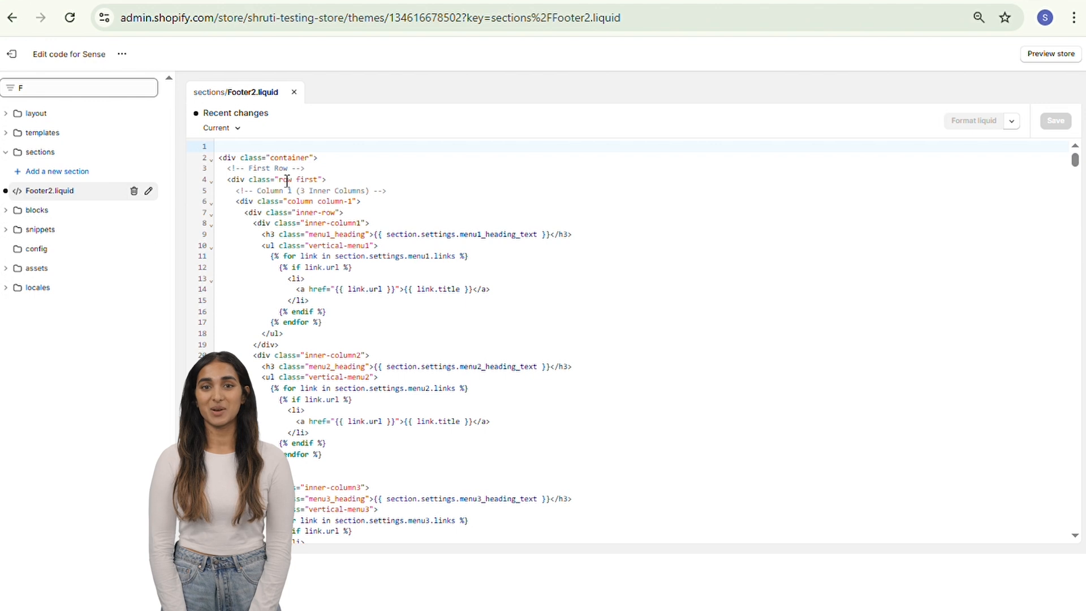
# - Look through the Footer2.liquid code down to its schema settings and open the Sense theme's customizer
pyautogui.moveTo(1074, 162); pyautogui.dragTo(1073, 427)
pyautogui.scroll(20, 410, 277)
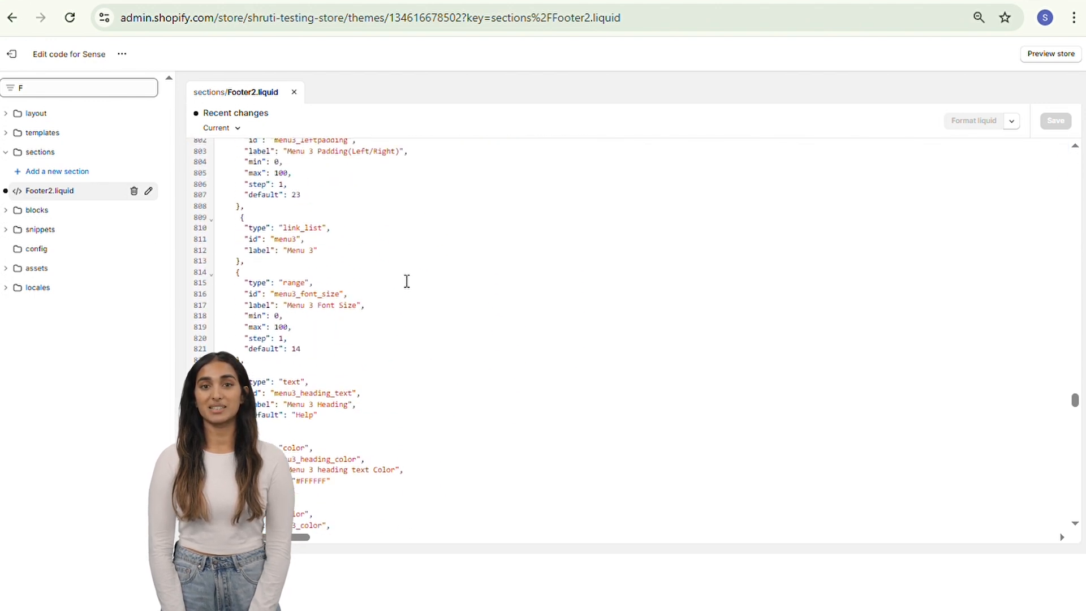
pyautogui.scroll(20, 417, 272)
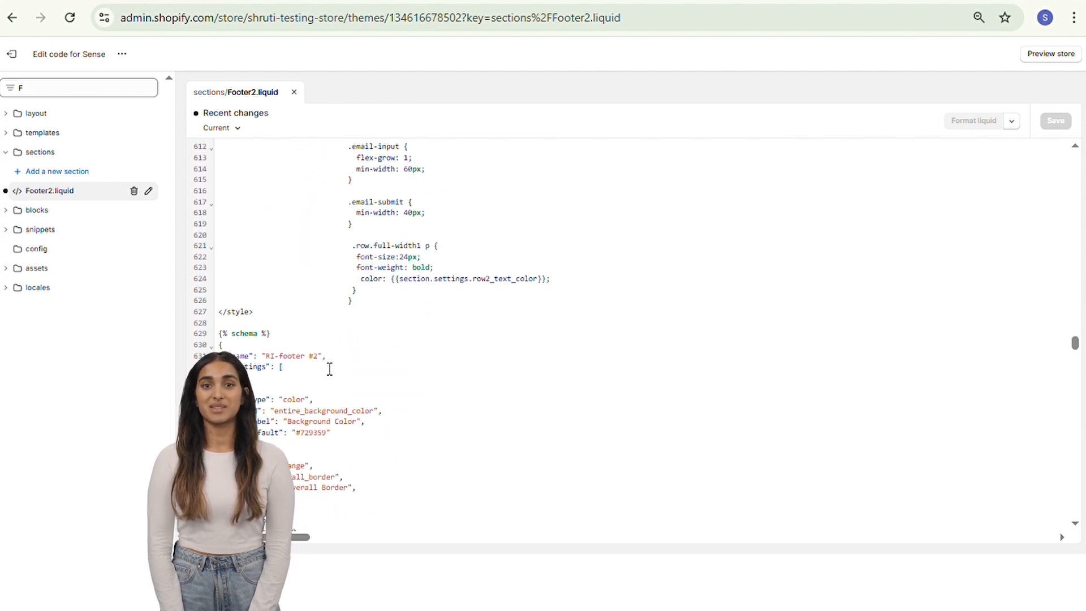
pyautogui.click(121, 54)
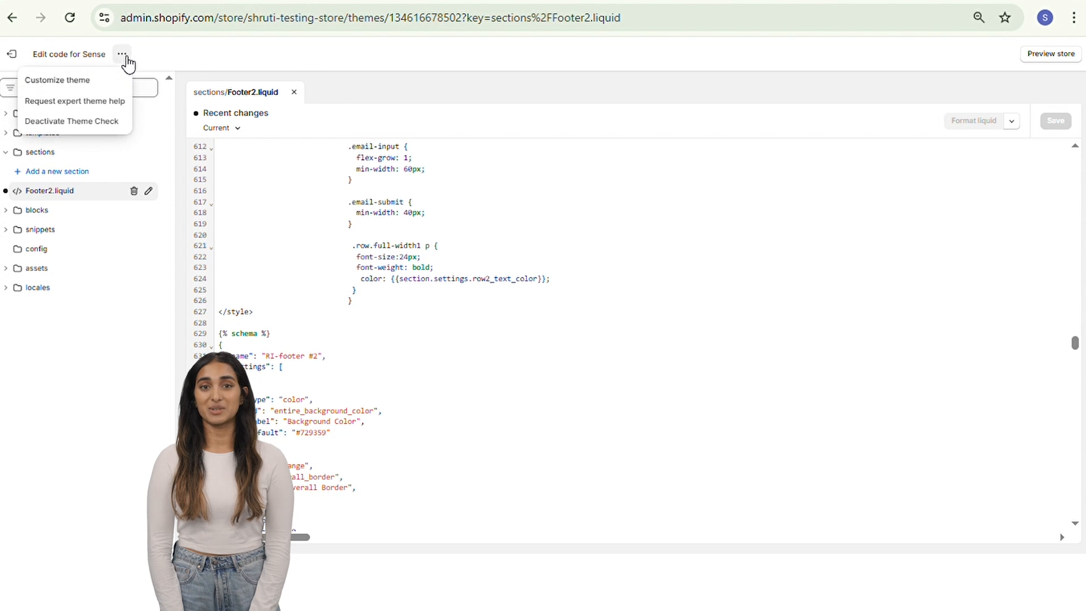
pyautogui.click(53, 83)
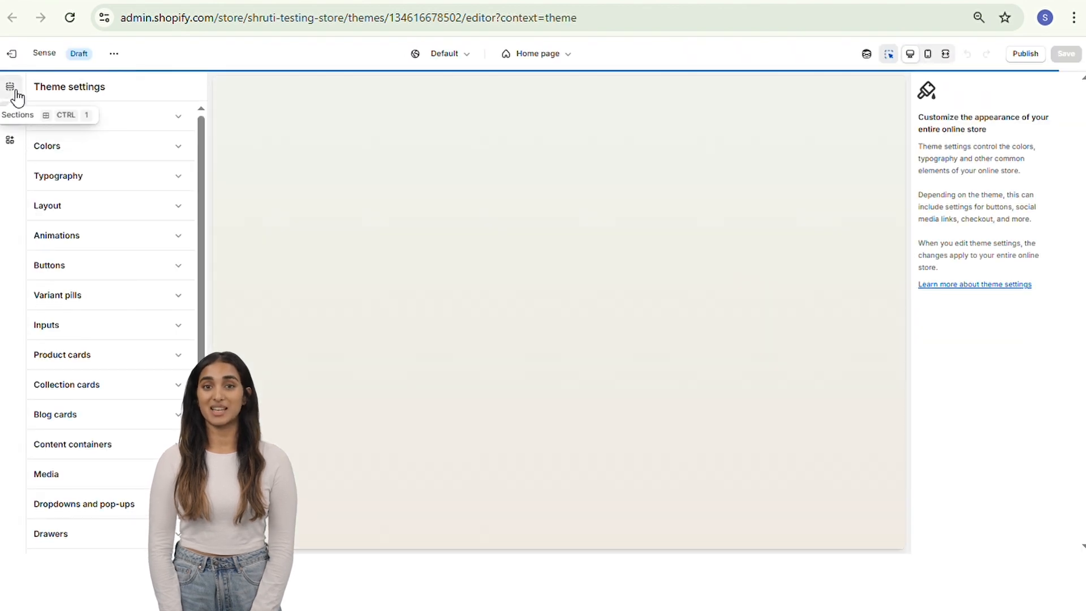
# - Add the RI-footer #2 section to the home page template
pyautogui.click(13, 96)
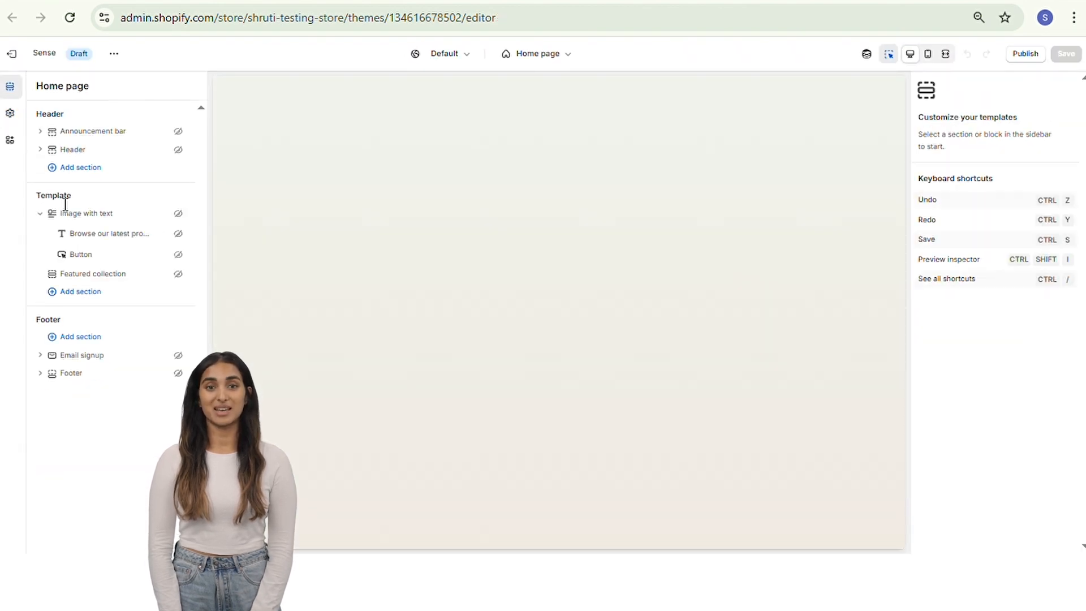
pyautogui.click(67, 294)
pyautogui.scroll(-3, 272, 350)
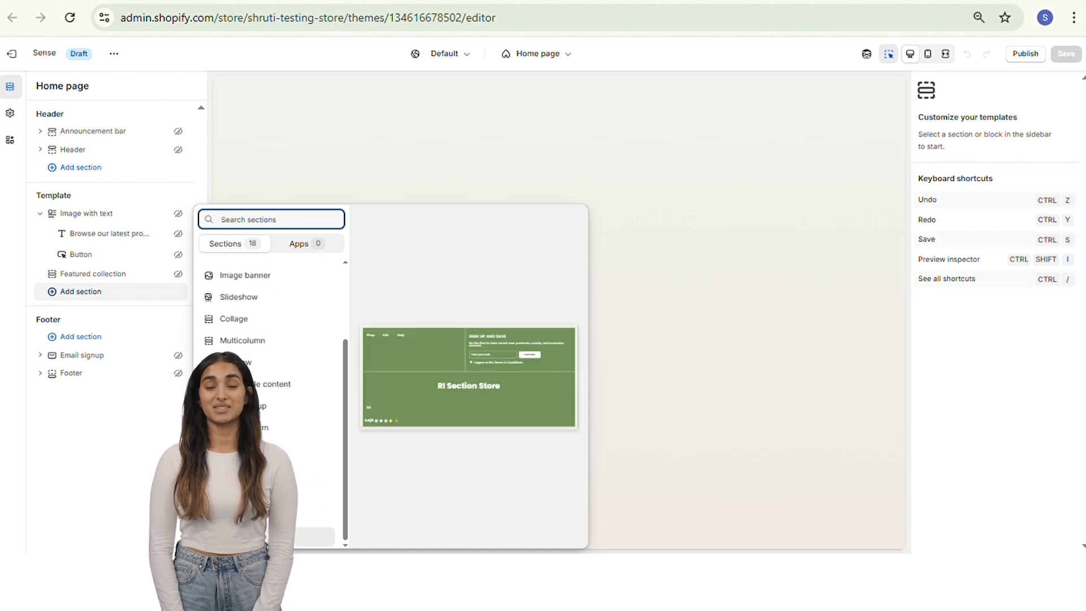
pyautogui.press('Escape')
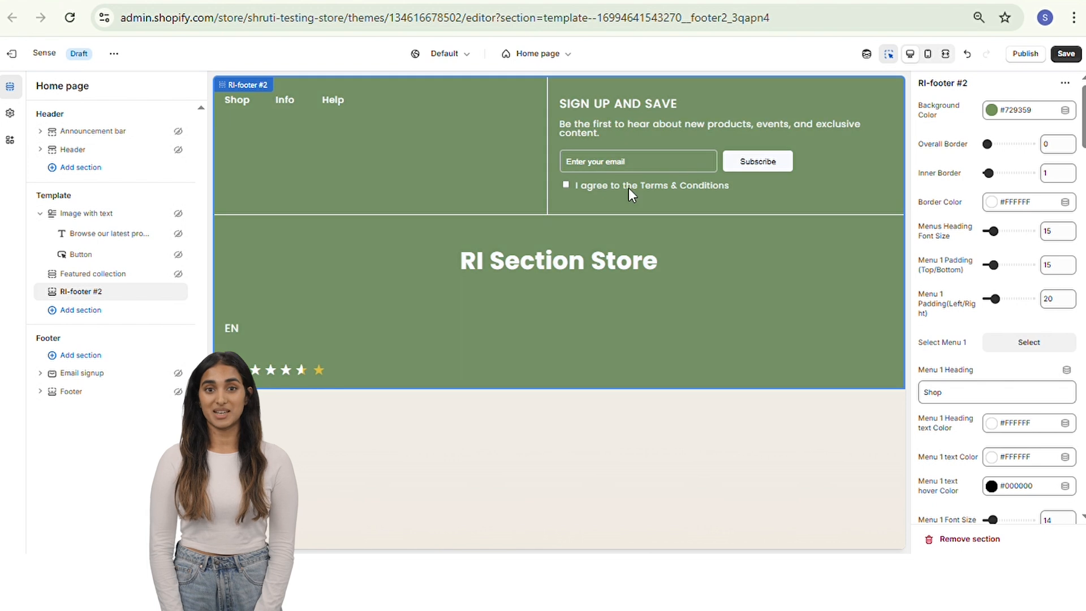
# - Try #9B046F as the RI-footer #2 section's background color and set it back to #729359
pyautogui.click(997, 116)
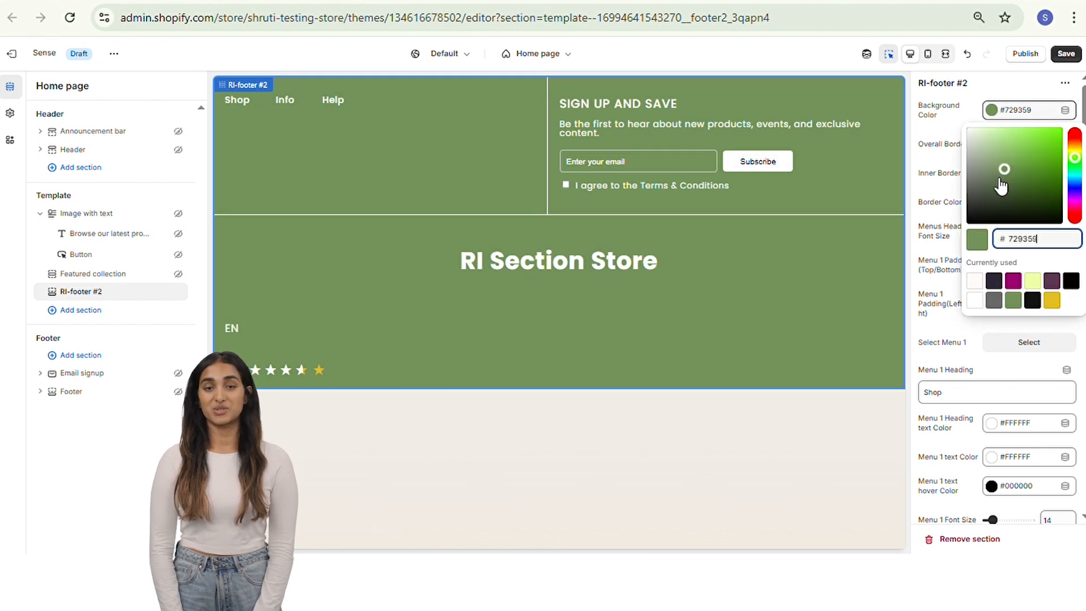
pyautogui.click(1013, 281)
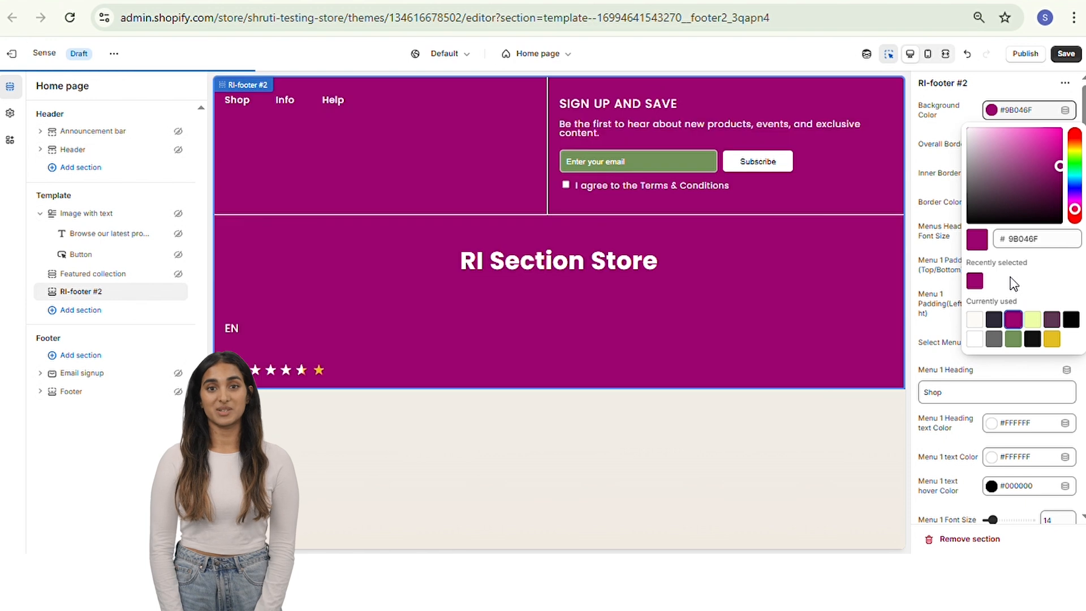
pyautogui.click(1013, 339)
pyautogui.click(943, 198)
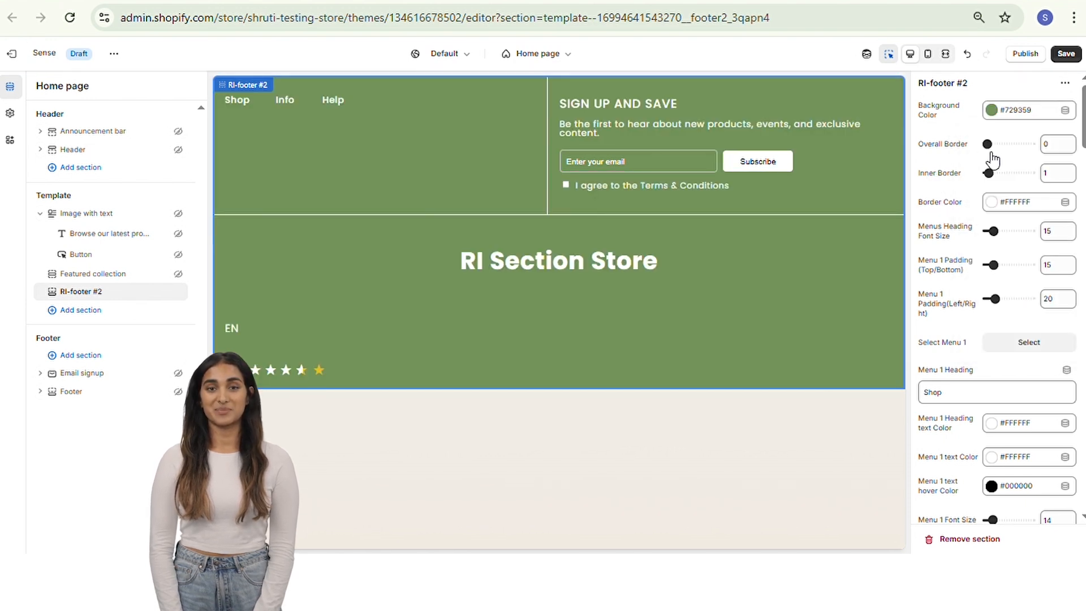
# - Set the footer section's overall border to 20 and its inner border to 10
pyautogui.doubleClick(1063, 147)
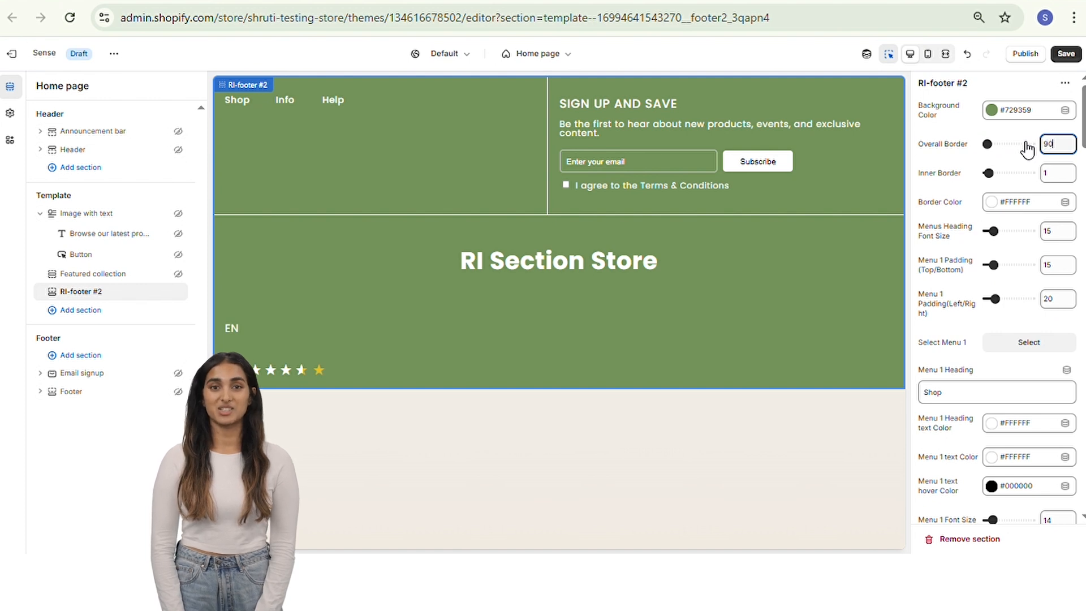
pyautogui.click(968, 159)
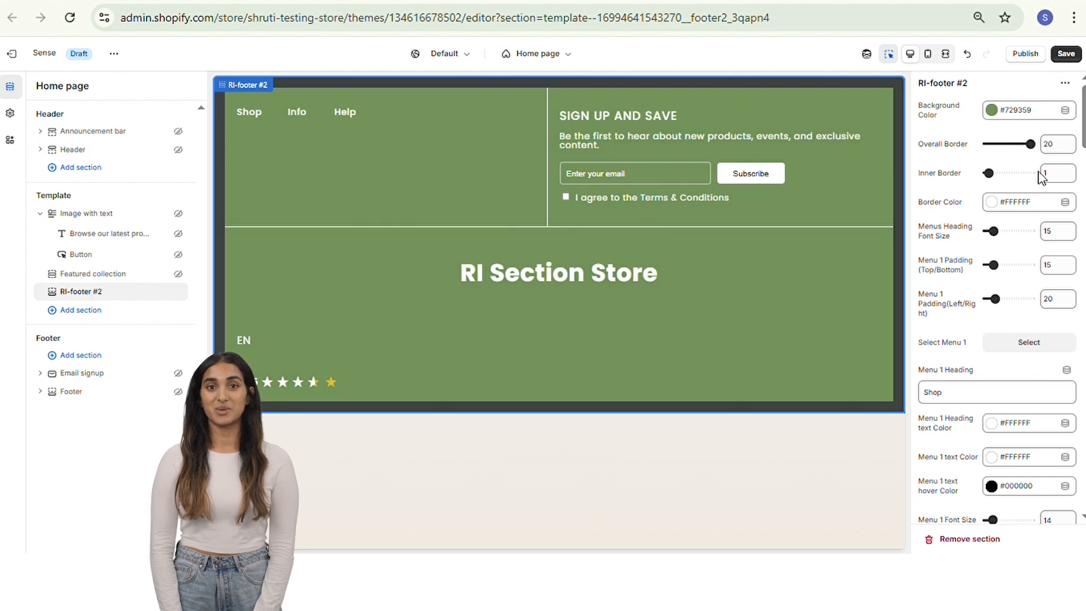
pyautogui.moveTo(1055, 178); pyautogui.dragTo(1040, 177)
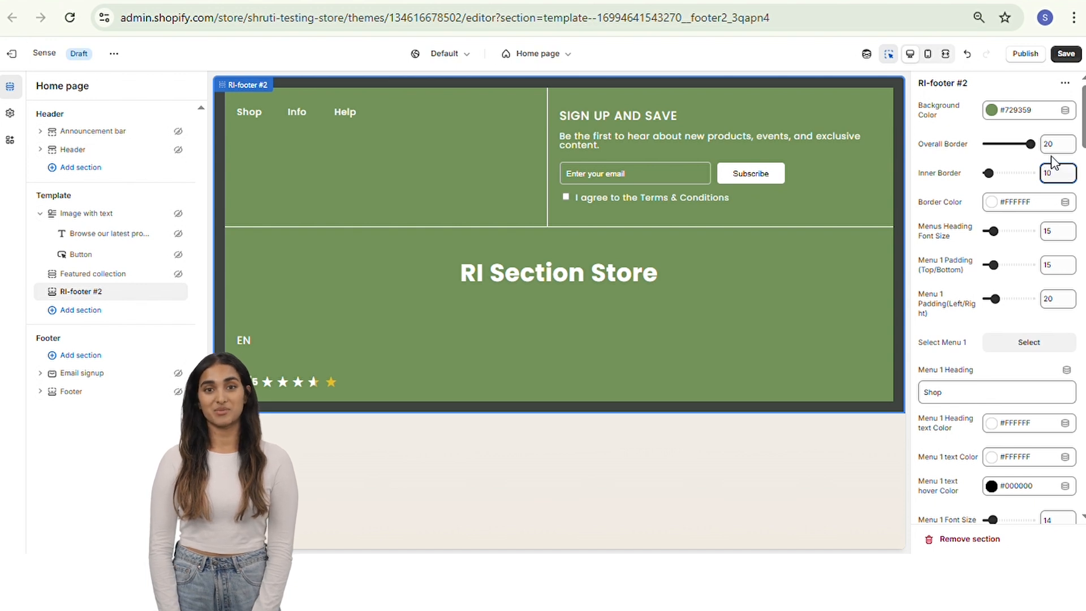
pyautogui.write('10')
pyautogui.click(942, 202)
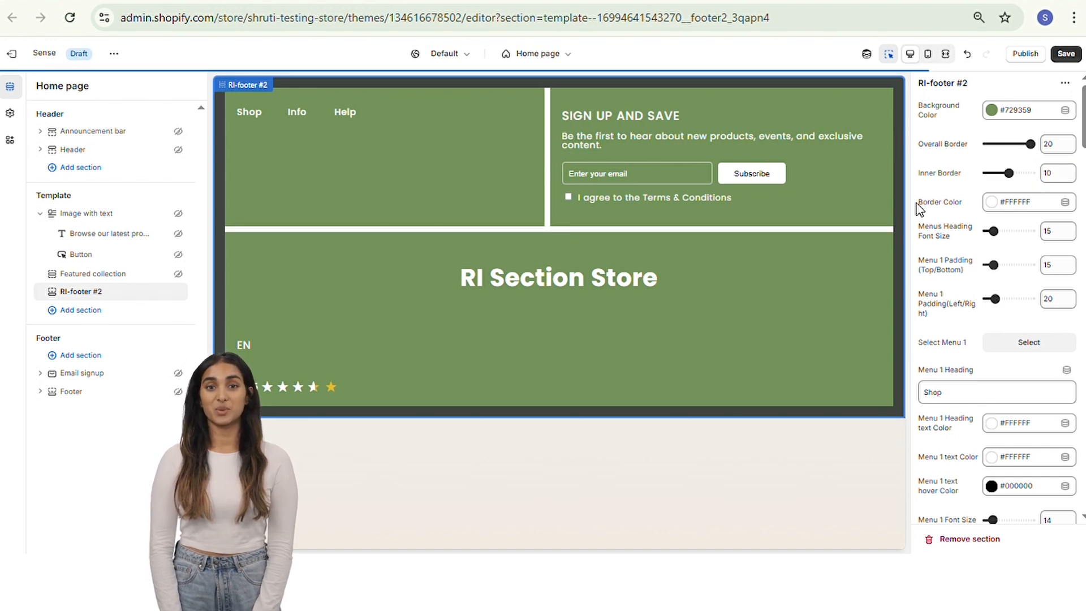
# - Set the footer section's overall border to 0 and its border color to #9B046F
pyautogui.moveTo(1058, 144); pyautogui.dragTo(1041, 145)
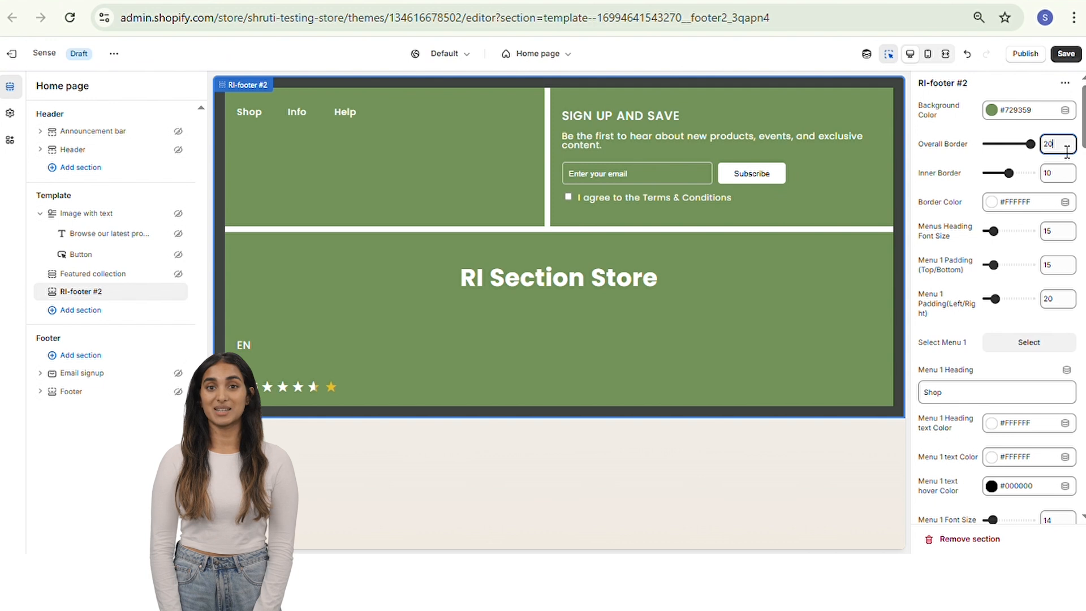
pyautogui.write('0')
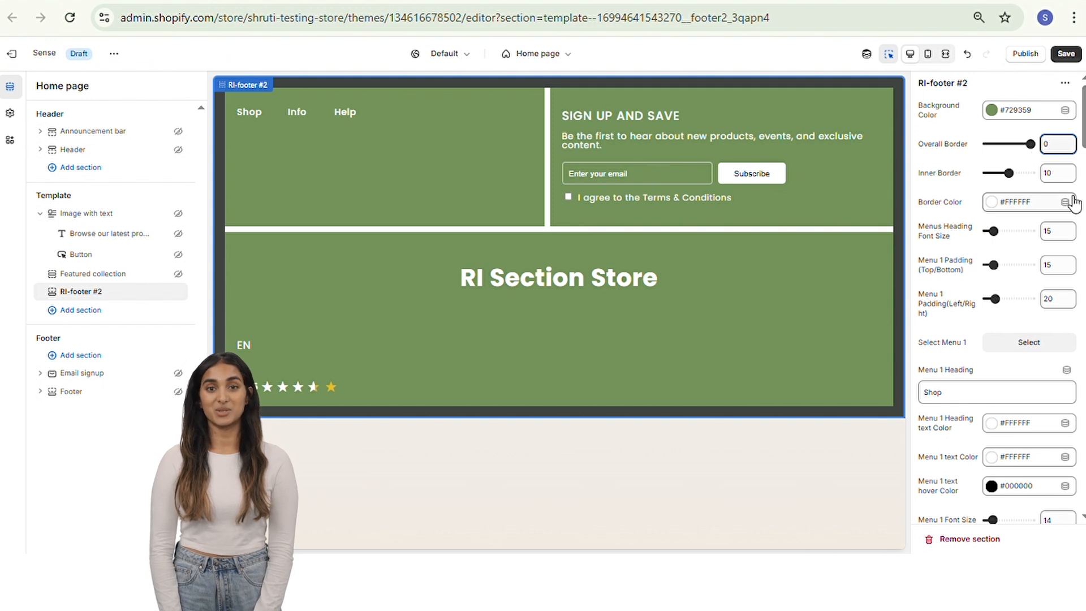
pyautogui.click(966, 196)
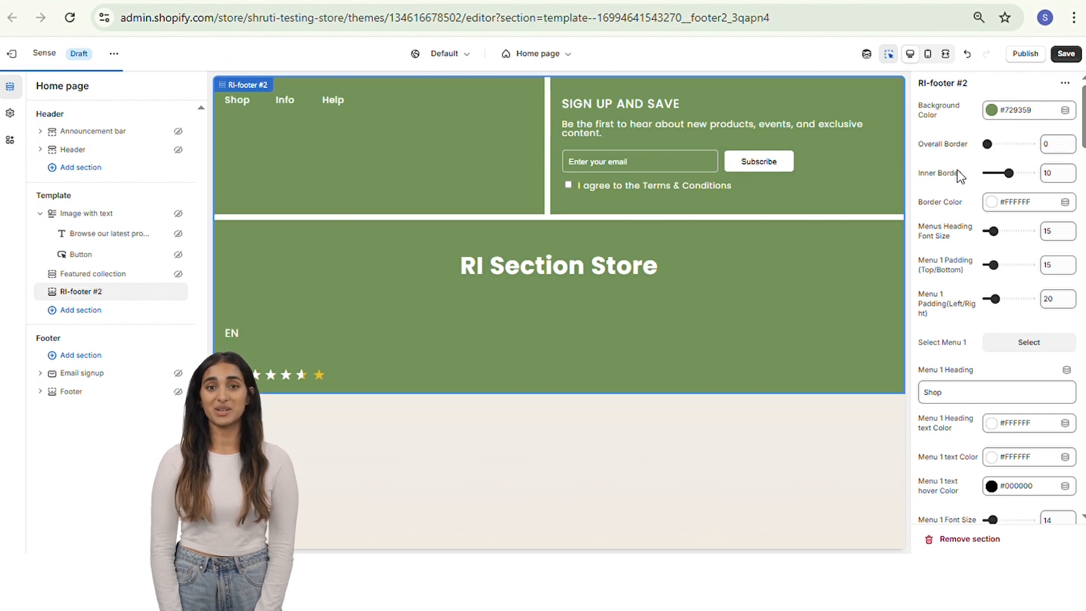
pyautogui.click(1002, 205)
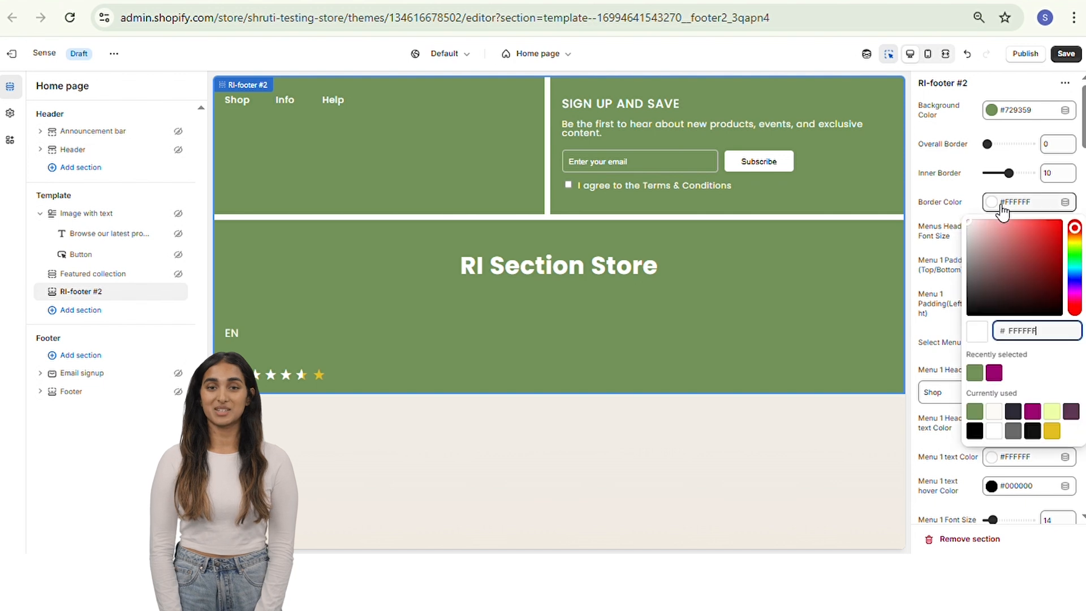
pyautogui.click(1032, 412)
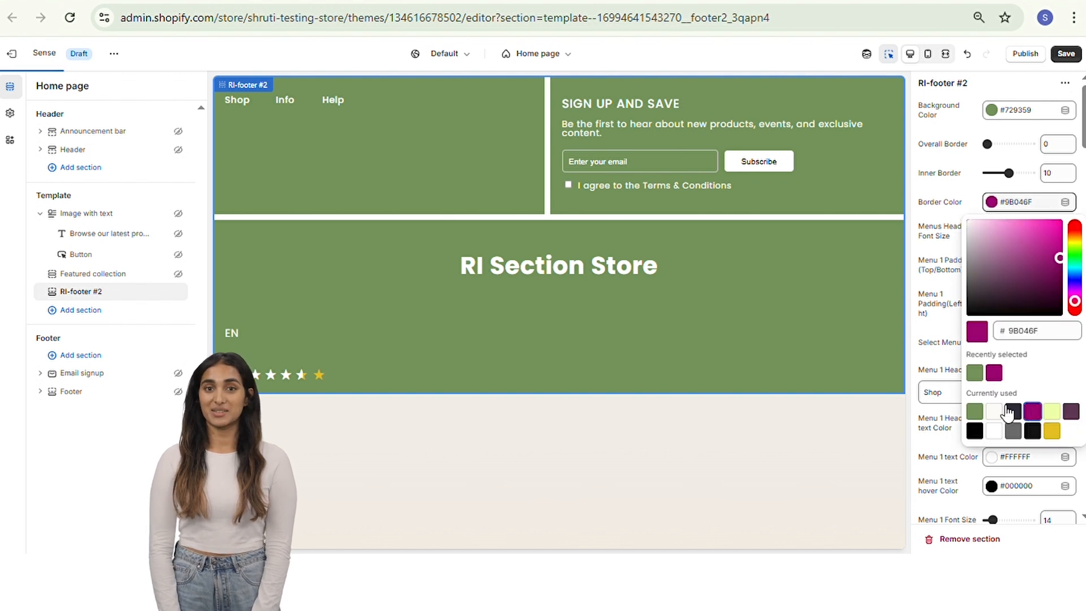
pyautogui.click(752, 328)
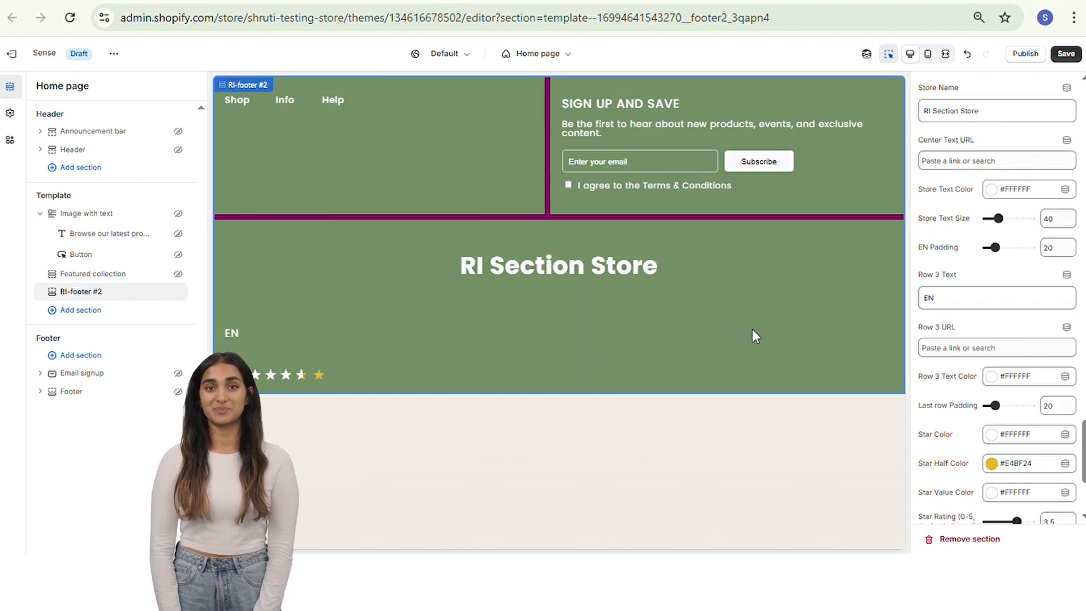
# - Set the menus heading font size of the footer section to 27
pyautogui.scroll(-10, 984, 311)
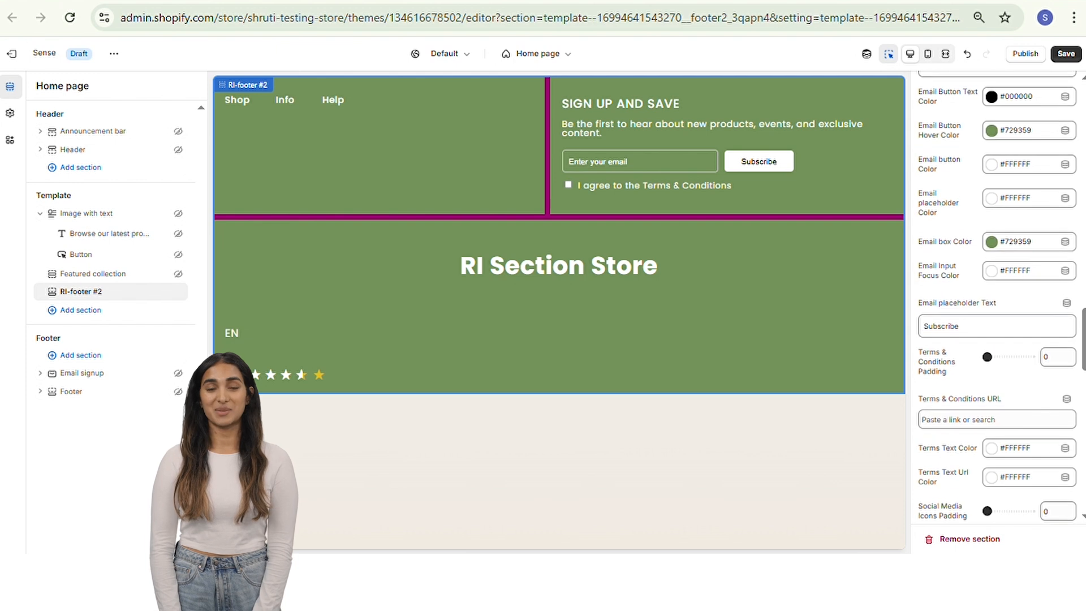
pyautogui.scroll(15, 1053, 117)
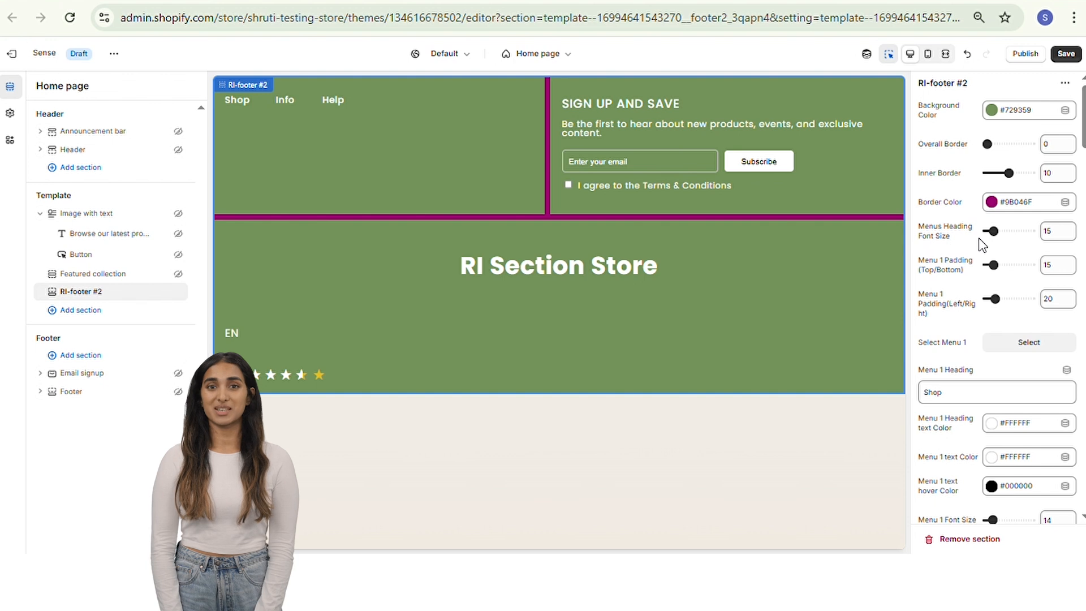
pyautogui.click(998, 231)
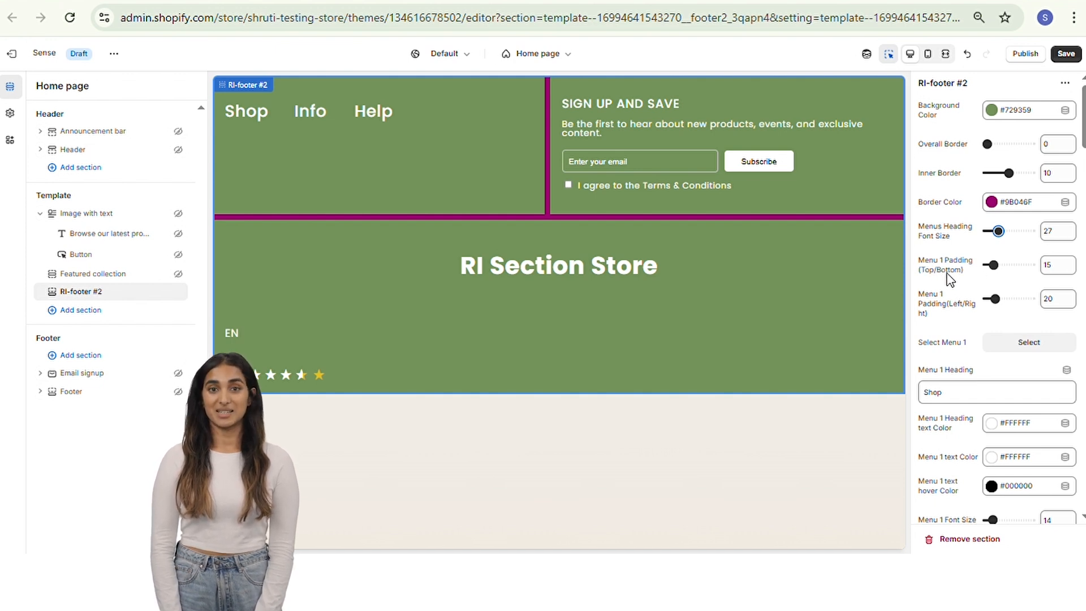
# - Set Menu 1's top/bottom padding to 20 and its left/right padding to 30
pyautogui.click(1067, 274)
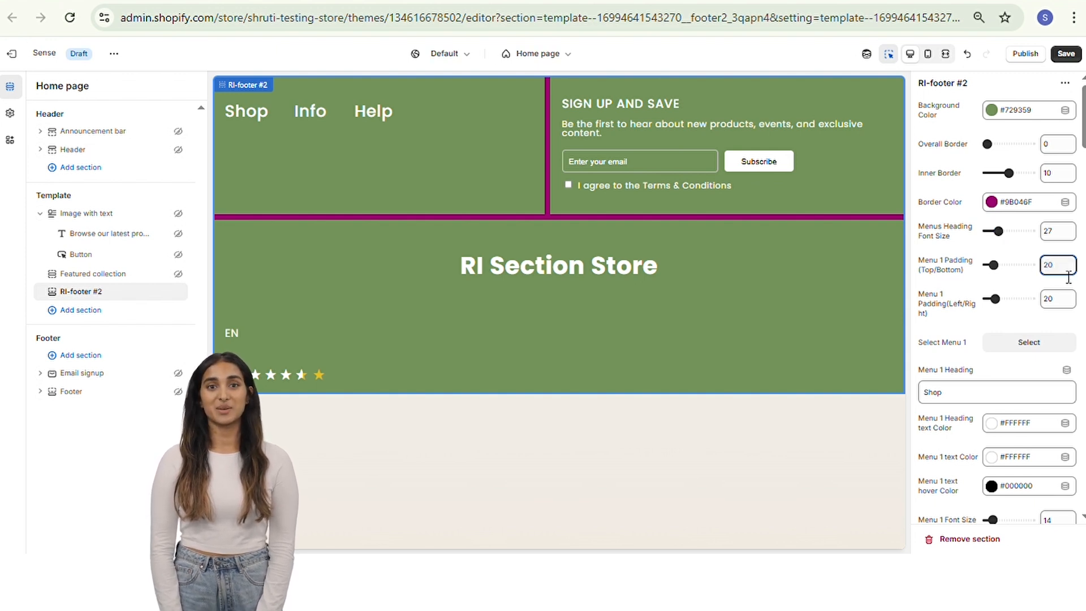
pyautogui.click(944, 318)
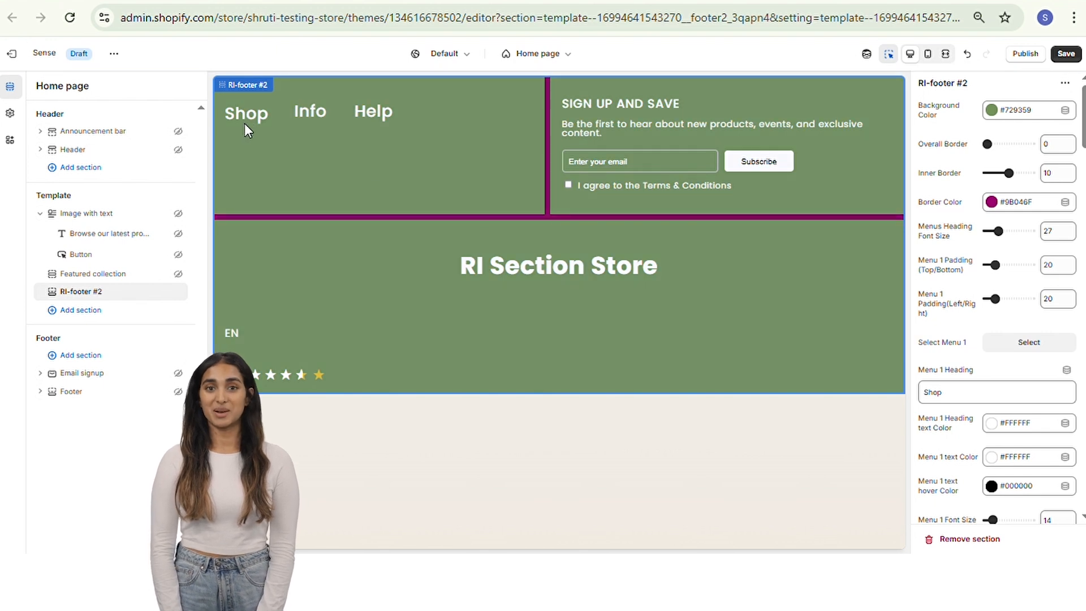
pyautogui.doubleClick(1054, 300)
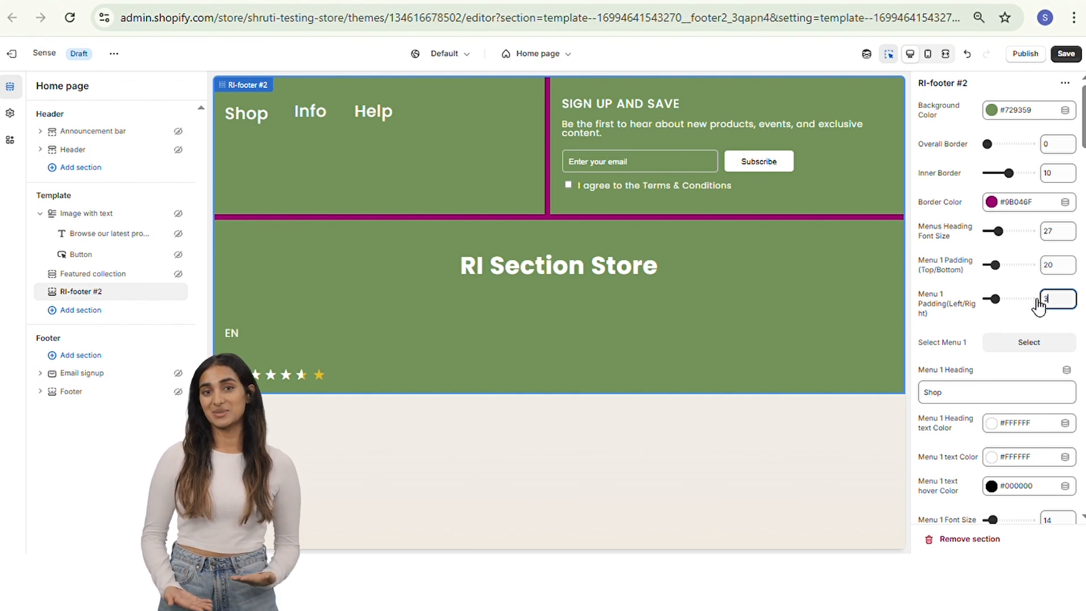
pyautogui.write('30')
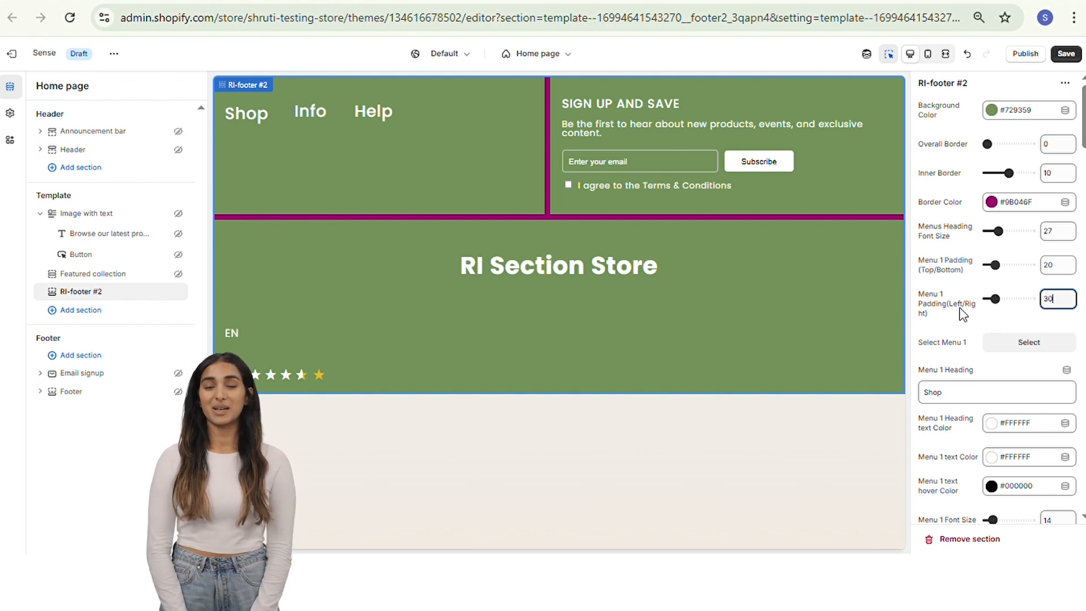
pyautogui.click(955, 322)
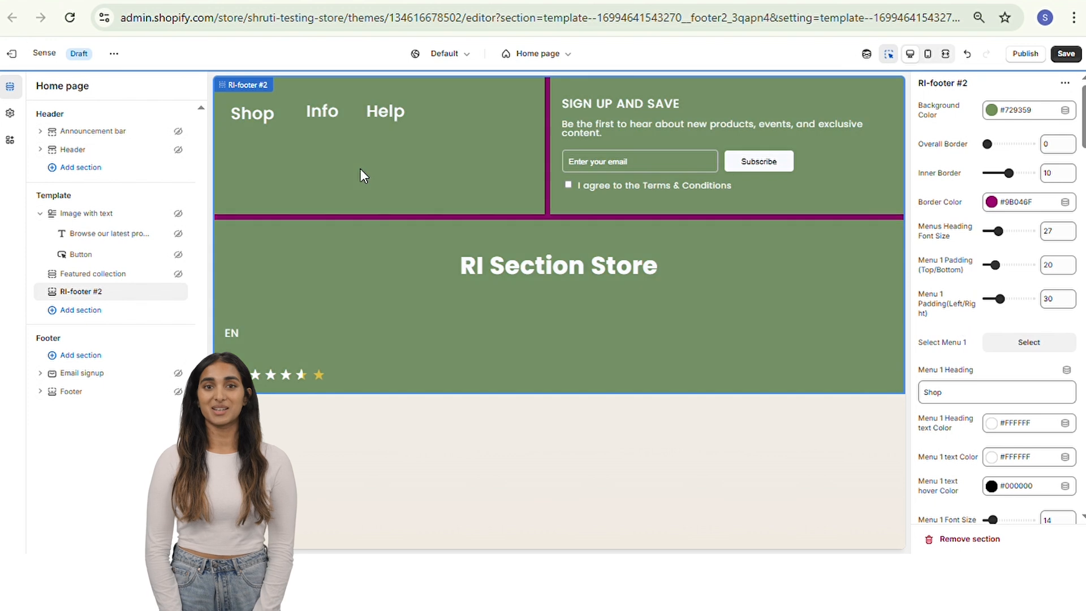
# - Assign the policy menu to Menu 1 and set the Menu 1 heading text color to #6A6A6A
pyautogui.click(995, 345)
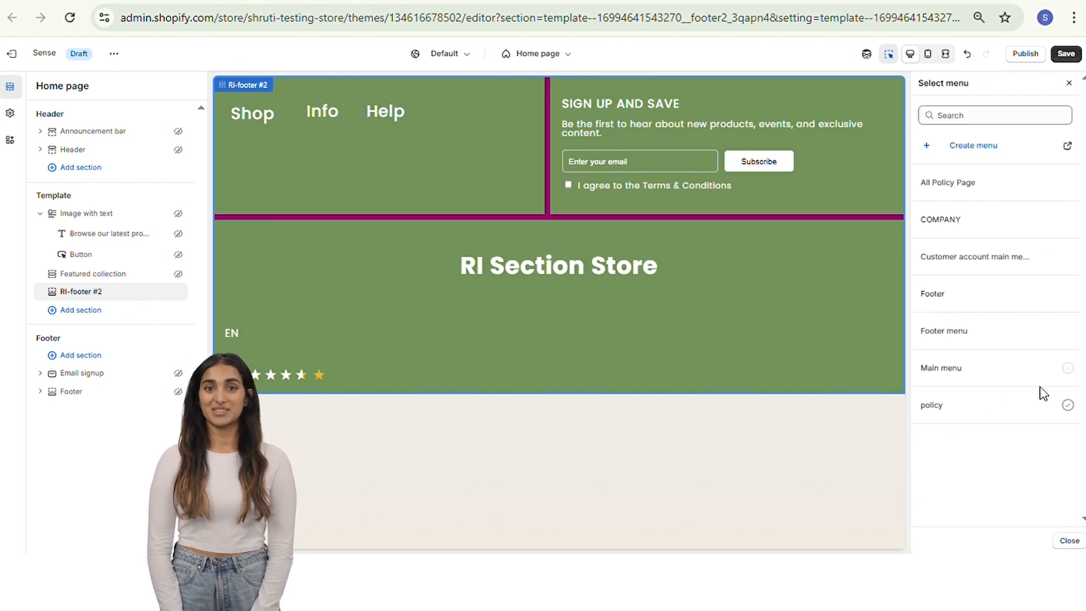
pyautogui.click(1068, 405)
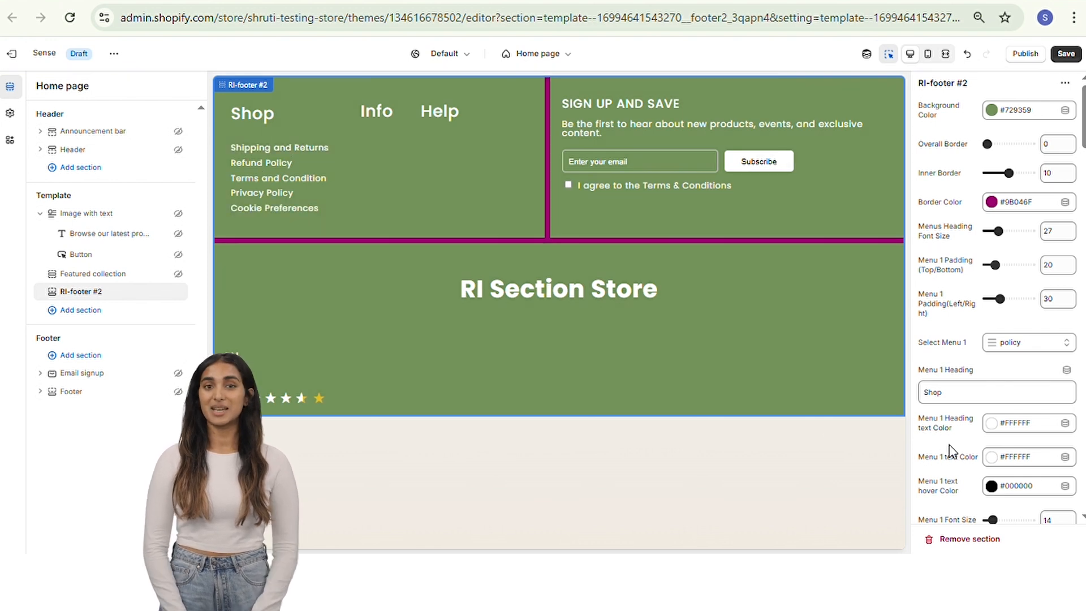
pyautogui.scroll(-2, 956, 441)
pyautogui.click(1002, 349)
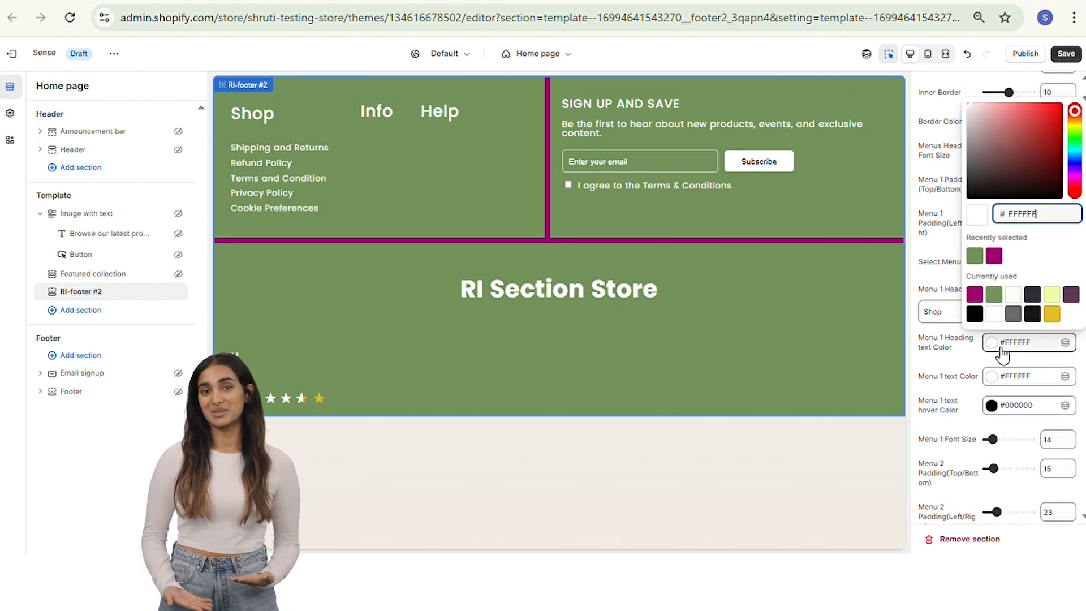
pyautogui.click(1012, 314)
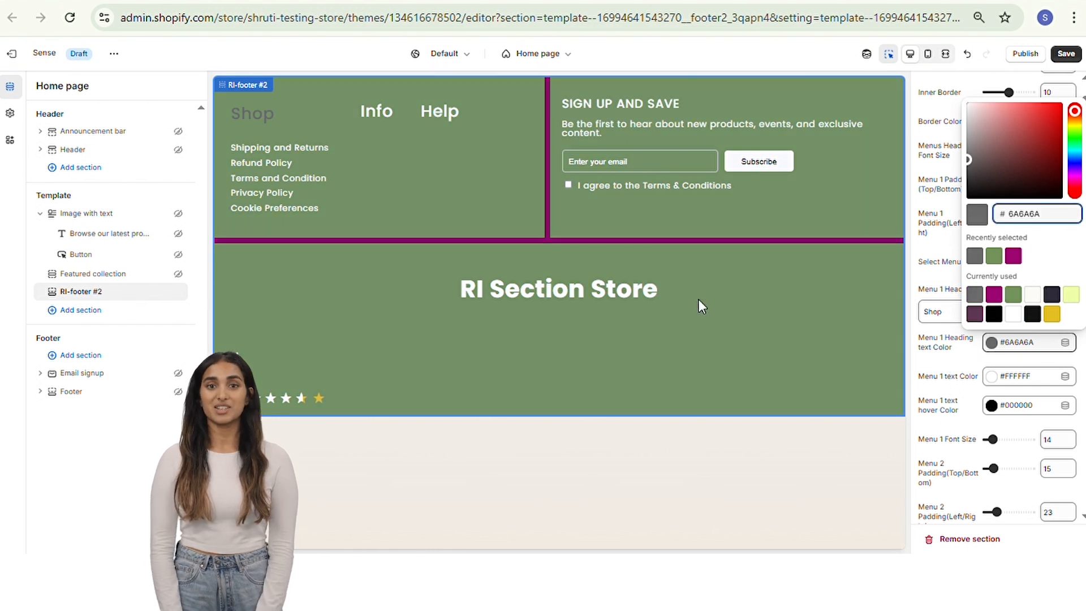
pyautogui.click(971, 383)
# - Set the Menu 1 text color to #000000
pyautogui.click(991, 376)
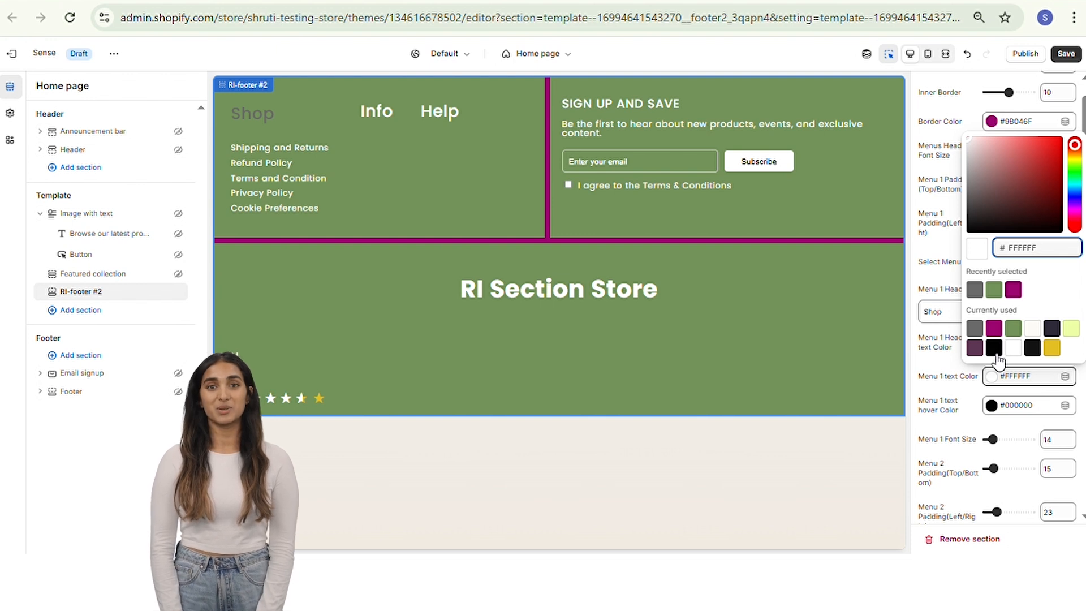
pyautogui.click(996, 347)
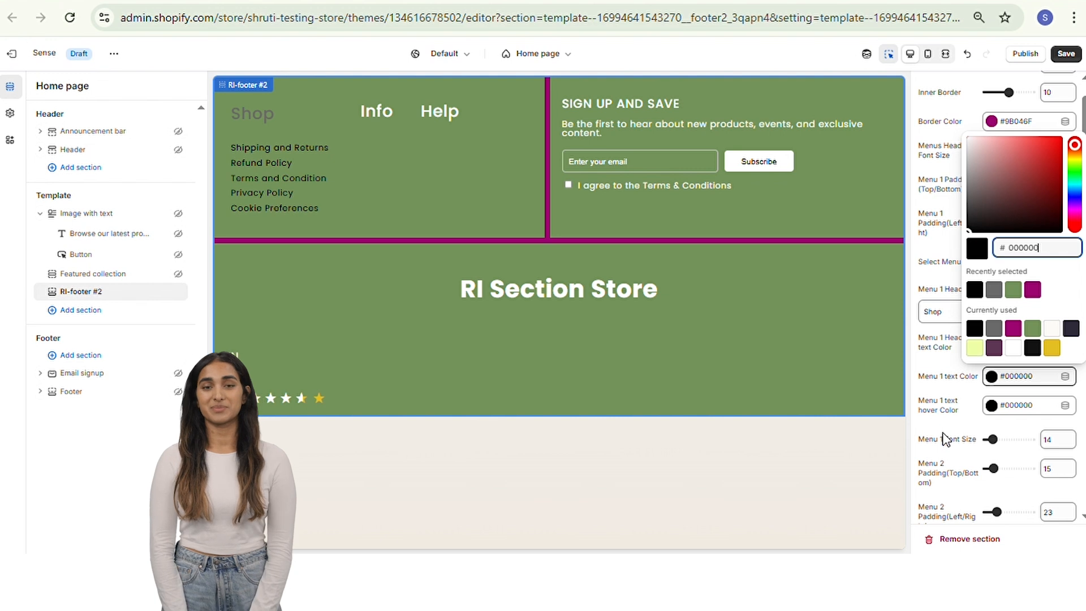
pyautogui.scroll(-2, 962, 373)
pyautogui.click(968, 338)
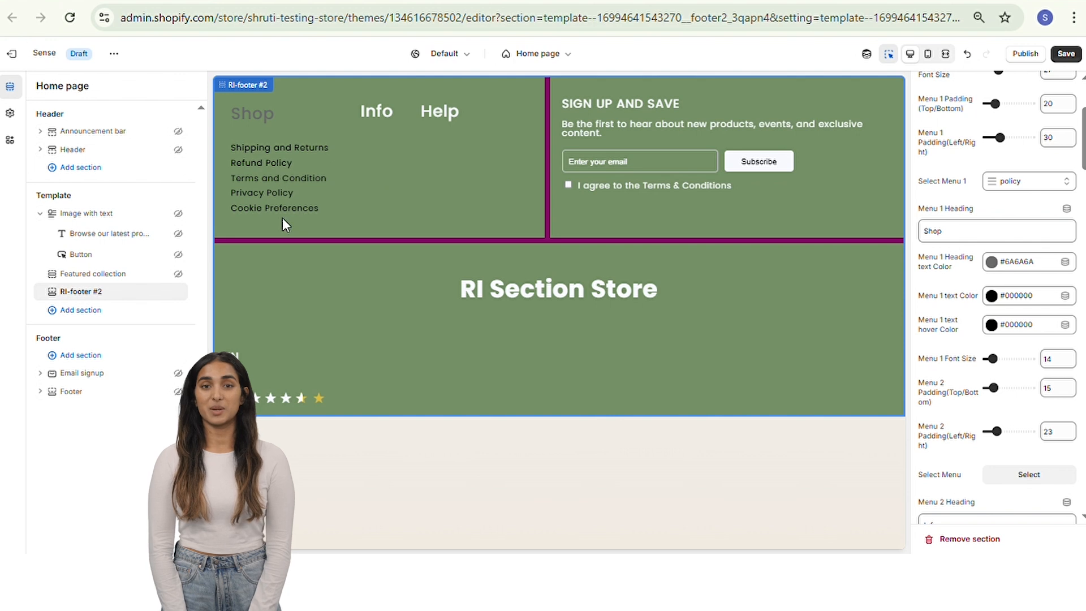
# - Set the Menu 1 text hover color to #FFFFFF
pyautogui.click(994, 326)
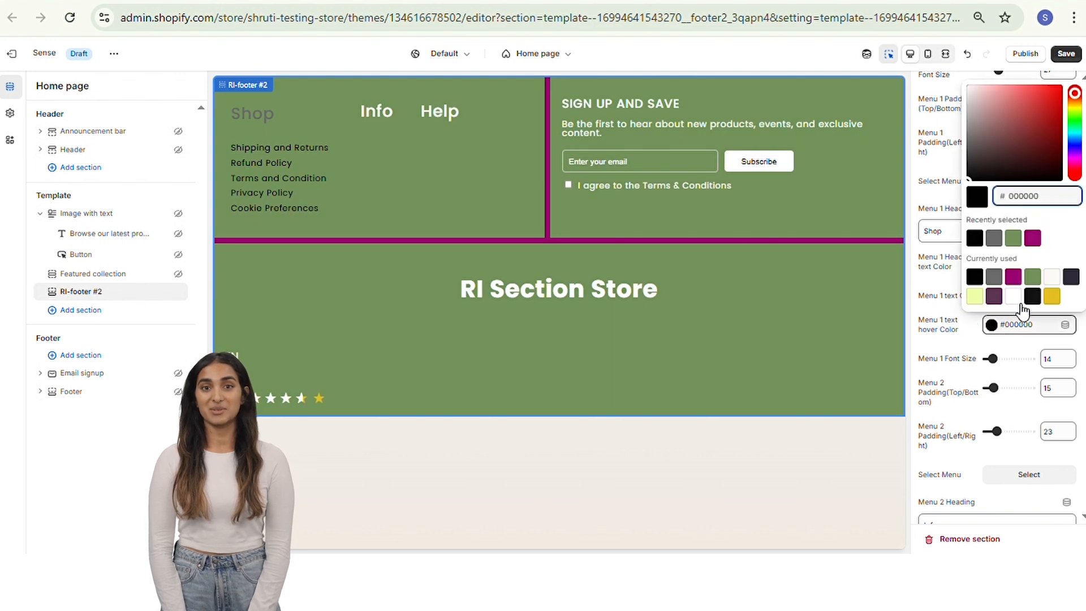
pyautogui.click(1018, 301)
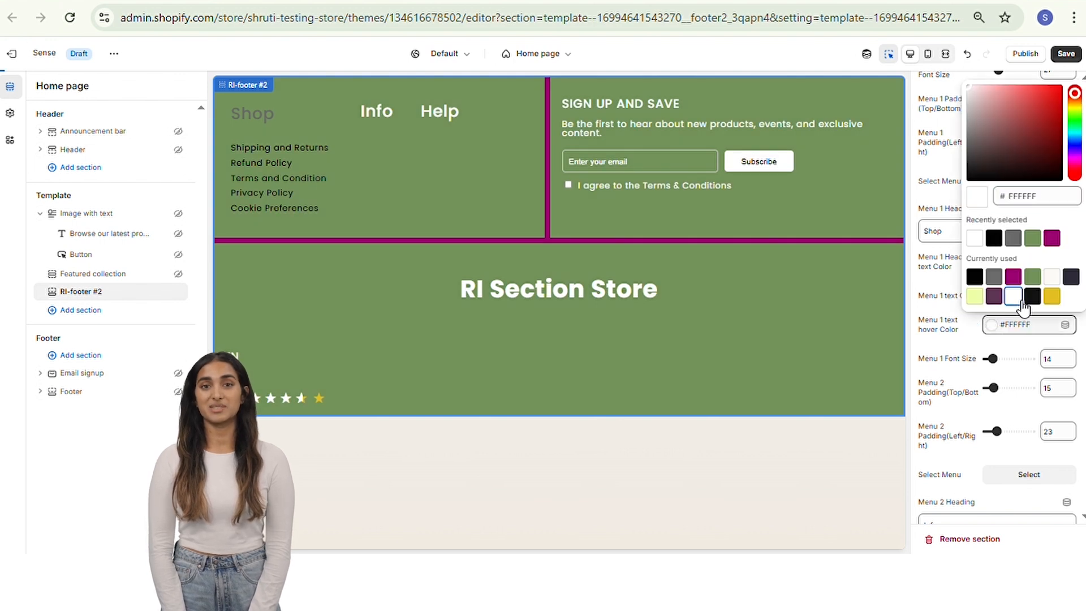
pyautogui.click(786, 331)
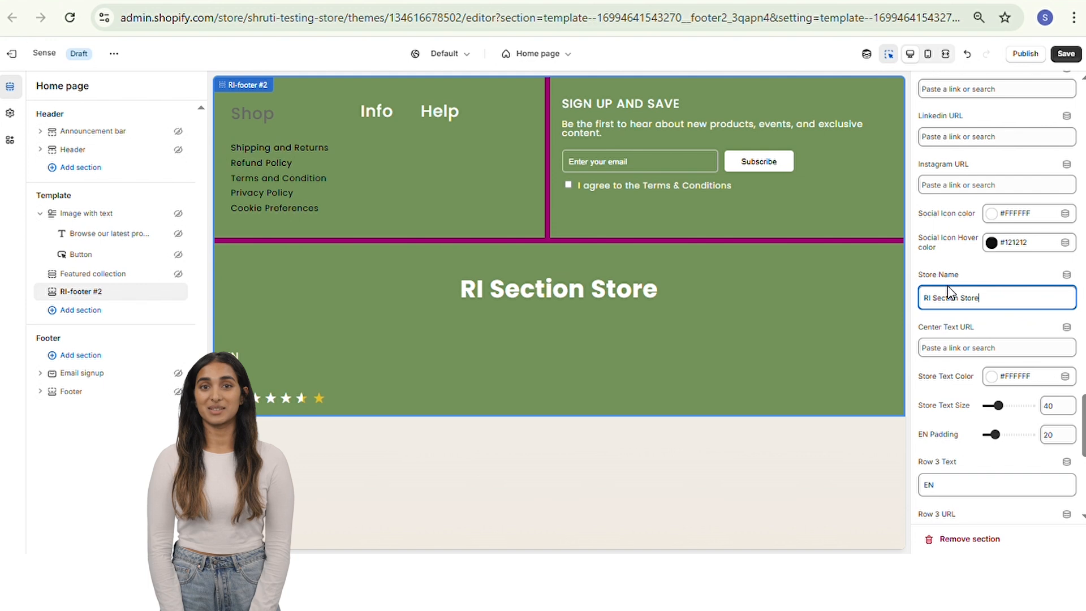
pyautogui.scroll(15, 948, 291)
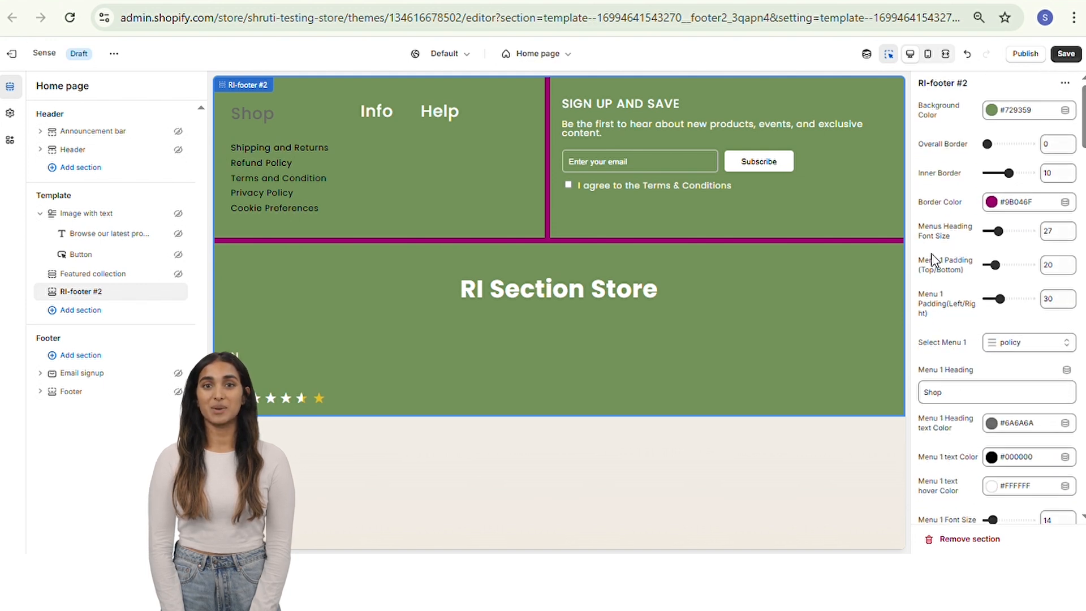
# - Set Menu 2's top/bottom padding to 36 and left/right padding to 45, and assign the Footer menu to it
pyautogui.scroll(-4, 972, 323)
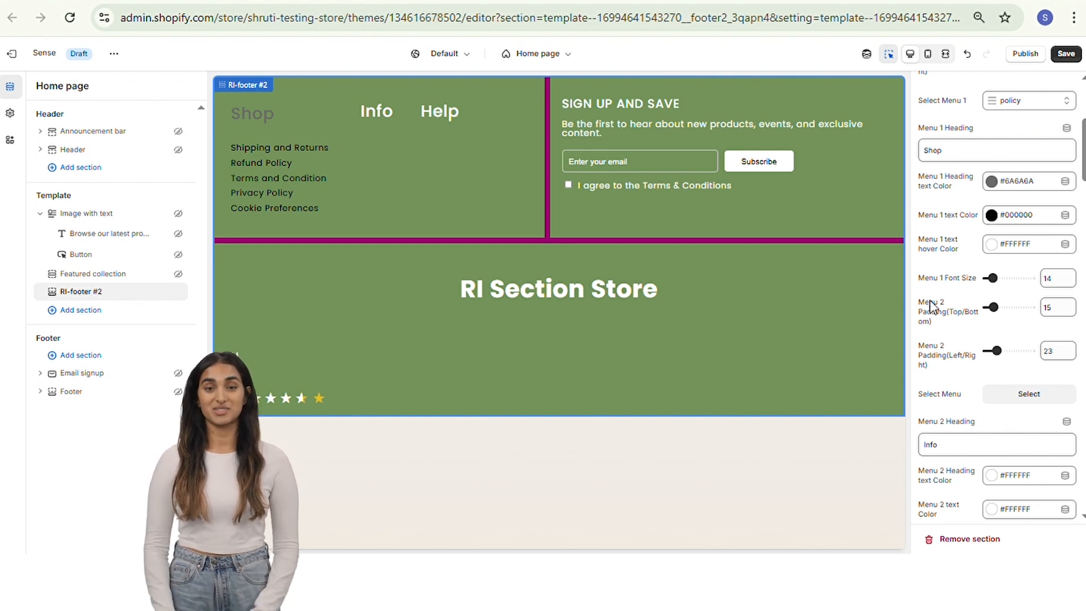
pyautogui.click(1065, 318)
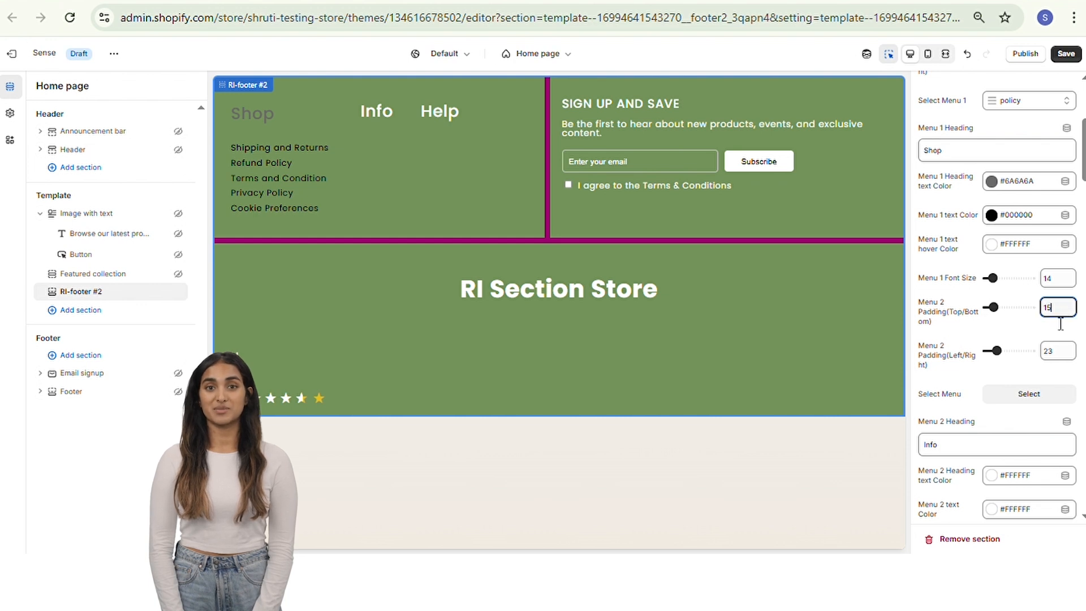
pyautogui.click(1002, 307)
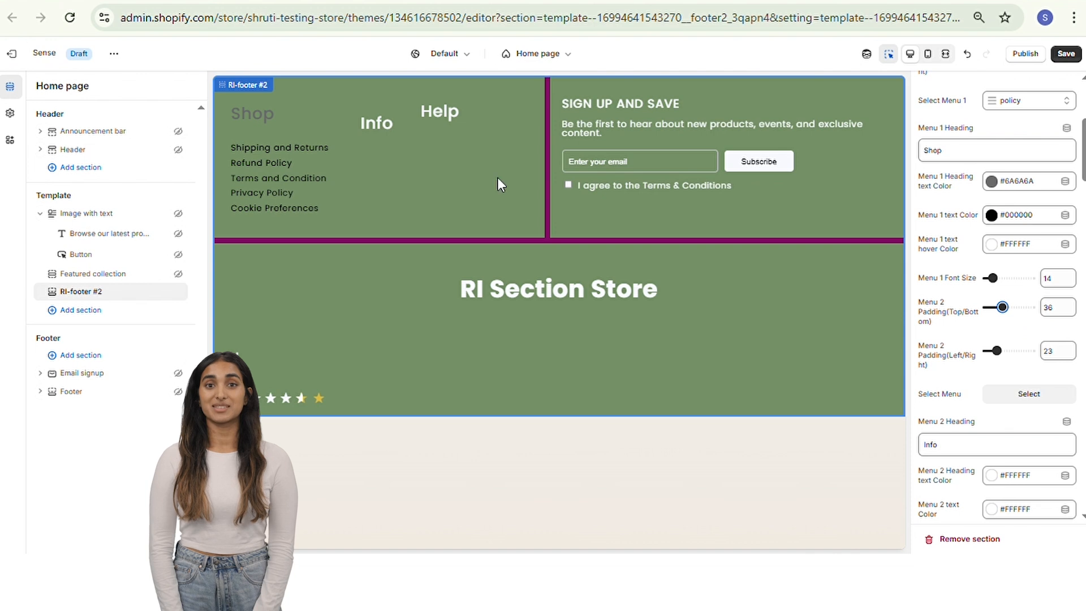
pyautogui.click(1006, 352)
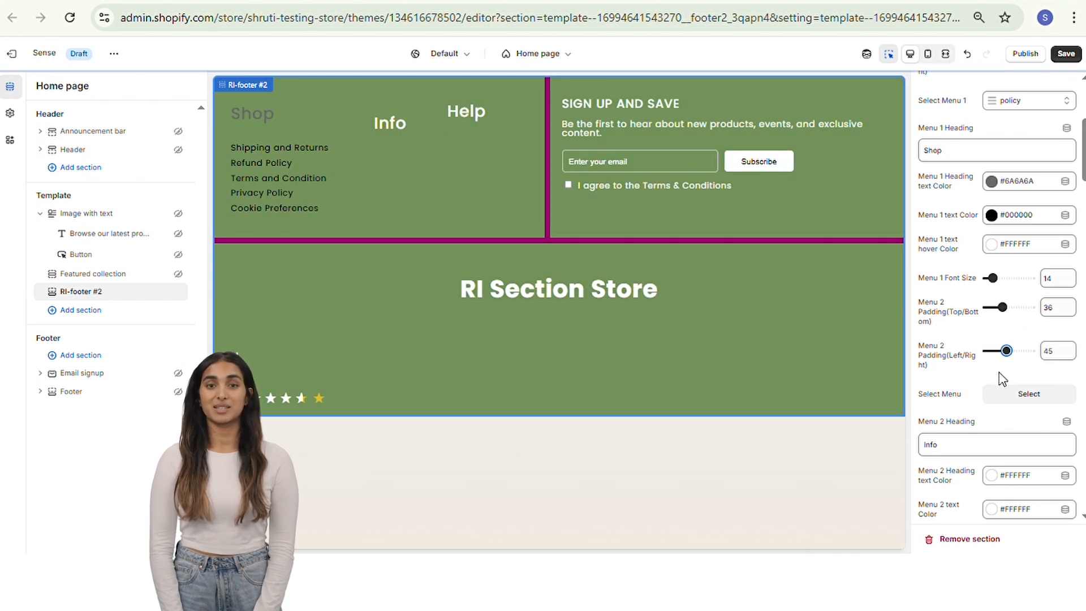
pyautogui.click(1016, 399)
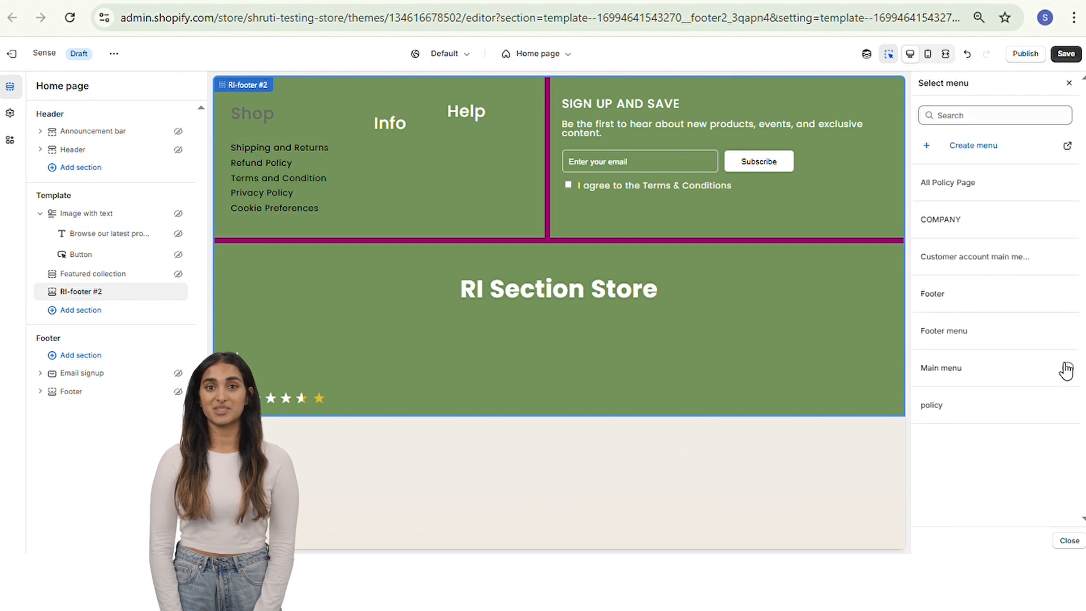
pyautogui.click(1067, 334)
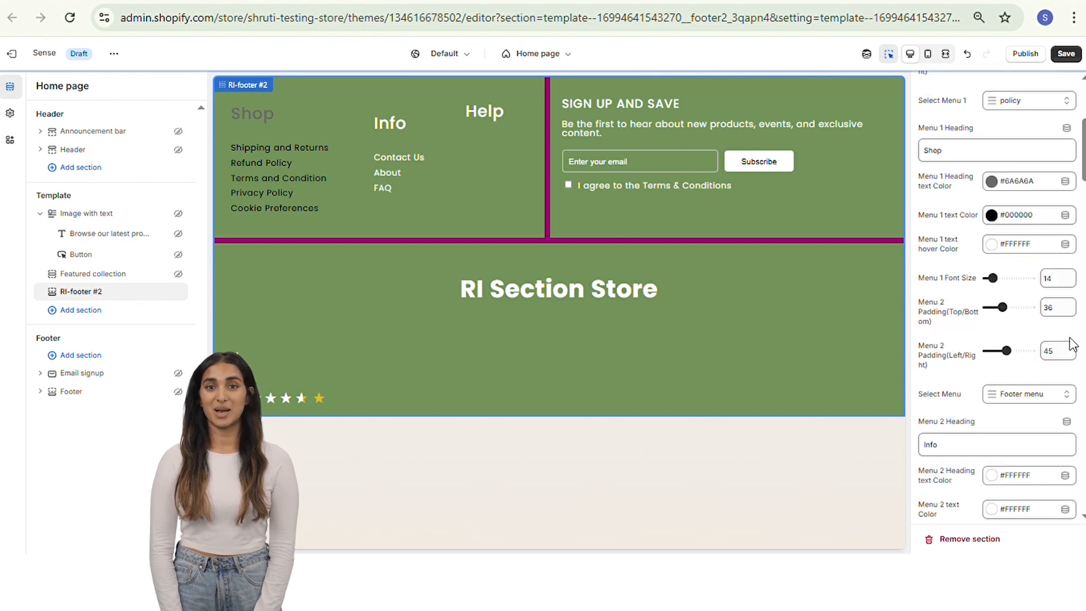
# - Try InfoRMATION as the Menu 2 heading
pyautogui.scroll(-2, 947, 427)
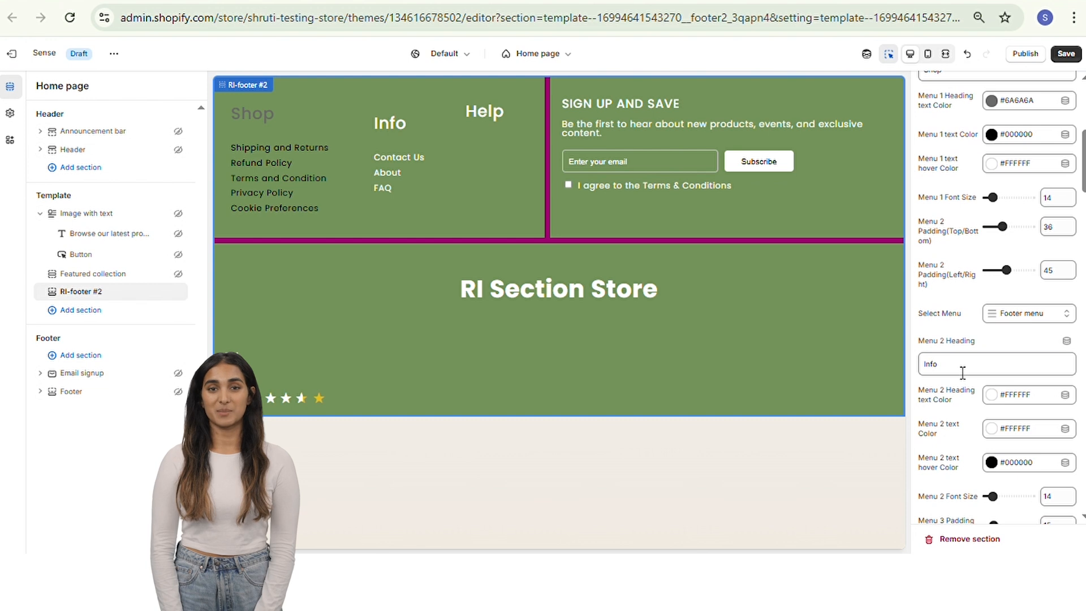
pyautogui.moveTo(970, 374); pyautogui.dragTo(921, 368)
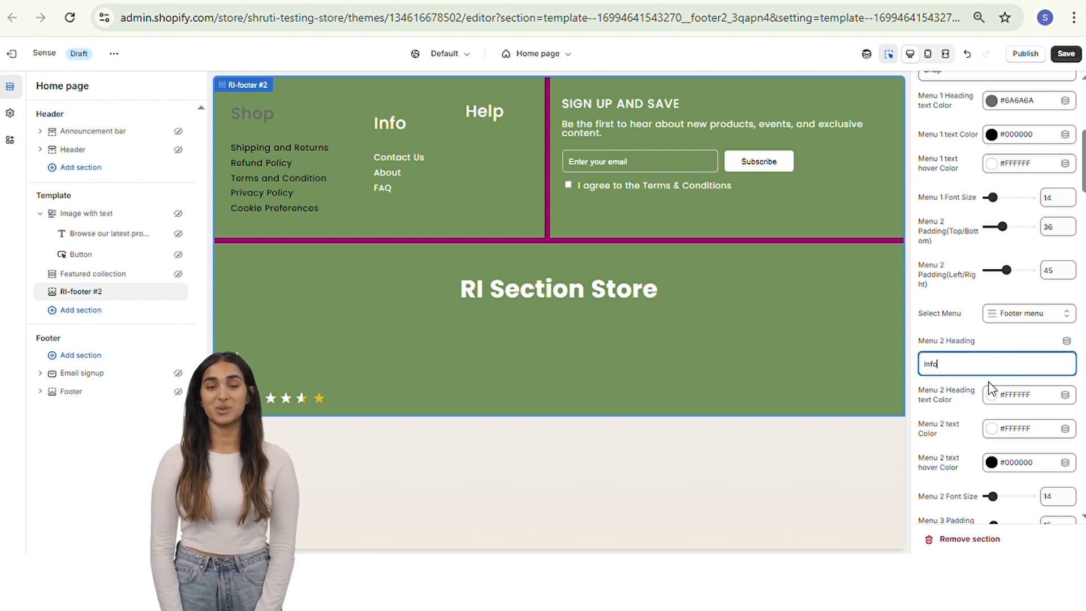
pyautogui.write('RMATION')
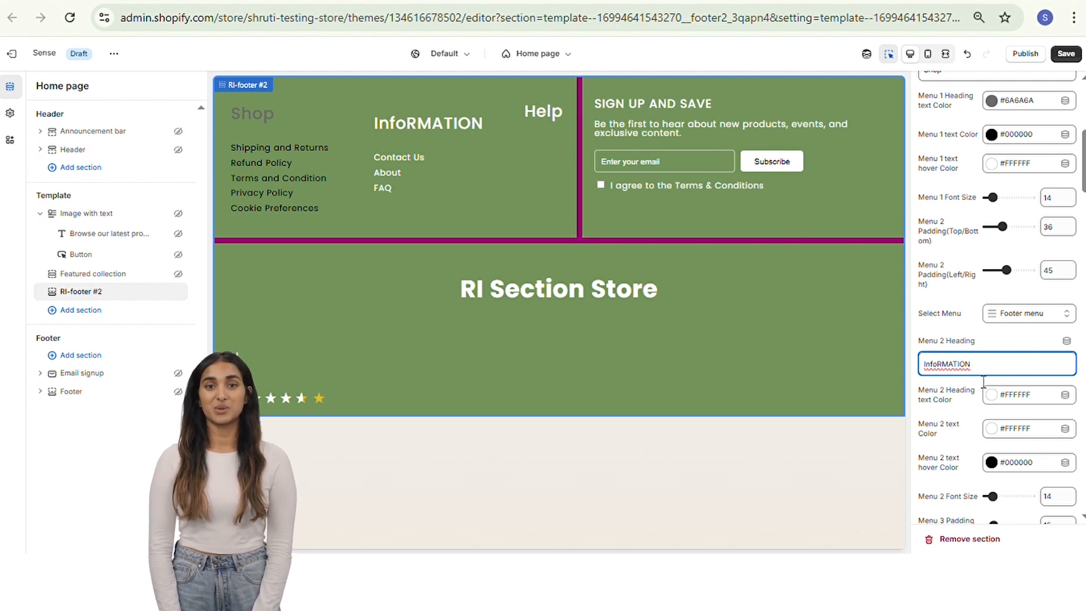
# - Restore the Menu 2 heading to Info
pyautogui.scroll(-2, 978, 339)
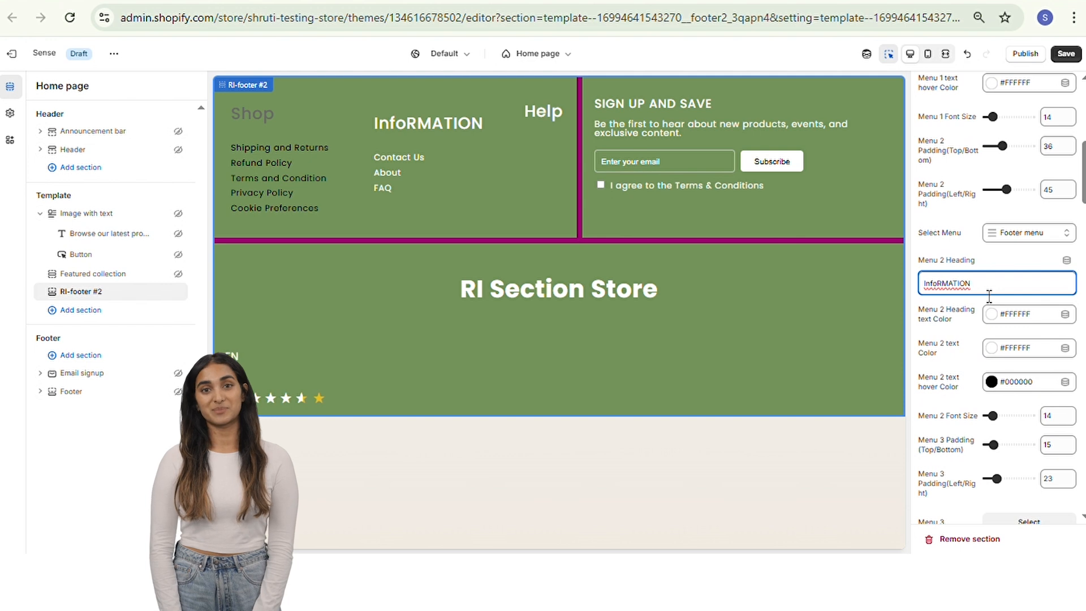
pyautogui.press('BackSpace')
pyautogui.press('BackSpace')
pyautogui.press('BackSpace')
pyautogui.press('BackSpace')
pyautogui.press('BackSpace')
pyautogui.press('BackSpace')
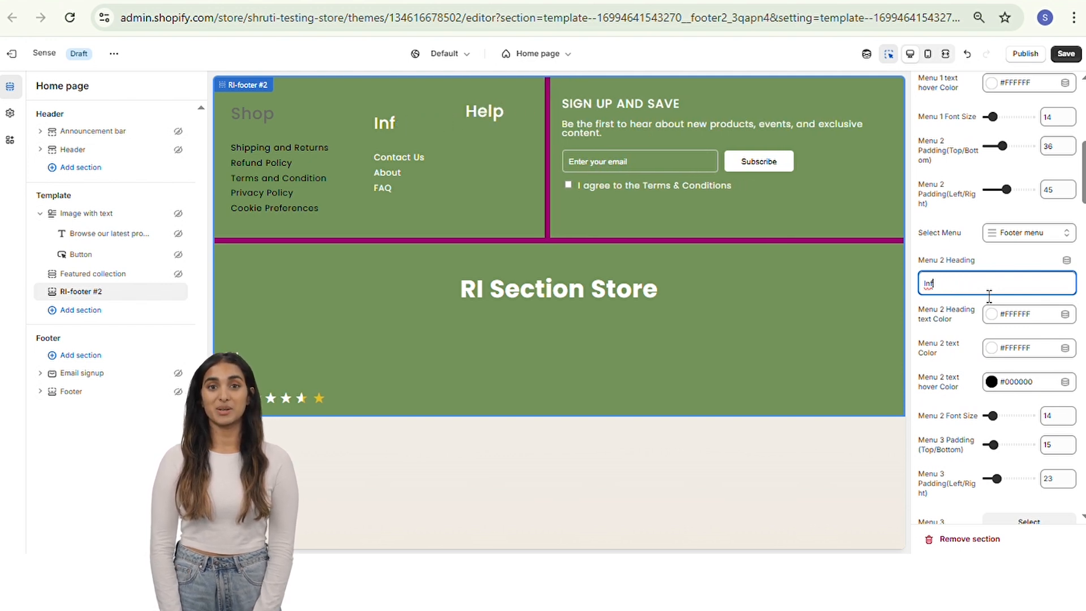
pyautogui.click(934, 336)
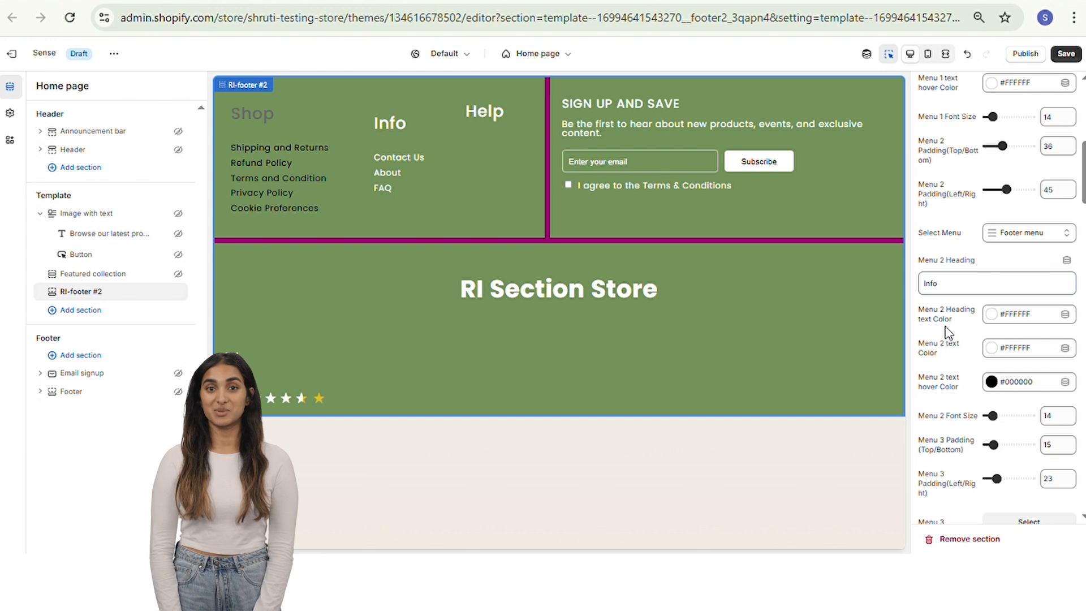
# - Set the Menu 2 heading text color to #000000 and the Menu 2 text color to #5E3653
pyautogui.click(998, 318)
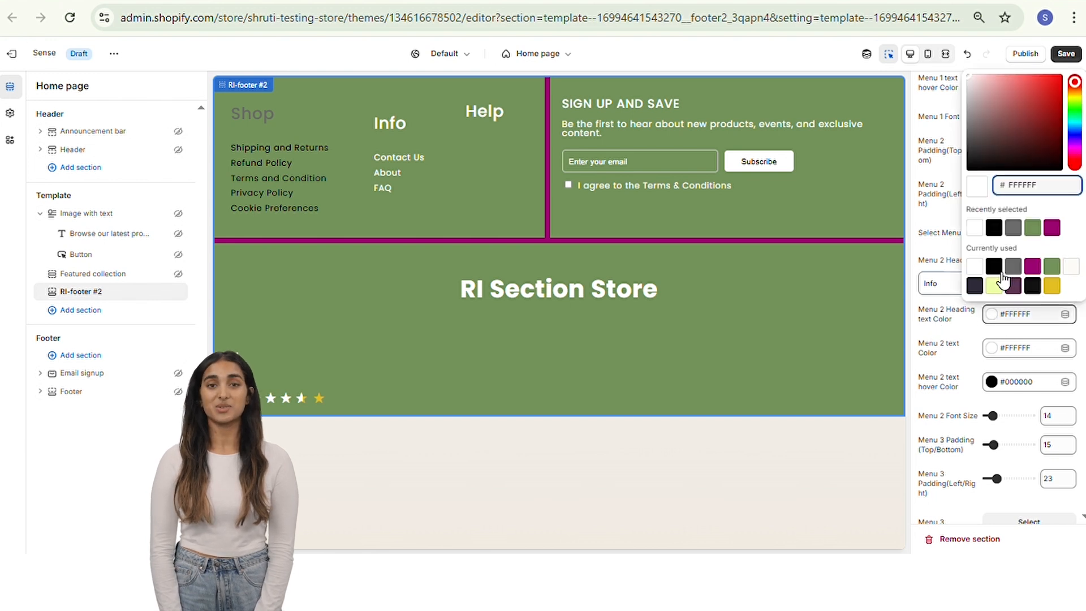
pyautogui.click(999, 271)
pyautogui.click(948, 326)
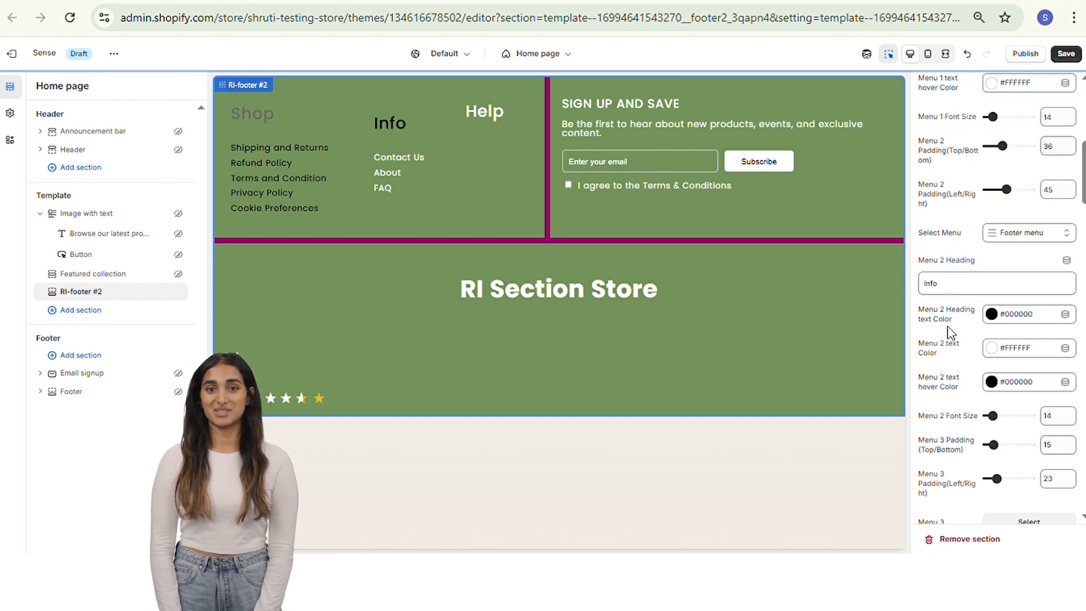
pyautogui.click(1009, 352)
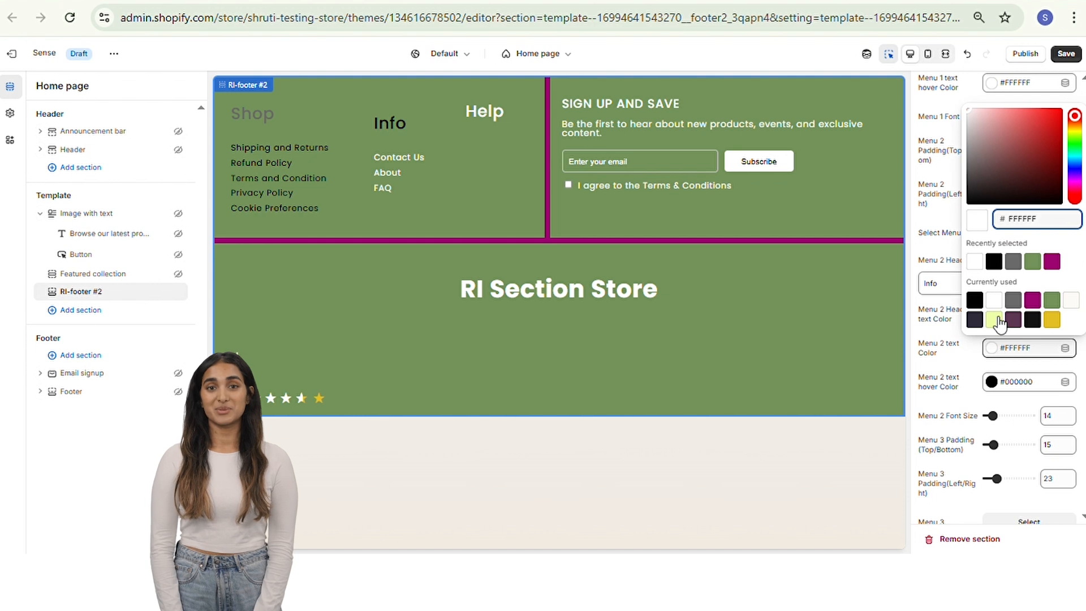
pyautogui.click(1013, 319)
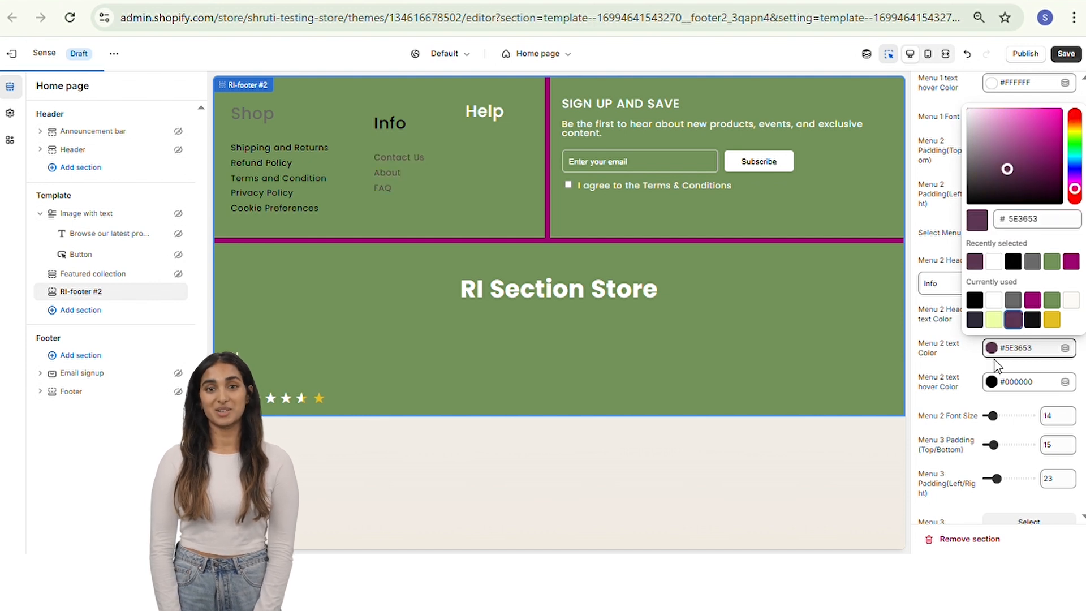
# - Set the Menu 2 text hover color to #E4BF24
pyautogui.click(930, 383)
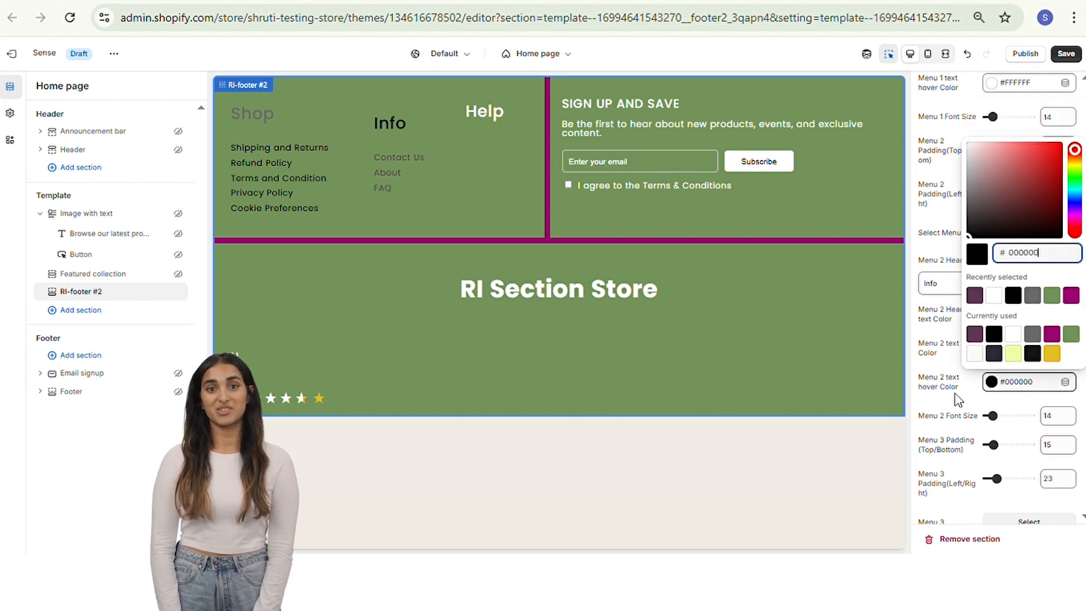
pyautogui.click(956, 397)
pyautogui.click(1009, 386)
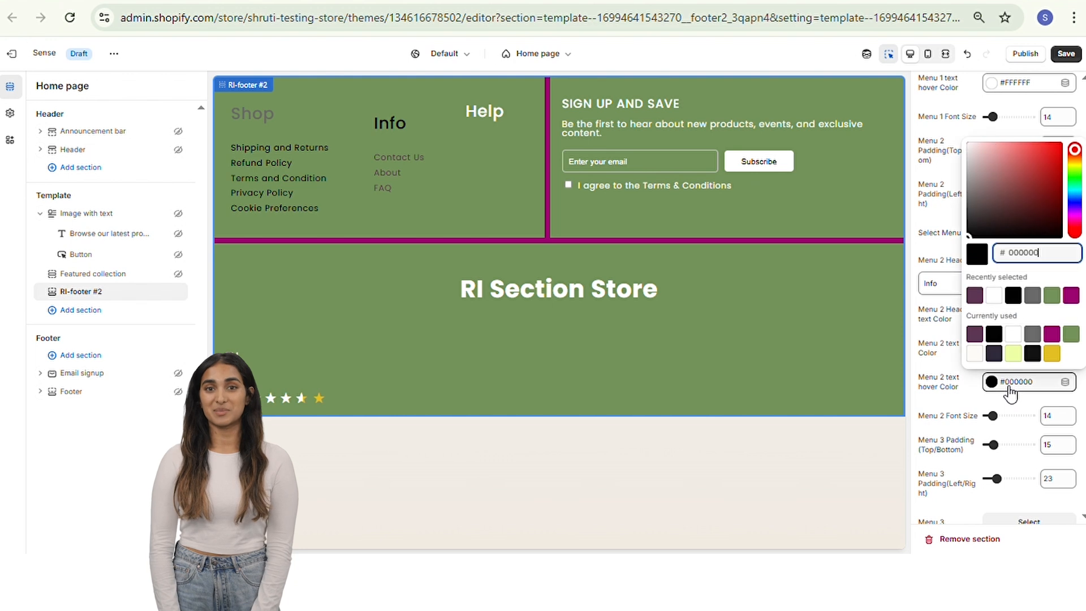
pyautogui.click(1052, 354)
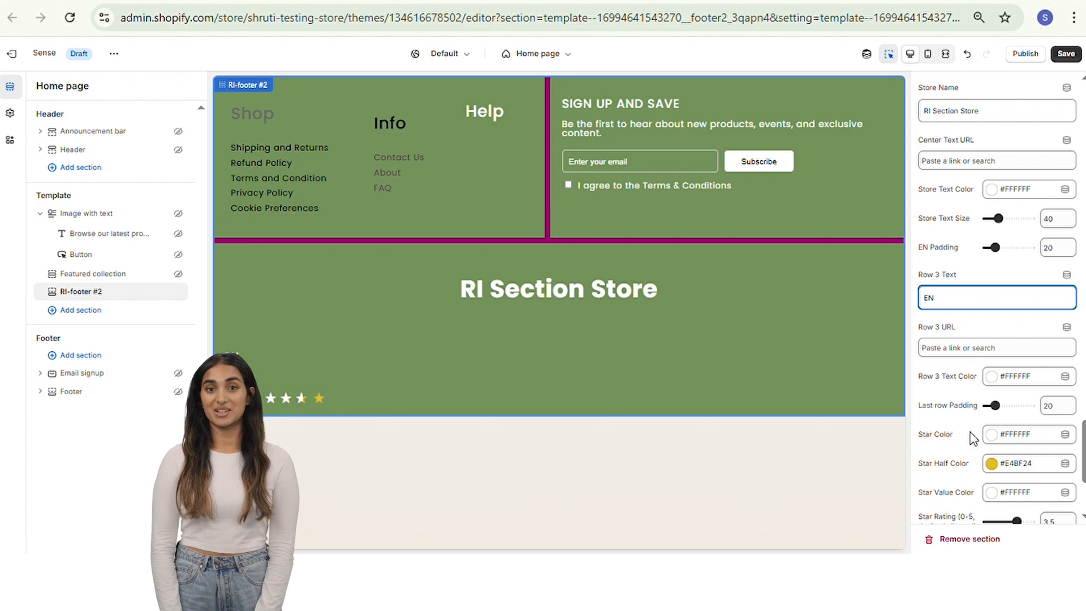
# - Try a Menu 2 font size of 34 and return it to 14
pyautogui.moveTo(1083, 447); pyautogui.dragTo(1083, 91)
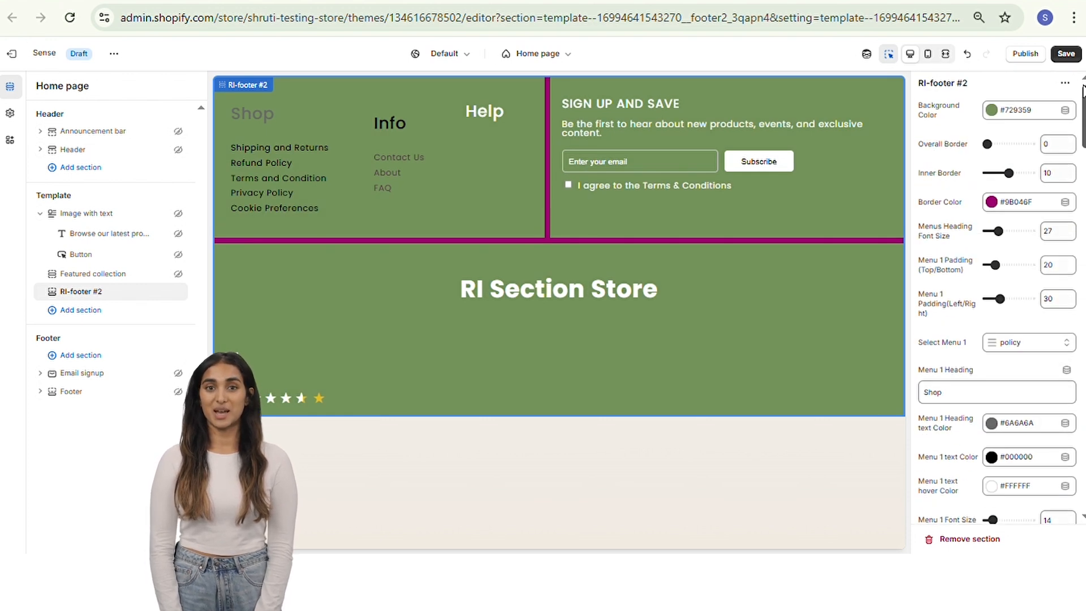
pyautogui.scroll(-8, 970, 311)
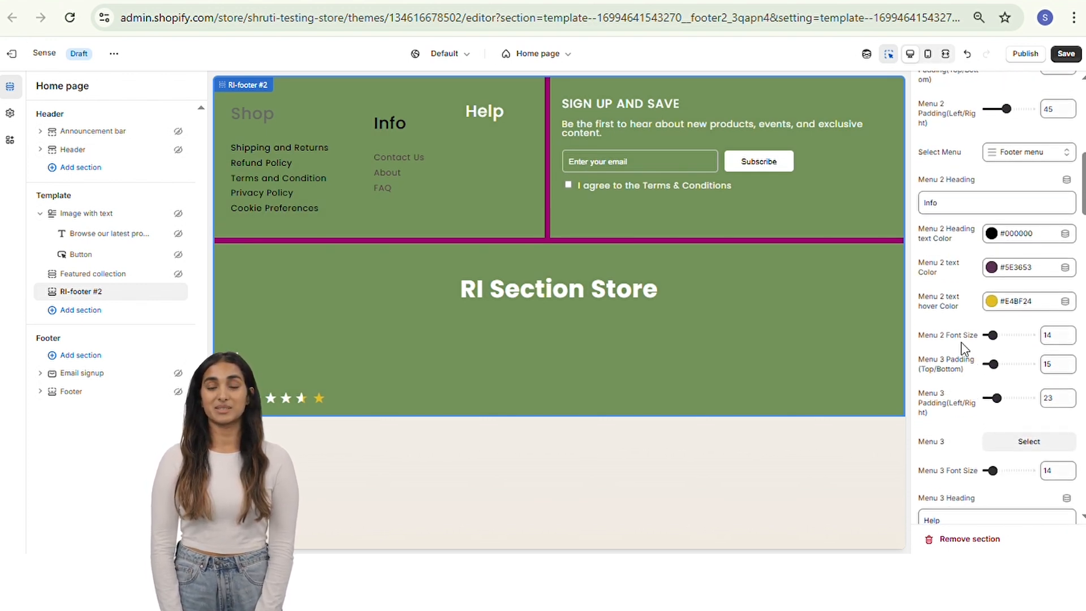
pyautogui.click(1001, 335)
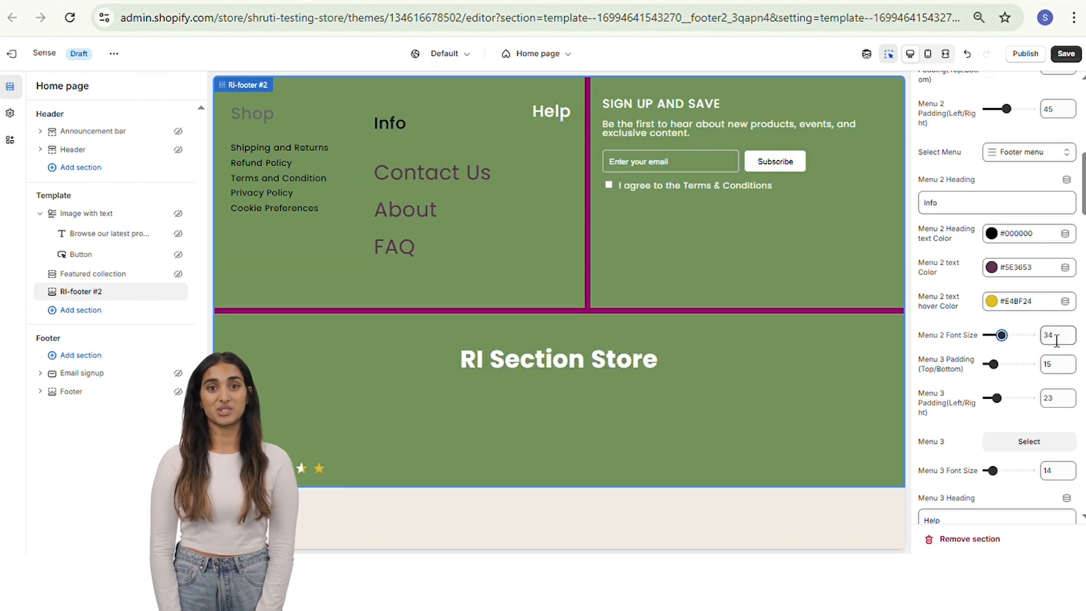
pyautogui.moveTo(1070, 342); pyautogui.dragTo(1041, 343)
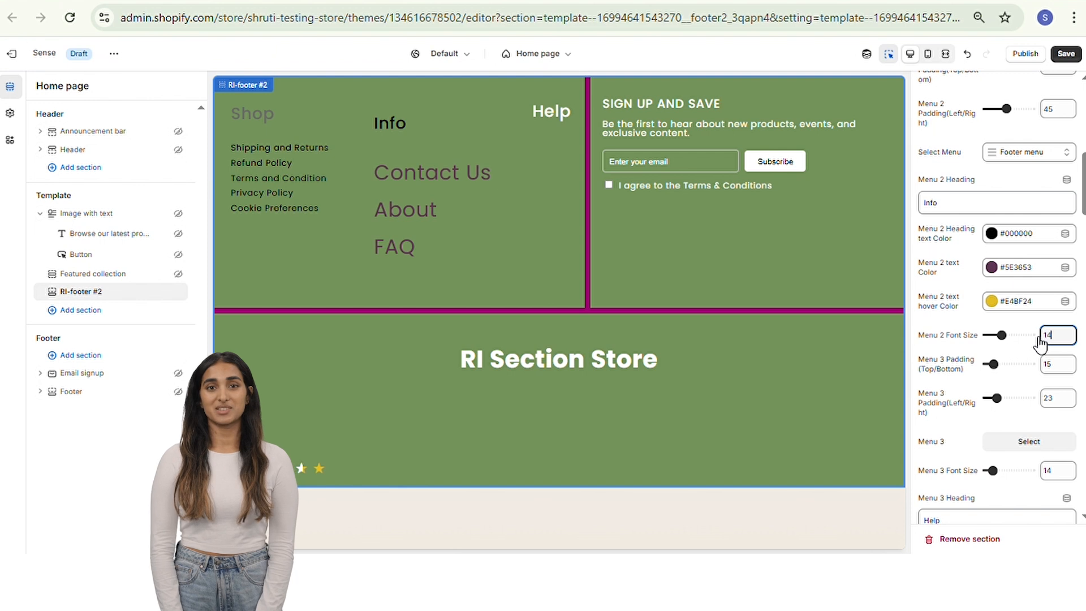
pyautogui.write('14')
# - Set Menu 3's top/bottom padding to 27 and left/right padding to 44, and assign the policy menu to it
pyautogui.click(947, 375)
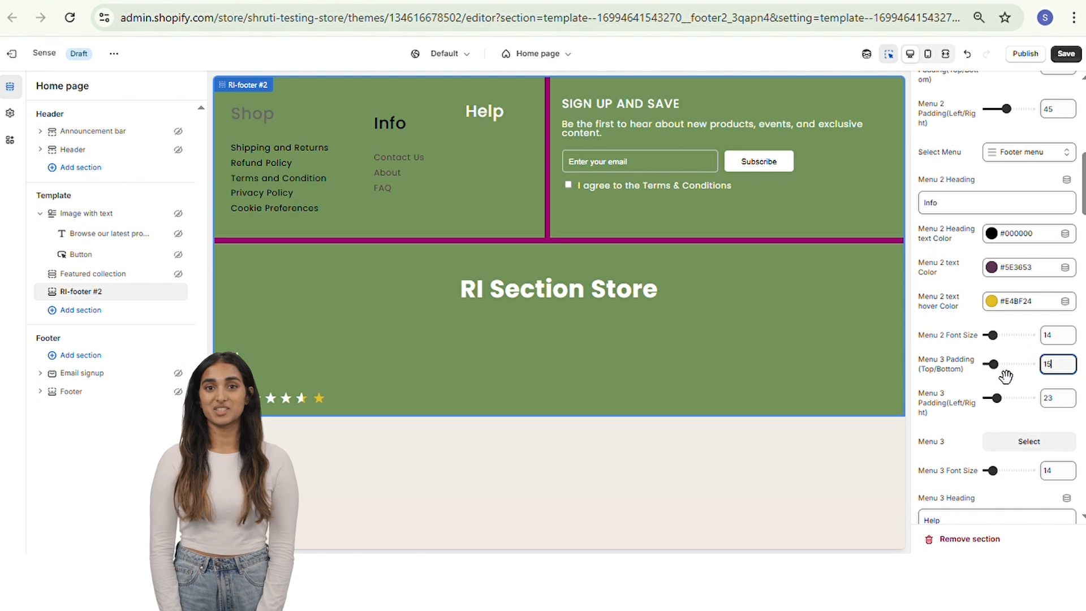
pyautogui.moveTo(994, 366); pyautogui.dragTo(1005, 398)
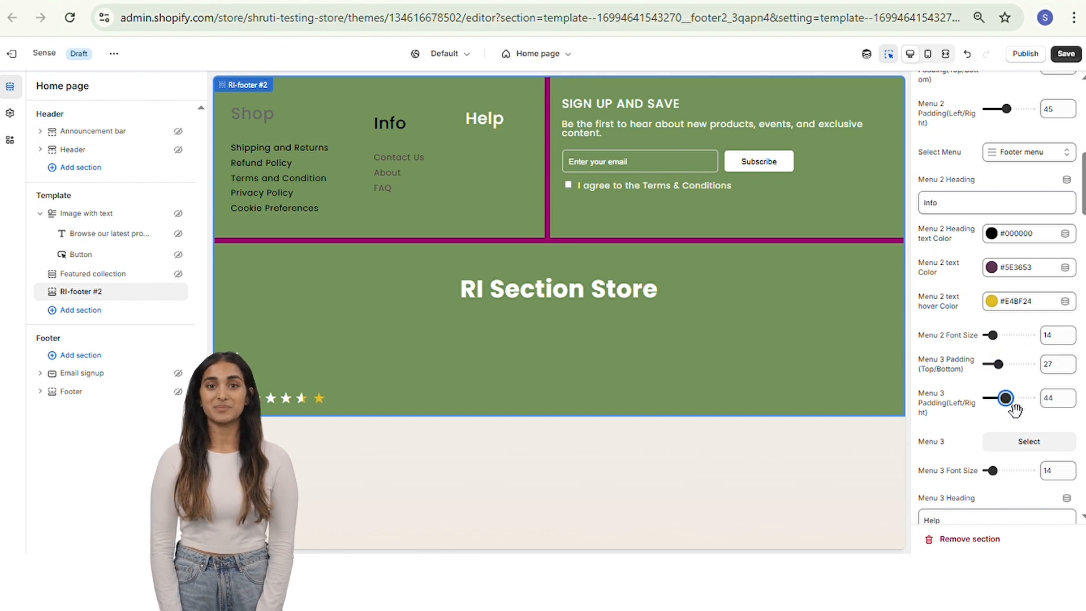
pyautogui.click(1013, 449)
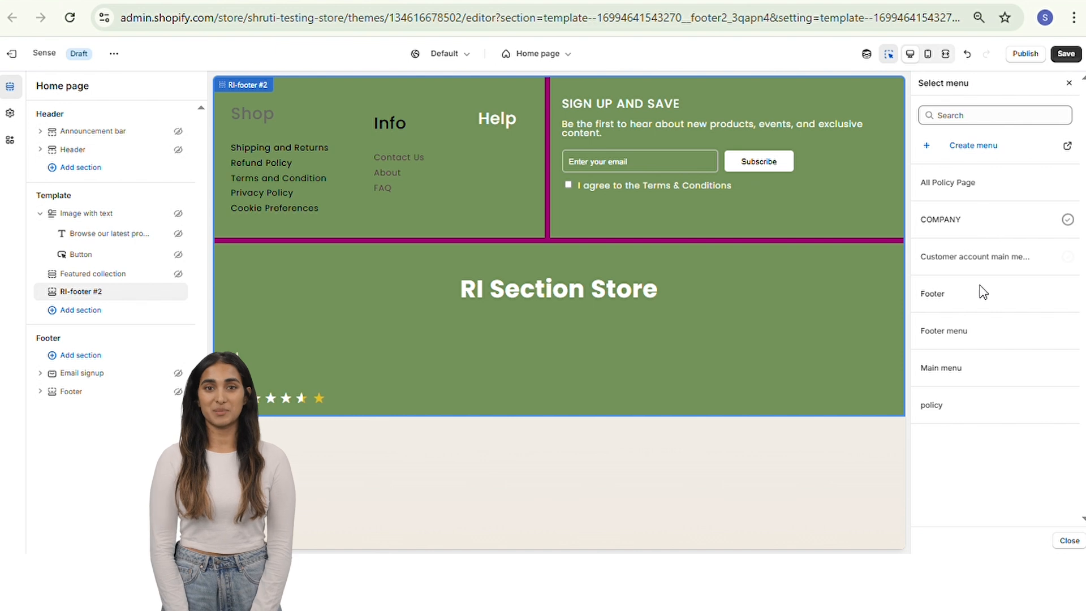
pyautogui.click(1069, 413)
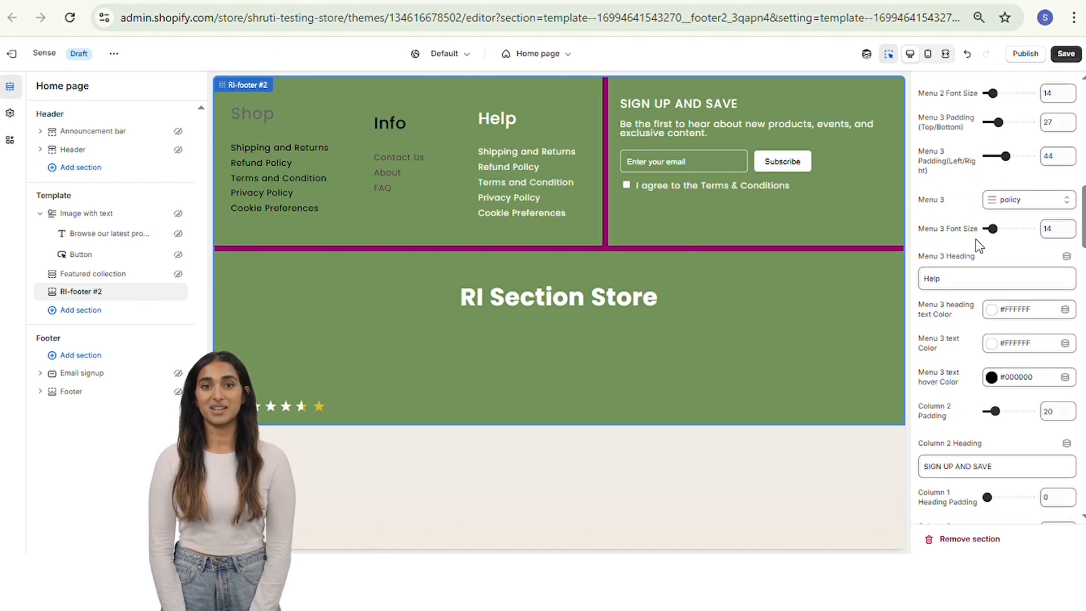
# - Try a Menu 3 font size of 34 and return it to 14
pyautogui.moveTo(993, 229); pyautogui.dragTo(1002, 228)
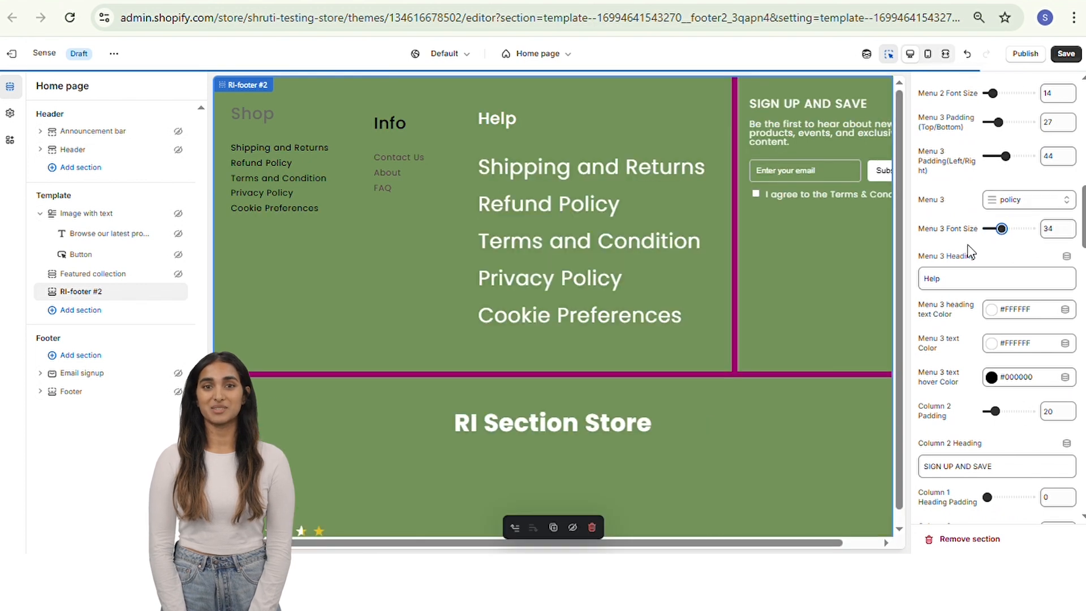
pyautogui.moveTo(1002, 229); pyautogui.dragTo(992, 229)
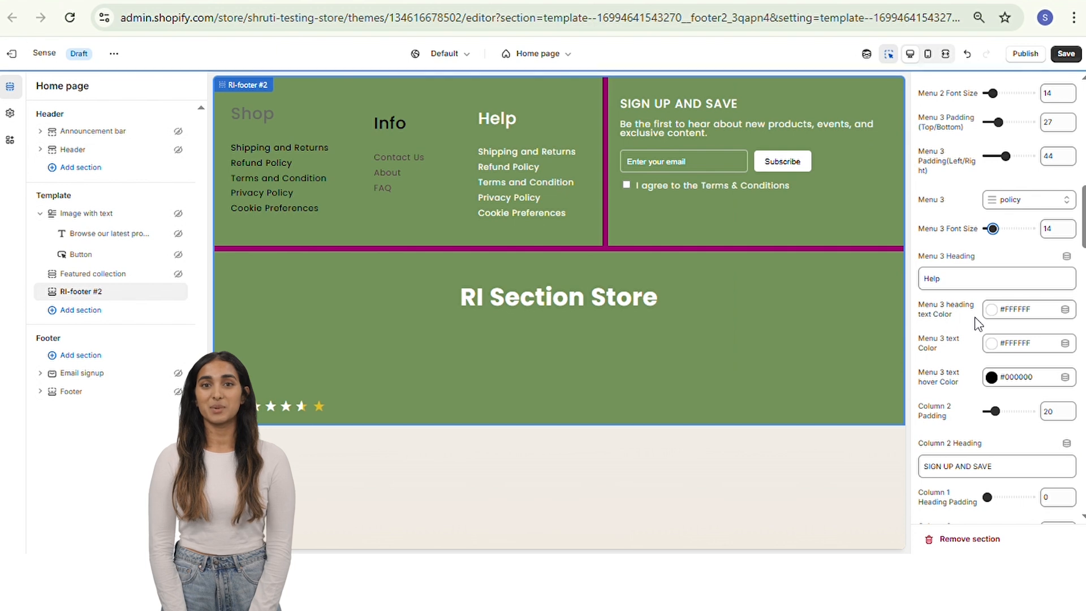
pyautogui.click(961, 281)
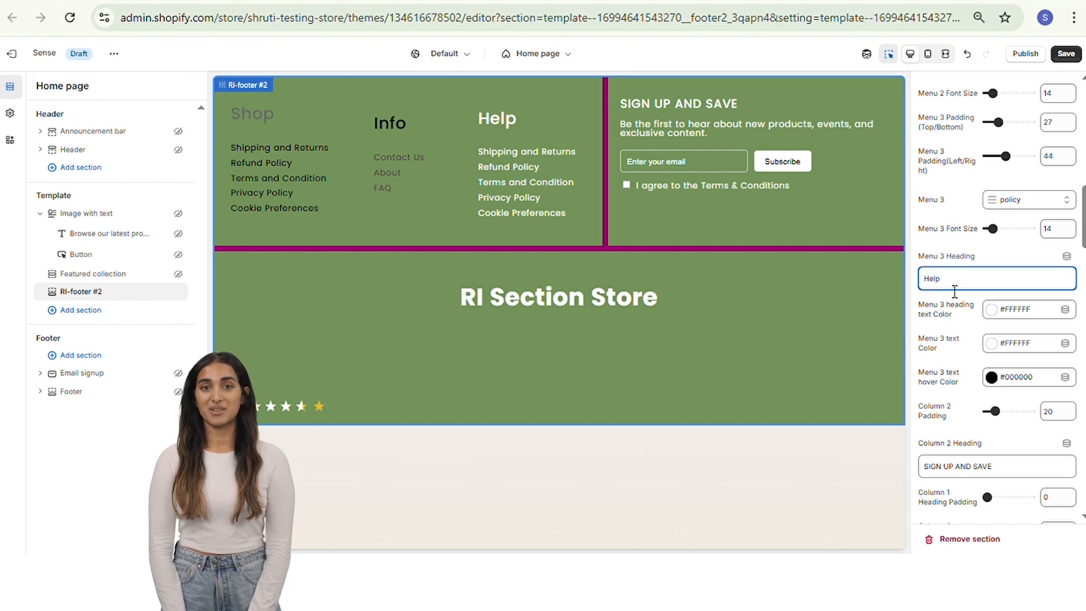
pyautogui.moveTo(943, 280); pyautogui.dragTo(921, 283)
pyautogui.click(959, 288)
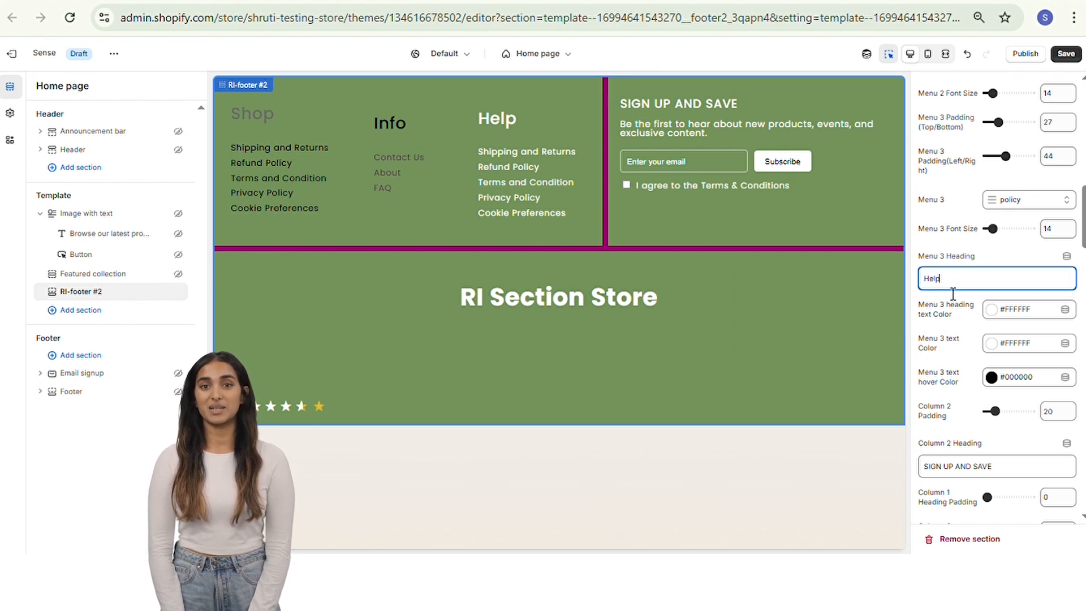
# - Set both the Menu 3 heading text color and the Menu 3 text color to #E4BF24
pyautogui.click(931, 310)
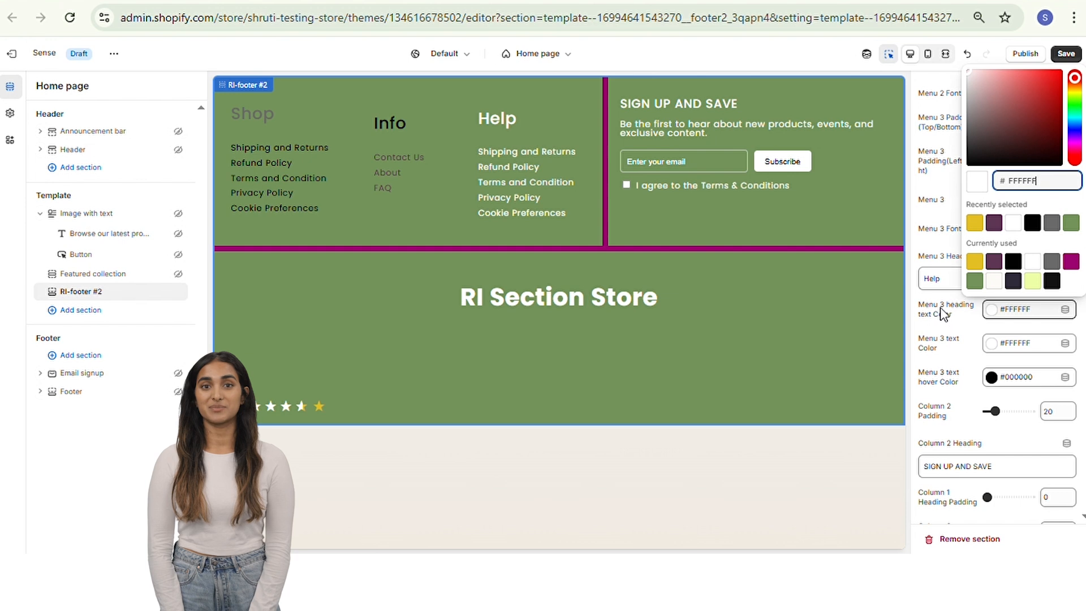
pyautogui.click(974, 262)
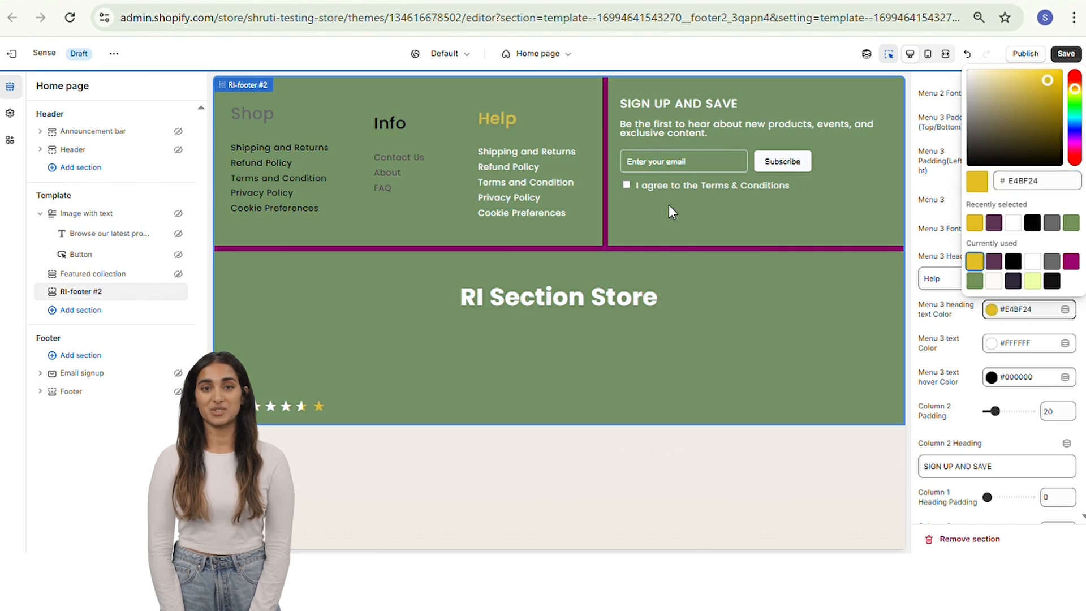
pyautogui.click(1000, 351)
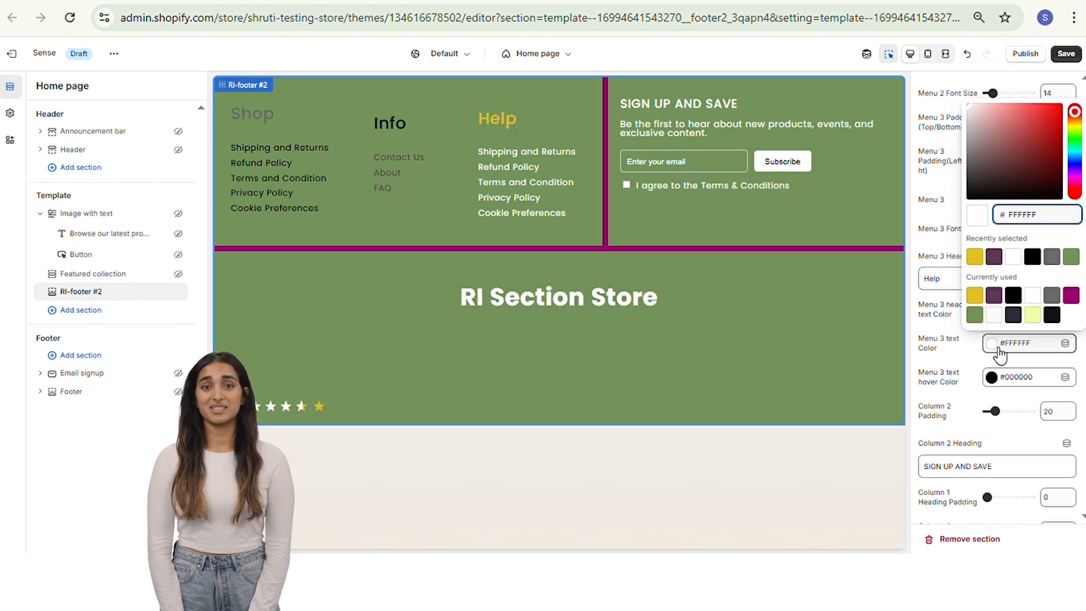
pyautogui.click(980, 298)
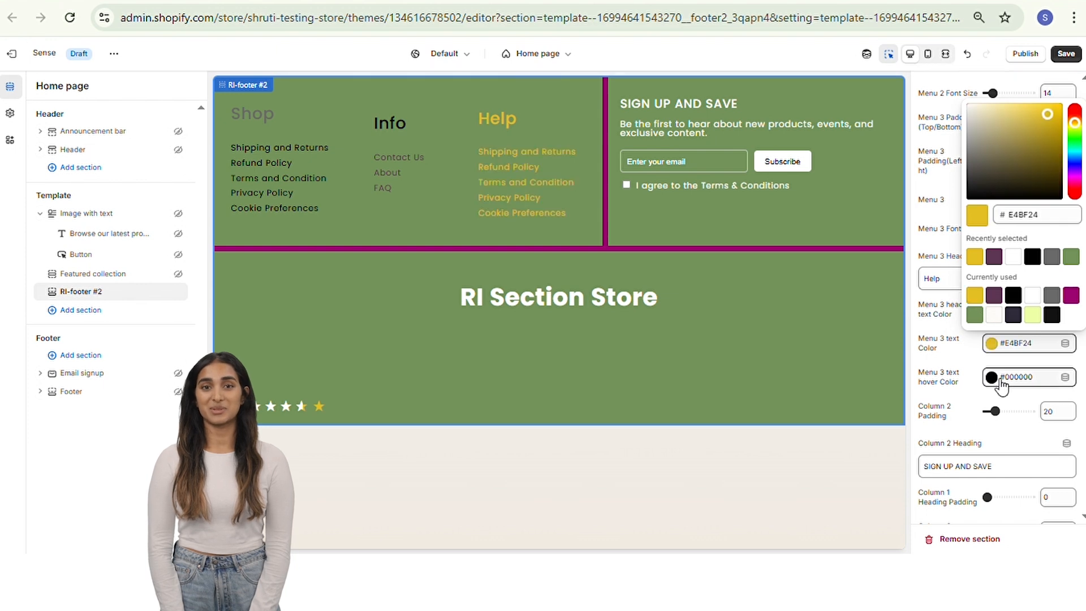
# - Set the Menu 3 text hover color to #2E2A39
pyautogui.click(1000, 384)
pyautogui.click(1013, 348)
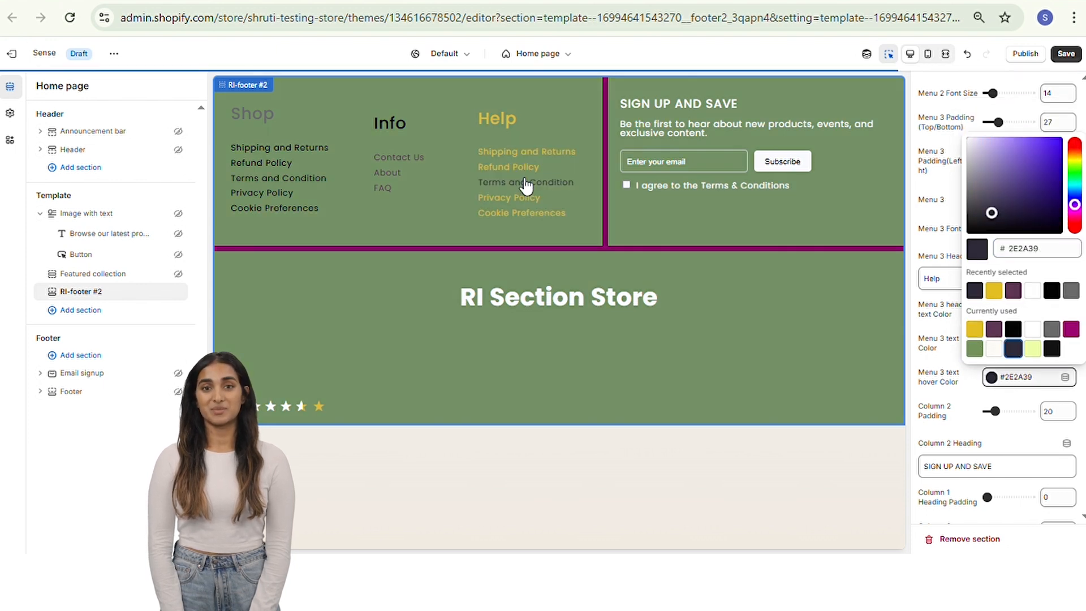
pyautogui.click(790, 355)
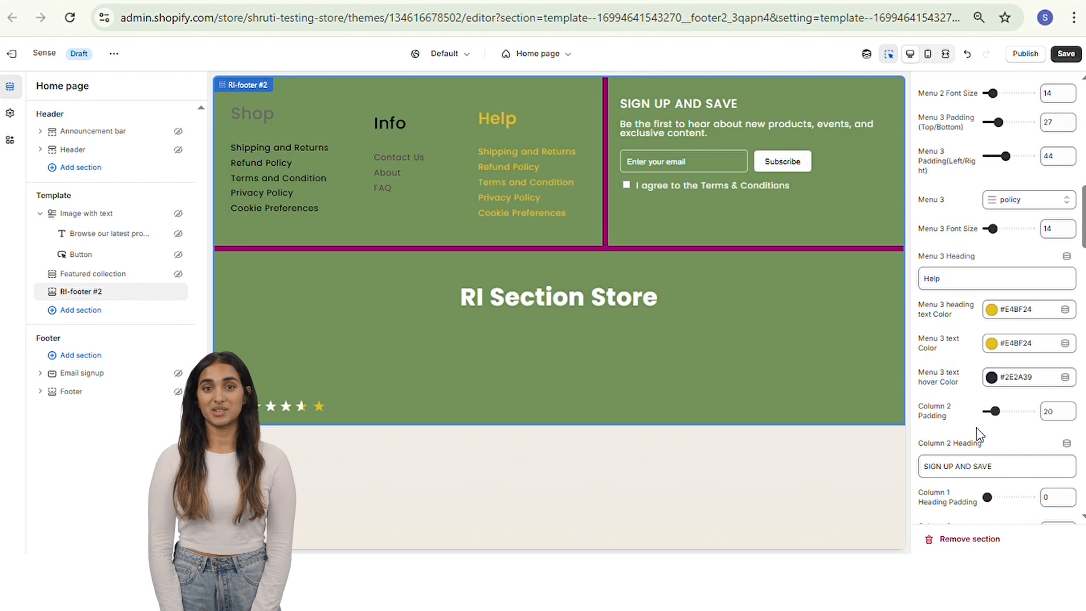
# - Set the Column 2 padding of the footer section to 27
pyautogui.scroll(-2, 942, 408)
pyautogui.scroll(2, 942, 409)
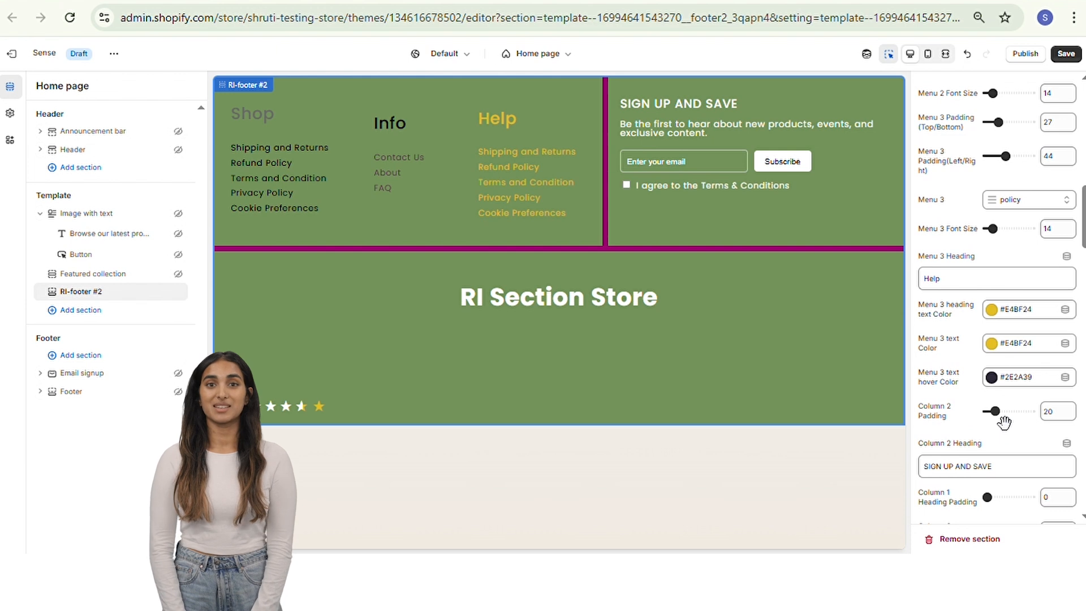
pyautogui.moveTo(1002, 419); pyautogui.dragTo(1007, 424)
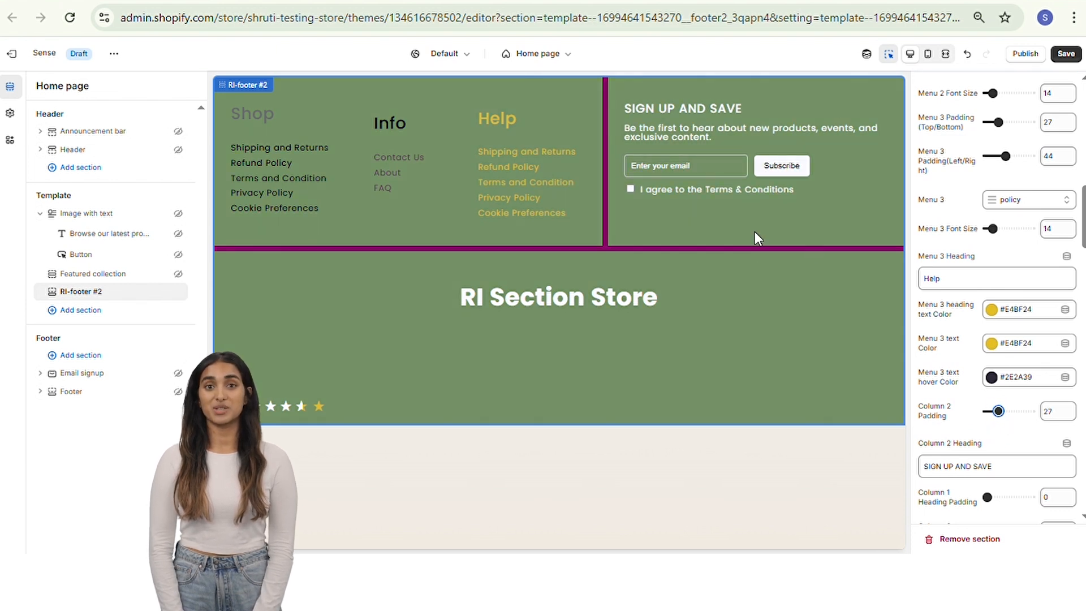
# - Try a Column 1 Heading Padding of 19 and return it to 0
pyautogui.scroll(-2, 963, 430)
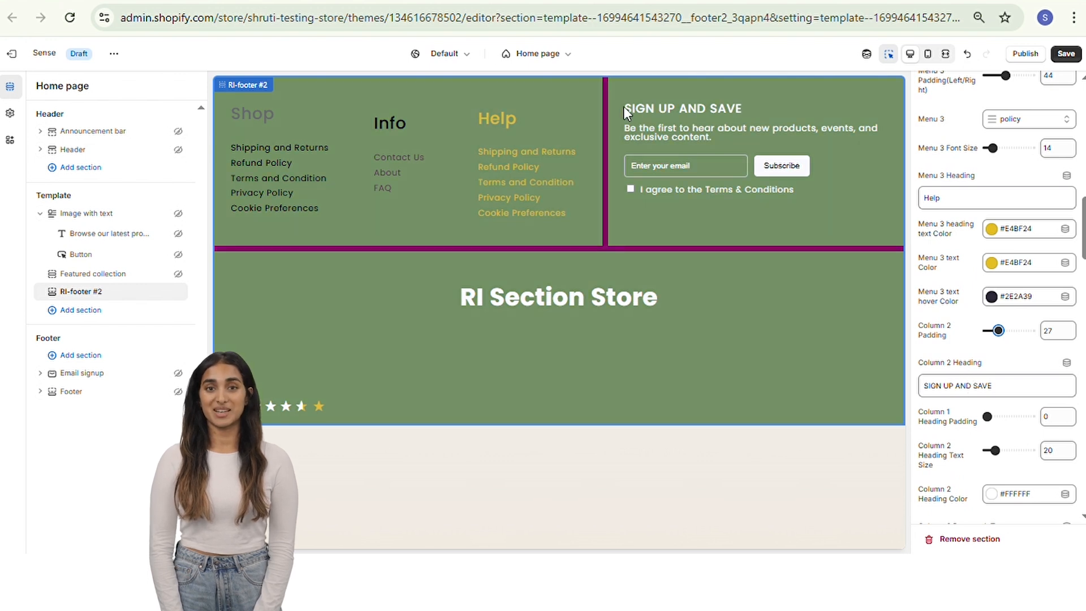
pyautogui.click(1001, 393)
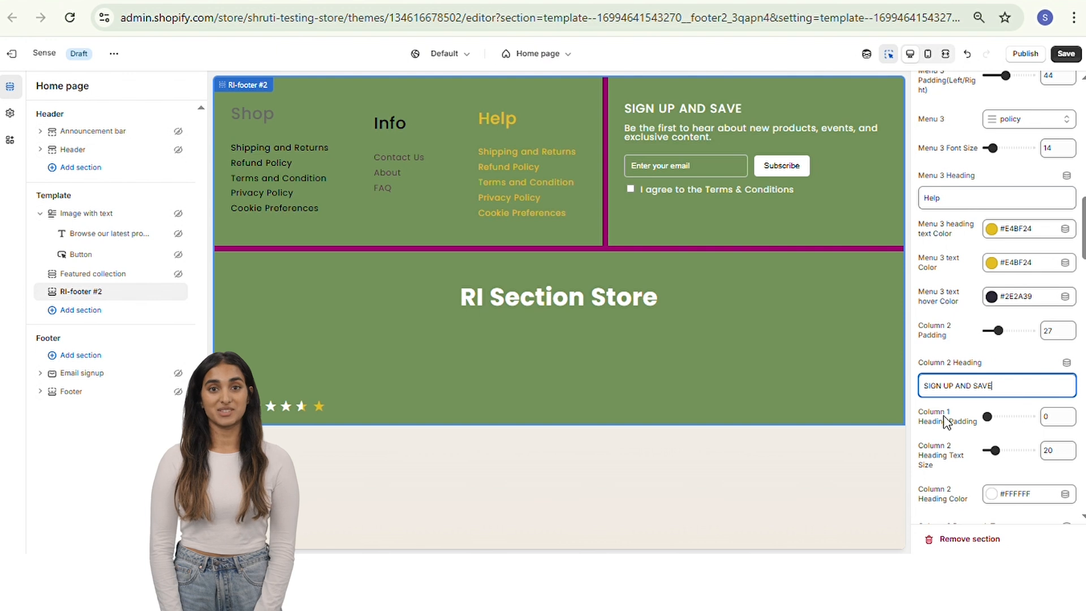
pyautogui.scroll(-2, 962, 362)
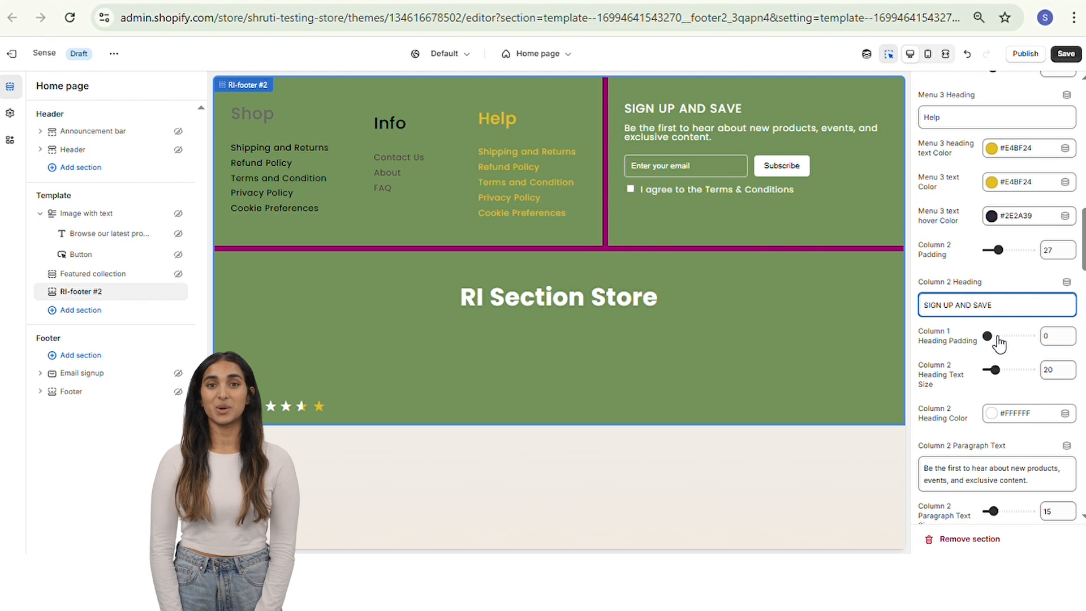
pyautogui.click(996, 337)
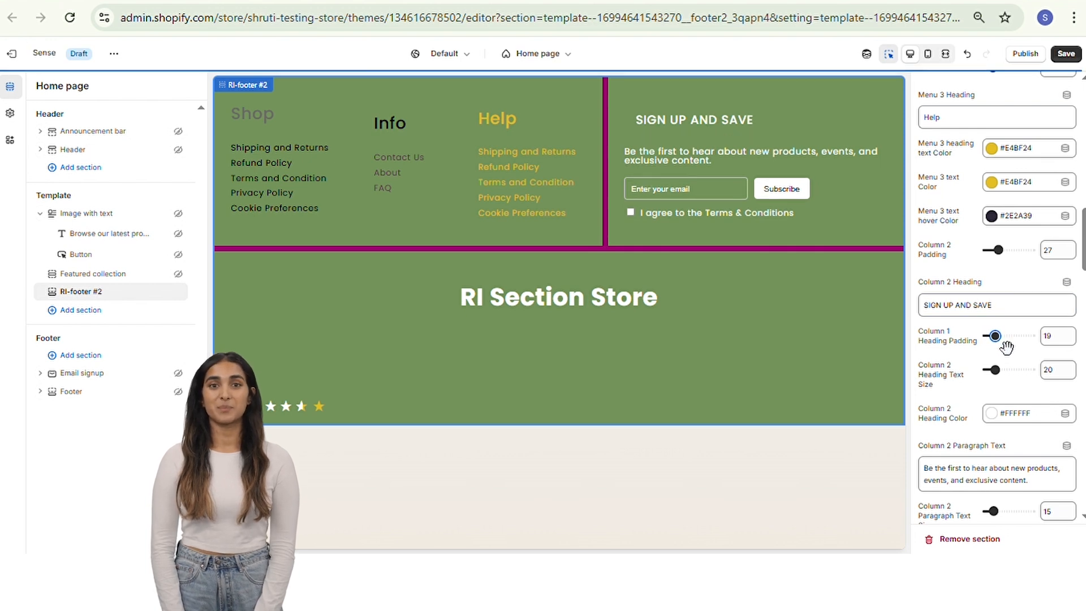
pyautogui.moveTo(995, 336); pyautogui.dragTo(984, 337)
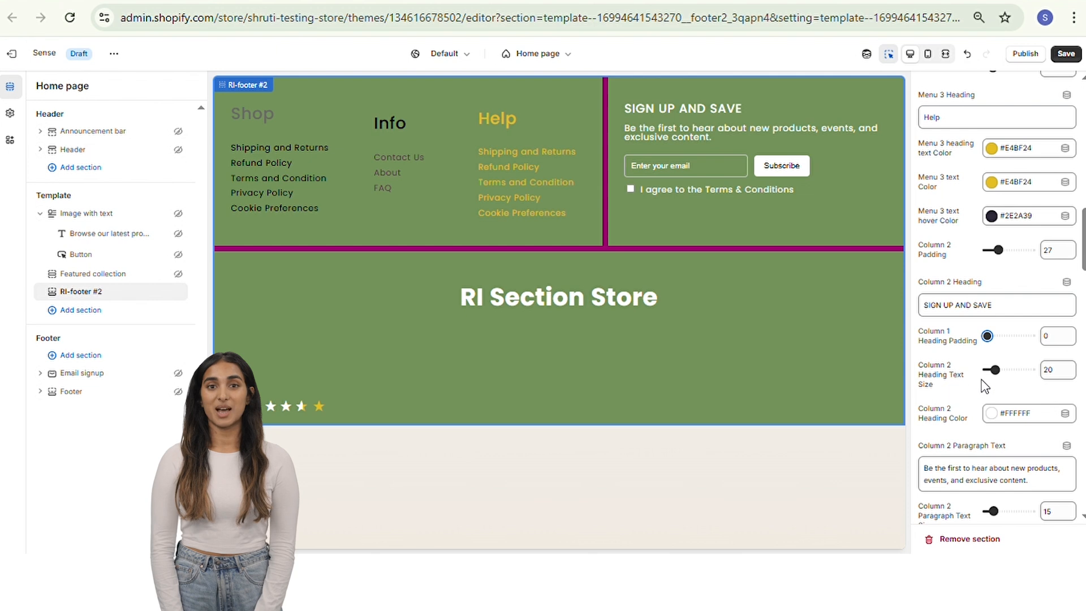
# - Set the Column 2 heading text size to 14 and the heading color to #E4BF24
pyautogui.moveTo(994, 369); pyautogui.dragTo(992, 370)
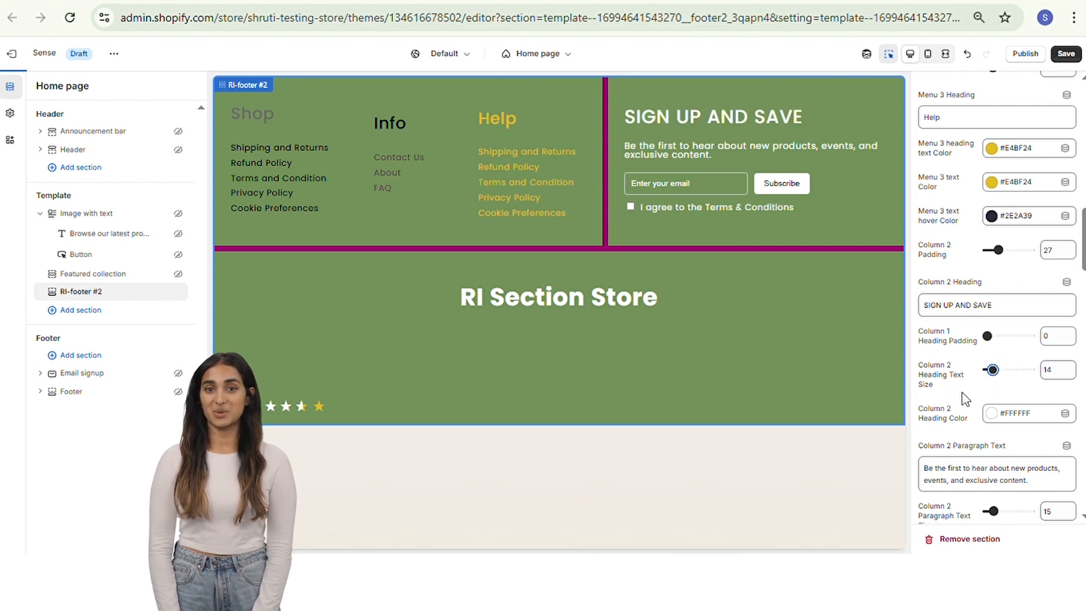
pyautogui.scroll(-2, 955, 399)
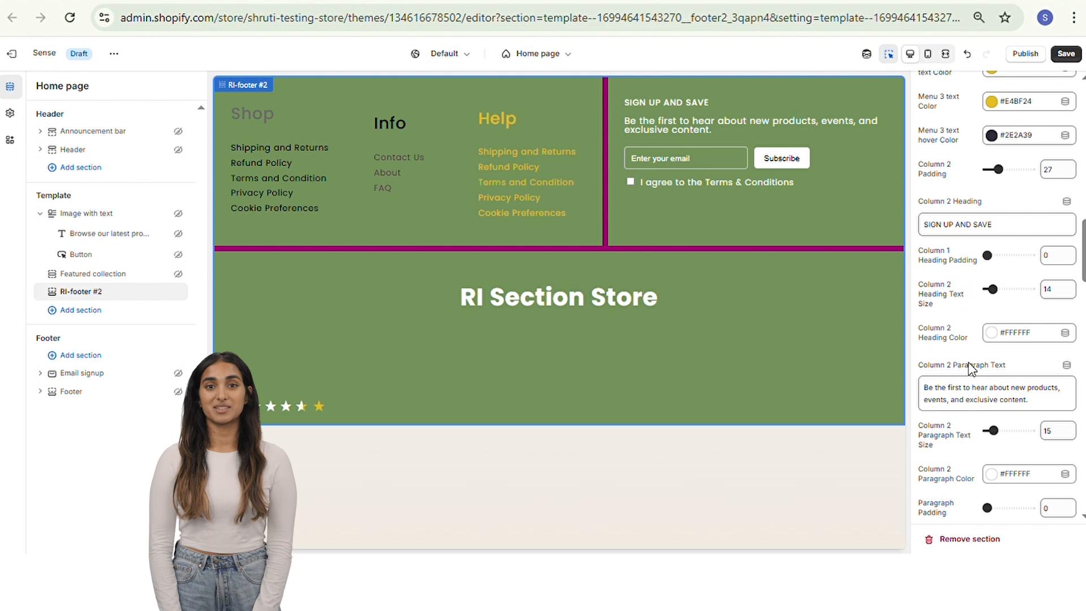
pyautogui.click(999, 339)
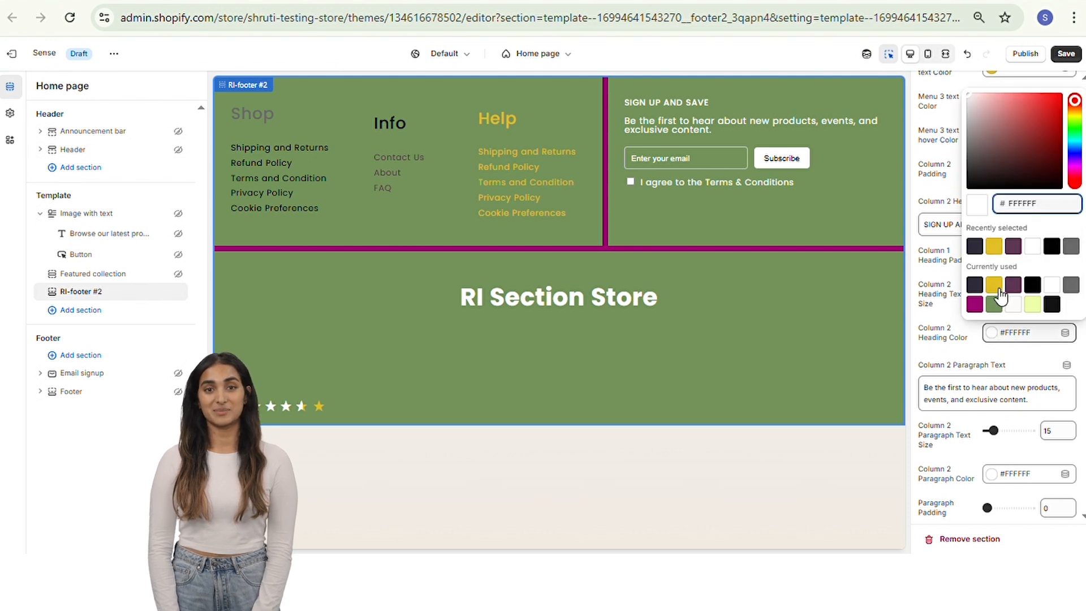
pyautogui.click(994, 286)
pyautogui.click(947, 362)
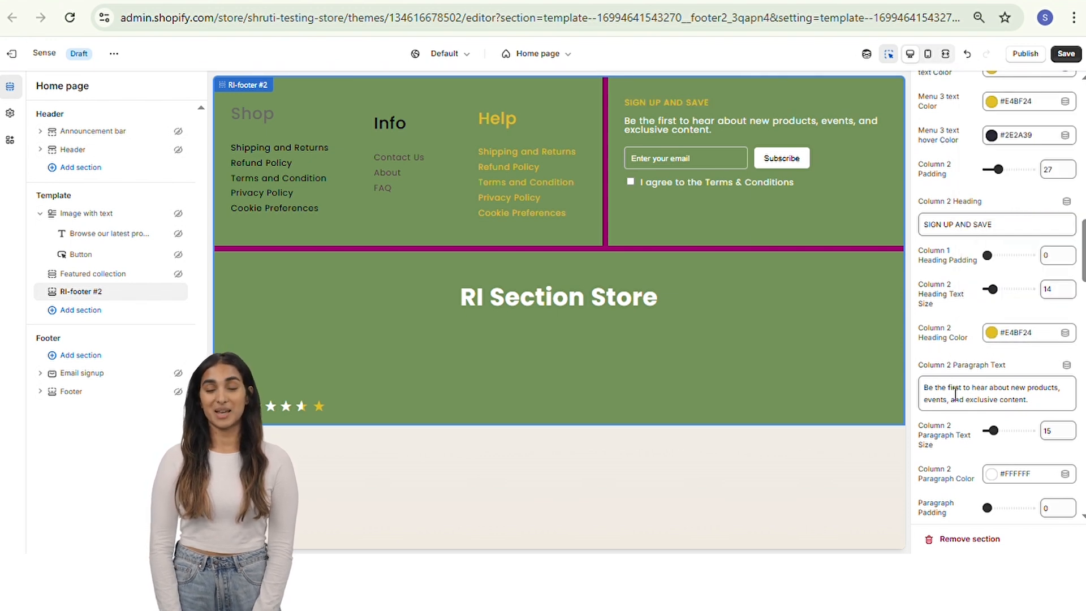
# - Try a Column 2 paragraph text size of 27, and settle on 12
pyautogui.moveTo(918, 367); pyautogui.dragTo(1020, 371)
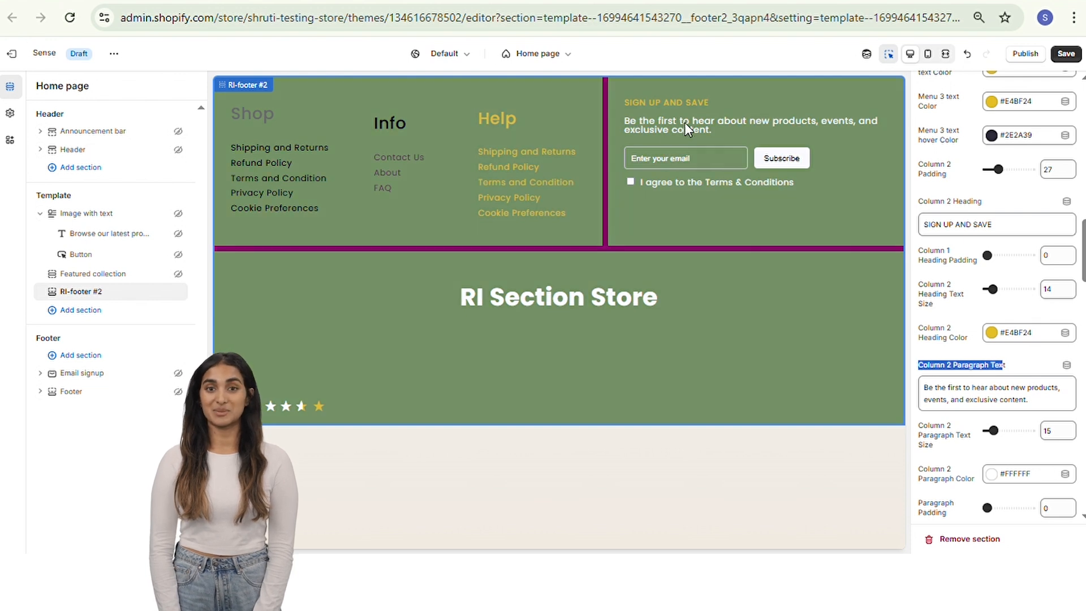
pyautogui.click(960, 408)
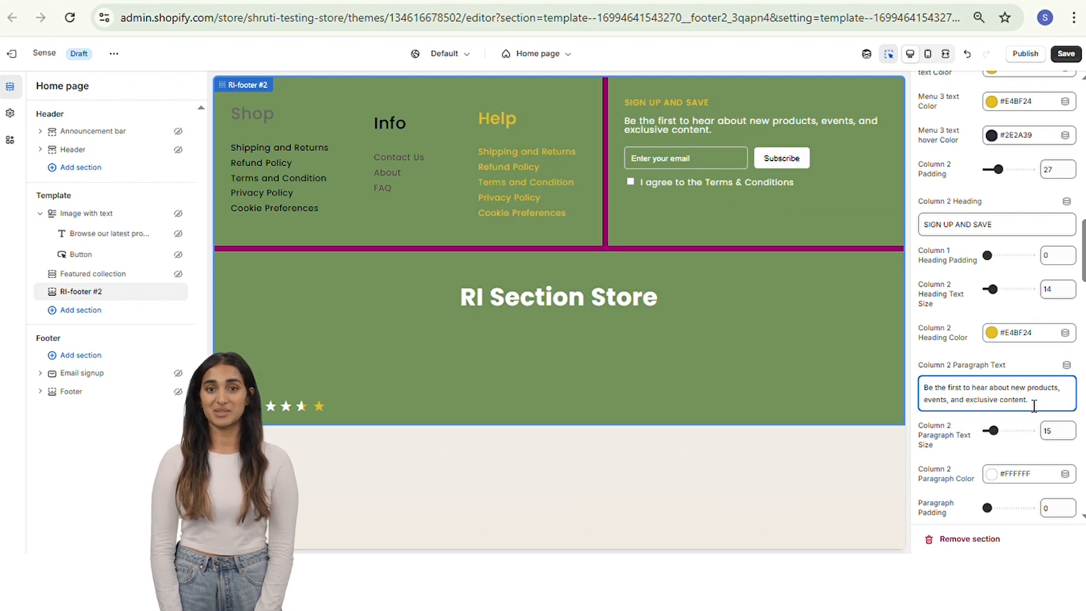
pyautogui.scroll(-3, 941, 437)
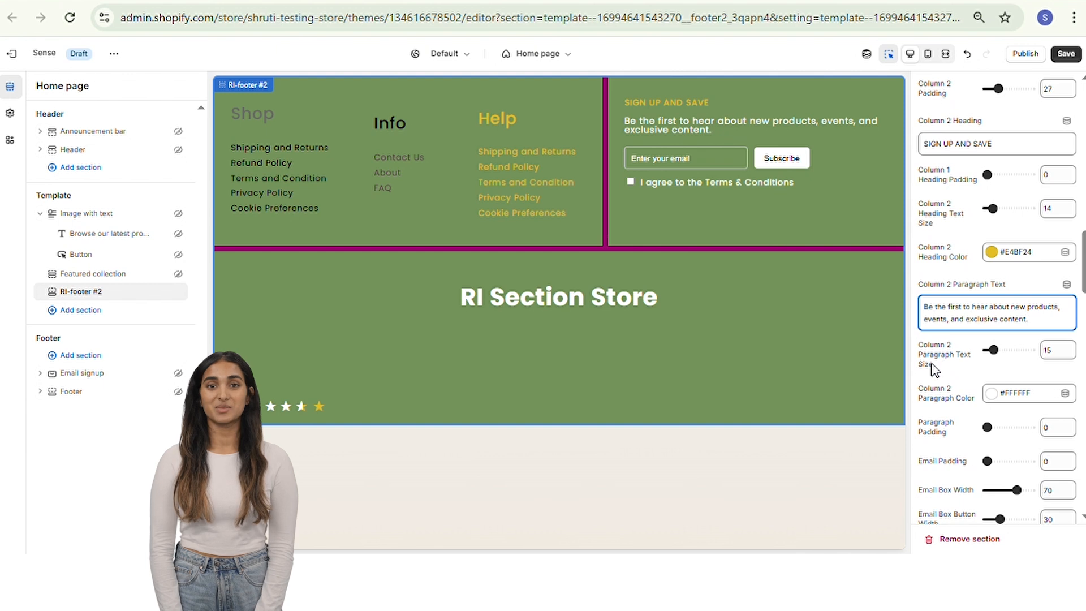
pyautogui.click(1056, 352)
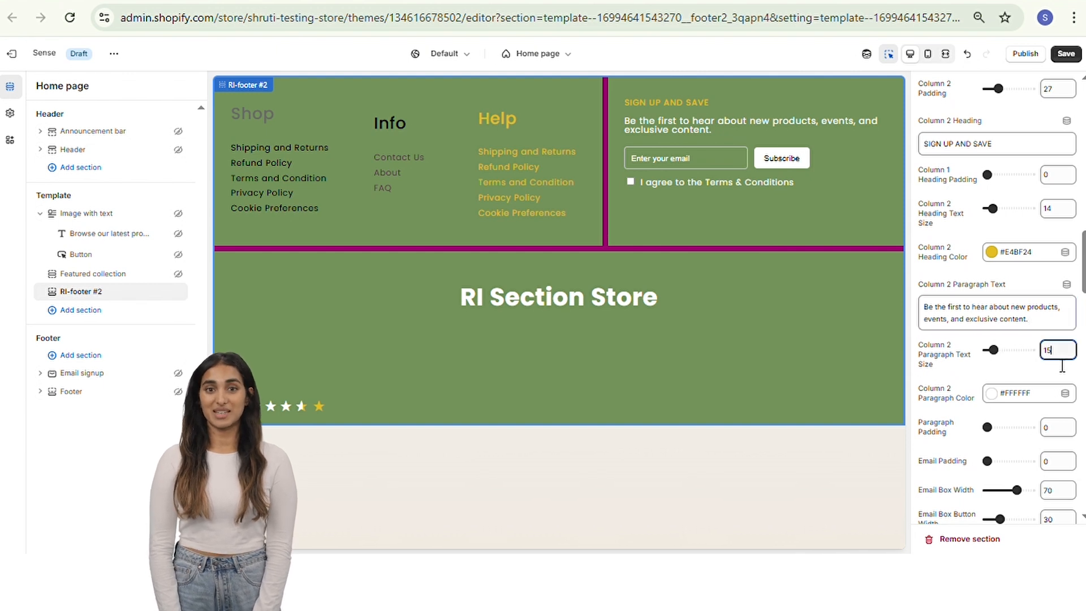
pyautogui.click(997, 355)
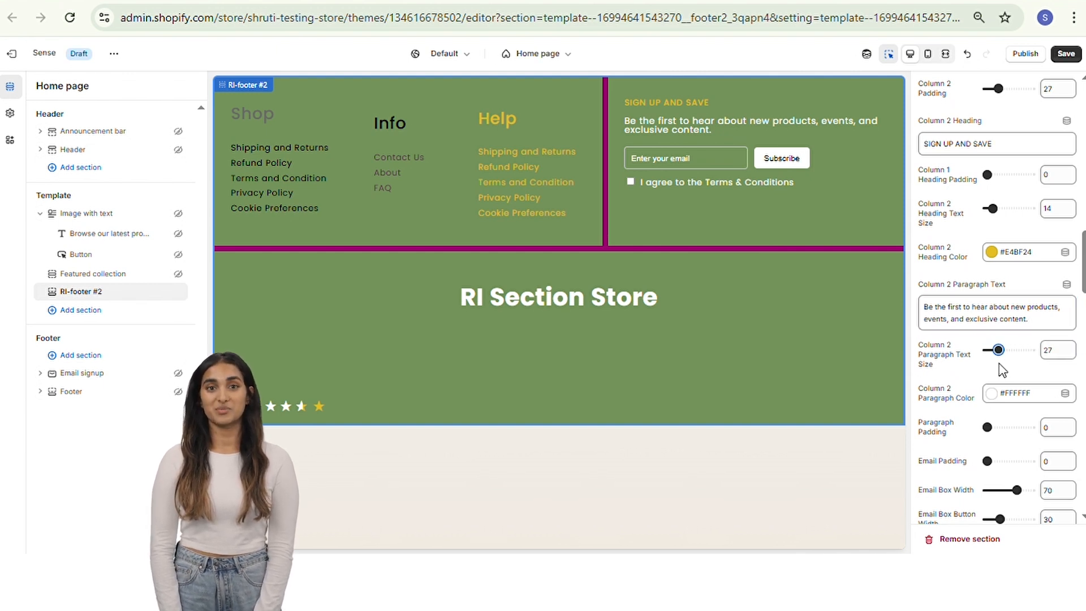
pyautogui.moveTo(1002, 354); pyautogui.dragTo(997, 355)
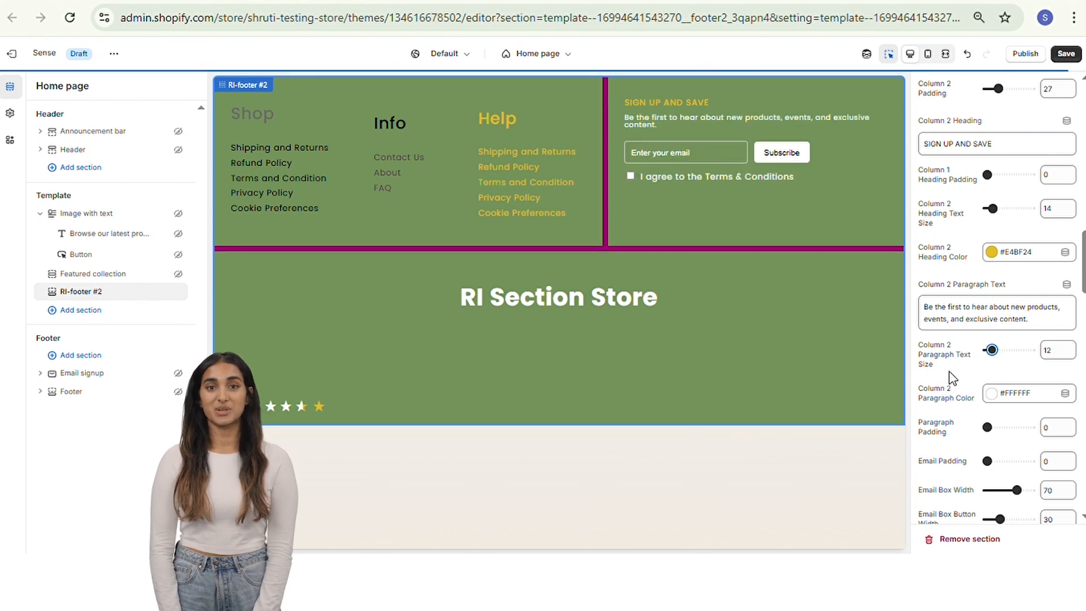
# - Set the Column 2 paragraph color to #2E2A39
pyautogui.click(997, 394)
pyautogui.click(993, 345)
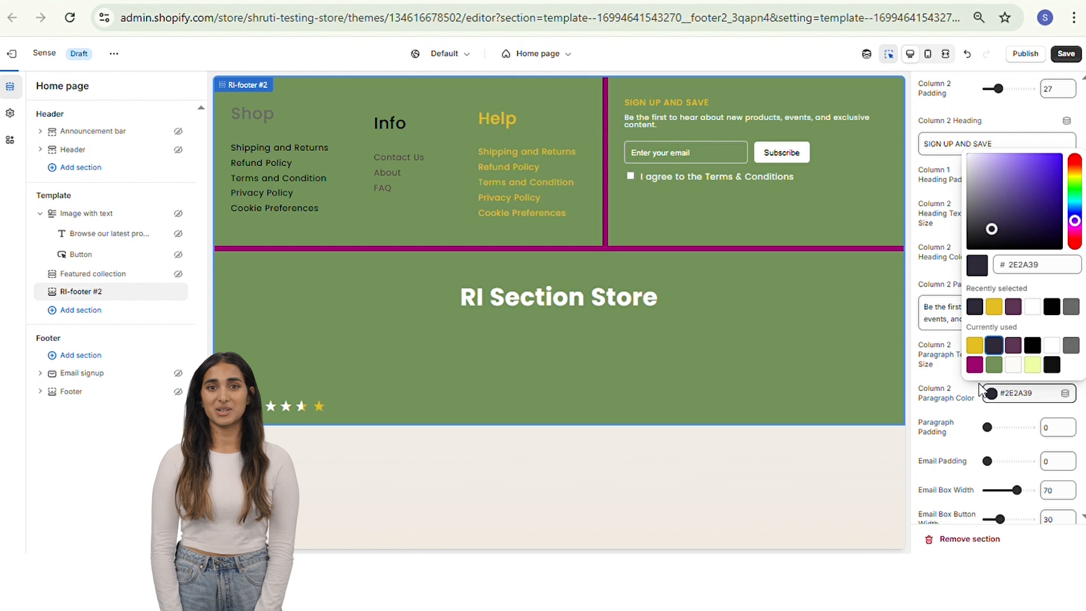
pyautogui.click(957, 414)
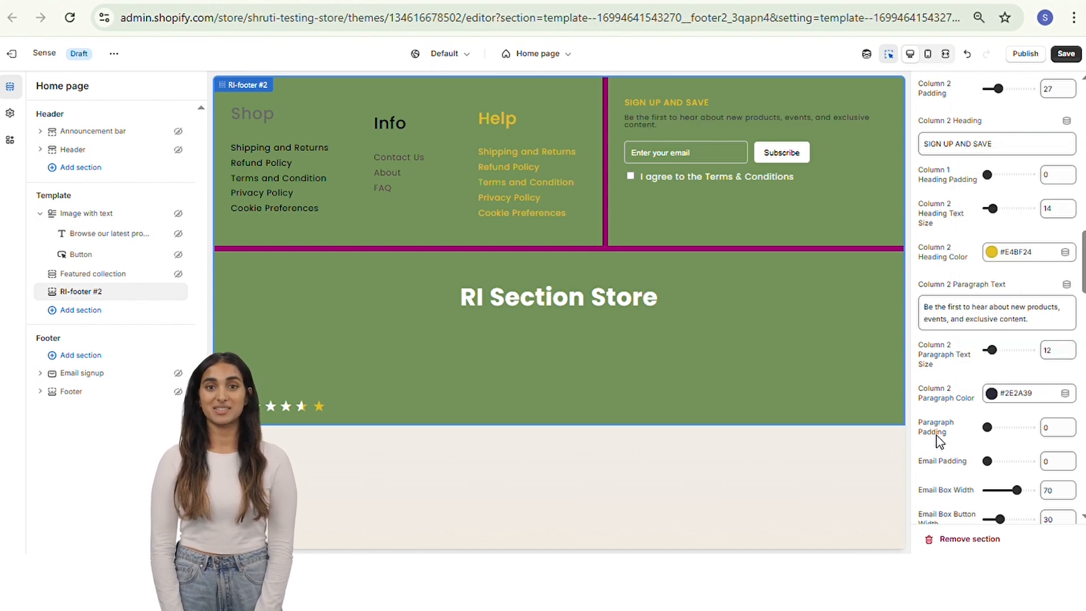
# - Set both the Paragraph Padding and the Email Padding to 10
pyautogui.click(1065, 435)
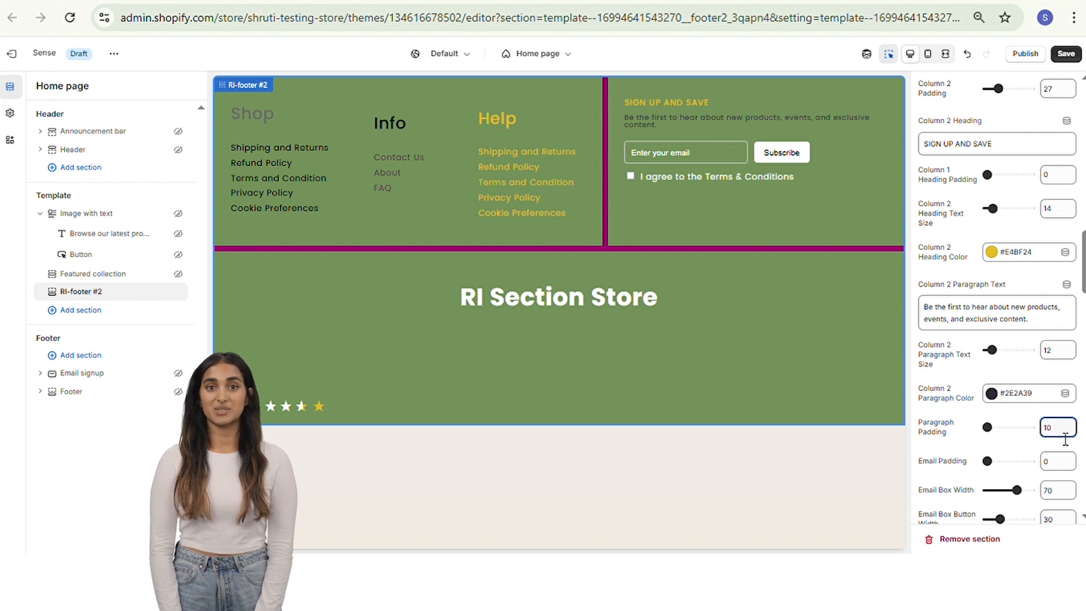
pyautogui.click(957, 440)
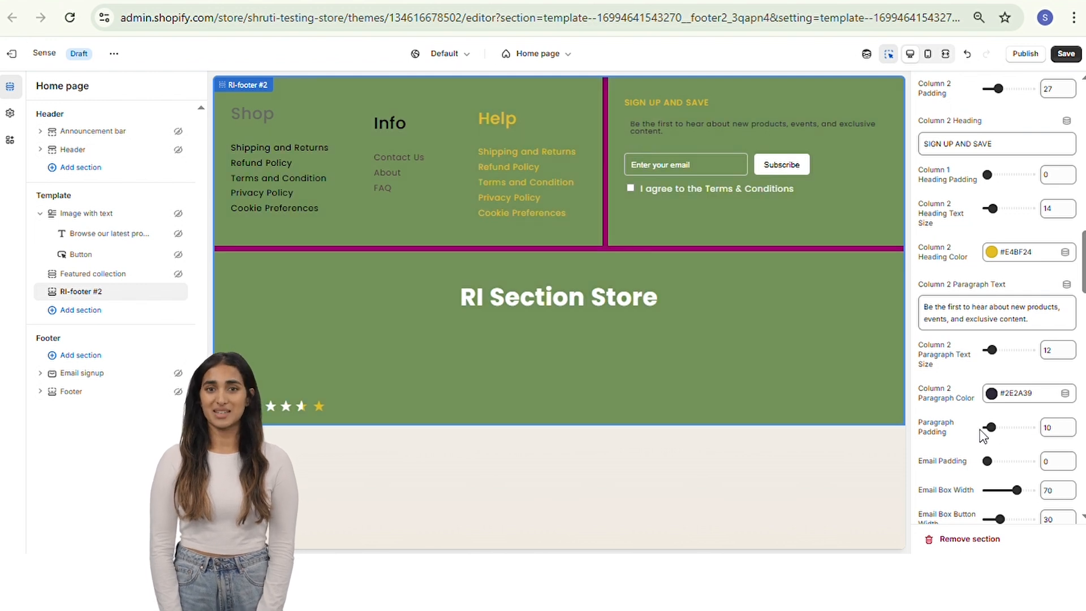
pyautogui.scroll(-3, 944, 443)
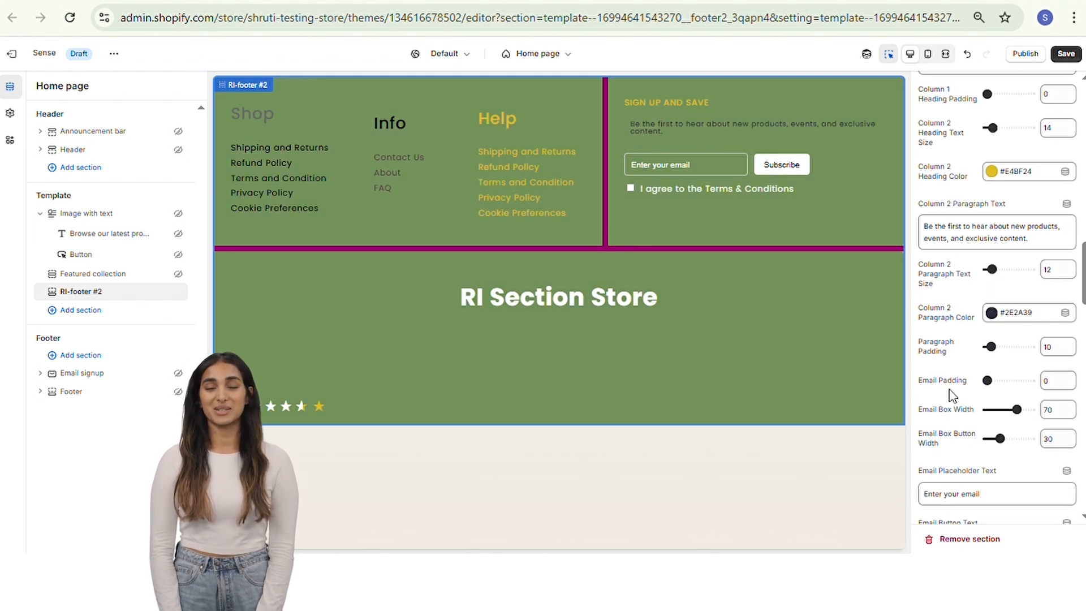
pyautogui.click(1061, 386)
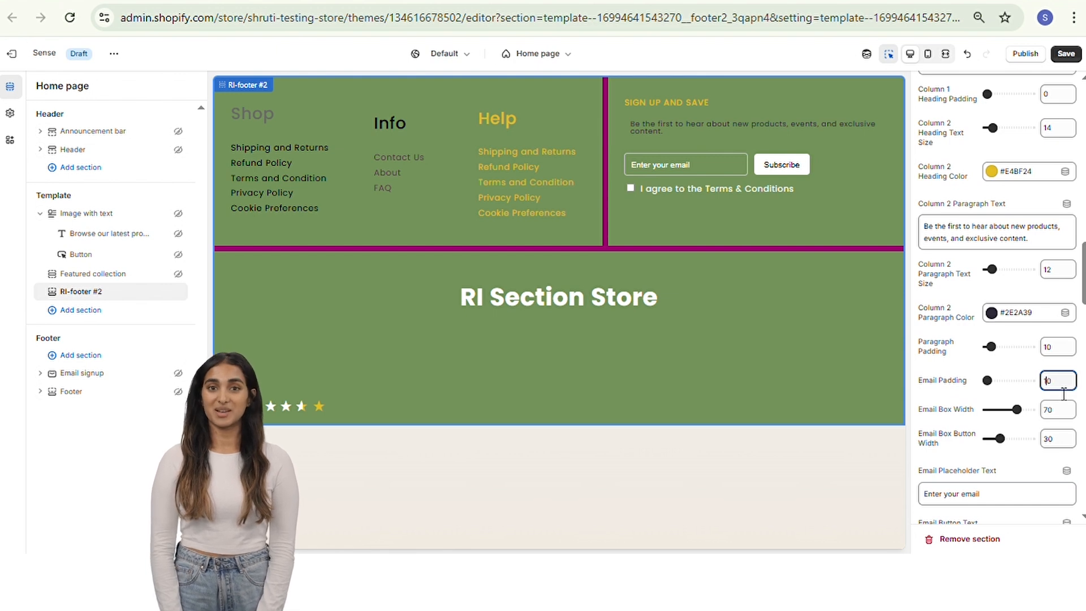
pyautogui.click(952, 400)
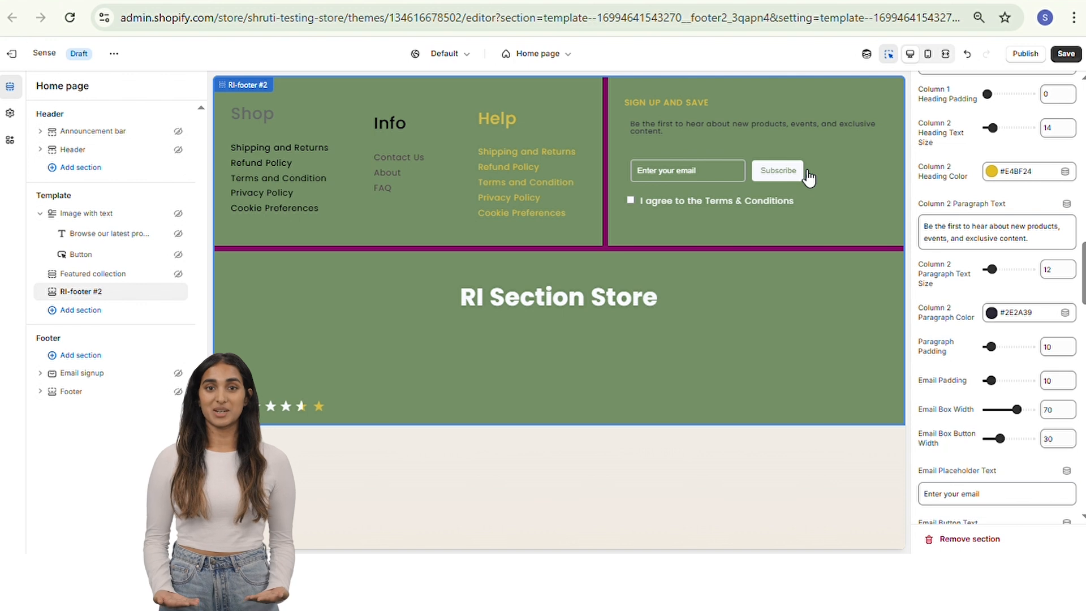
# - Try an Email Box Width of 60, and return it to 70
pyautogui.click(1067, 421)
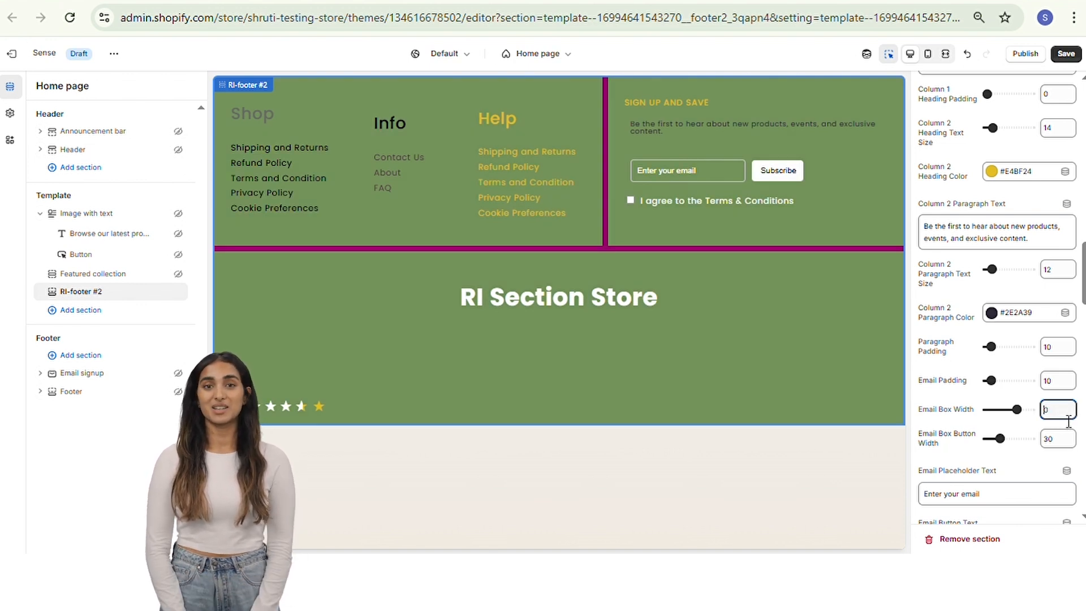
pyautogui.click(838, 465)
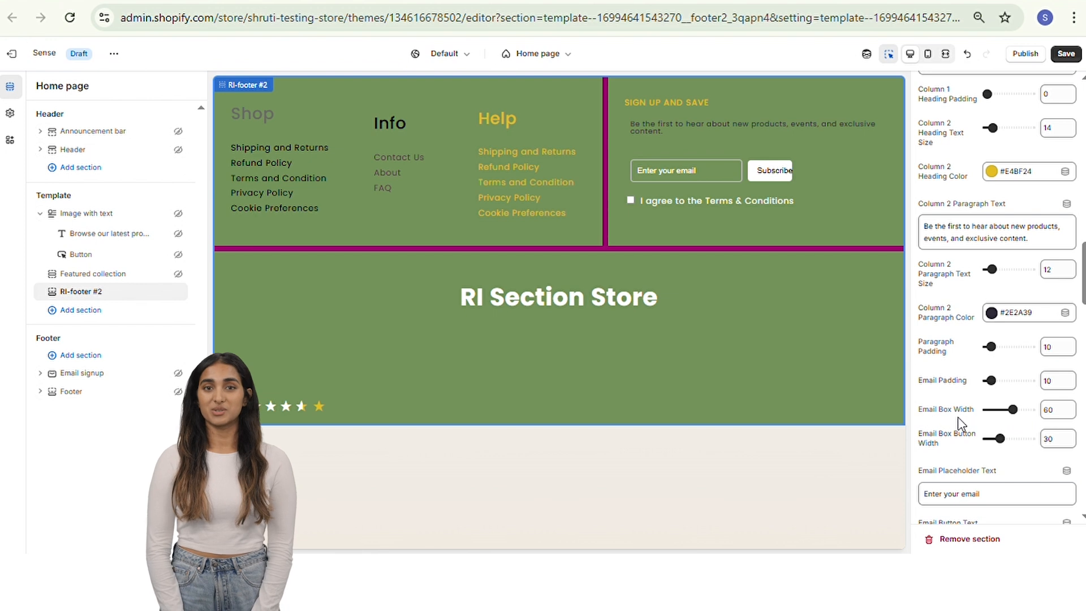
pyautogui.click(1067, 411)
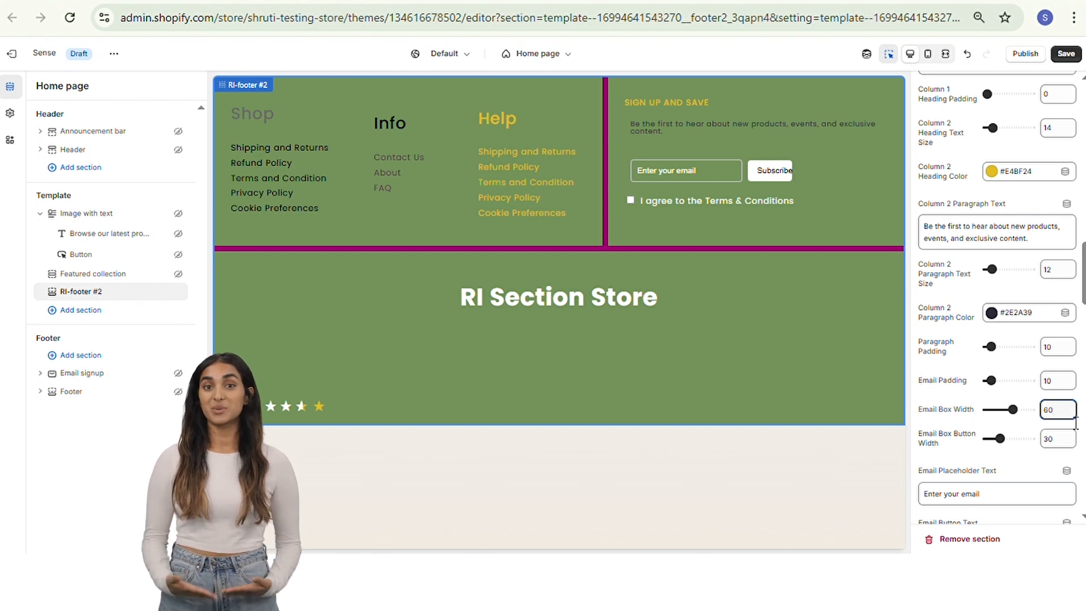
pyautogui.moveTo(1070, 423); pyautogui.dragTo(1041, 419)
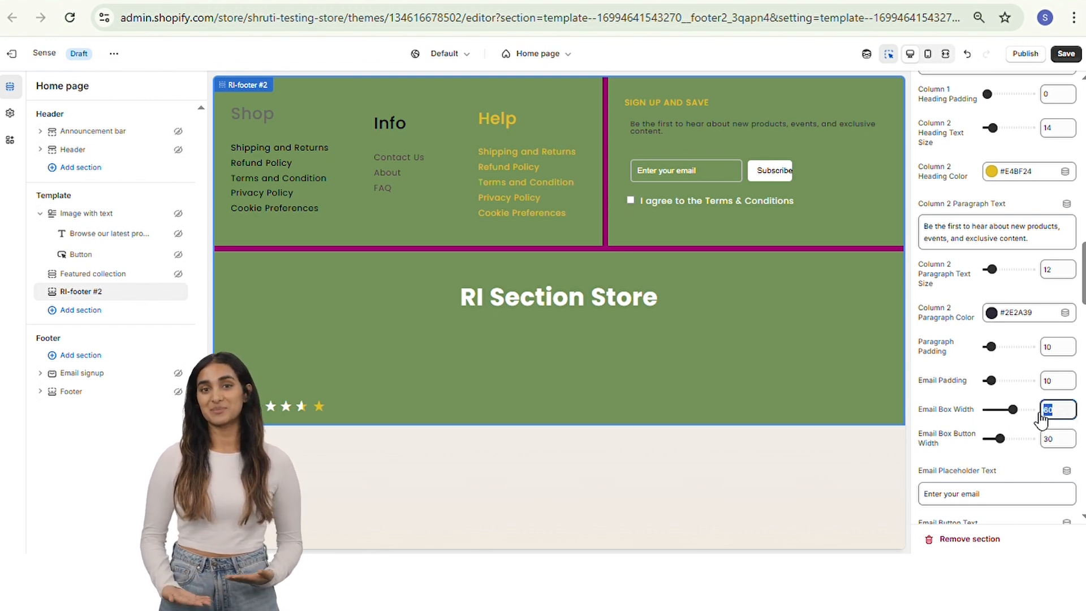
pyautogui.click(797, 494)
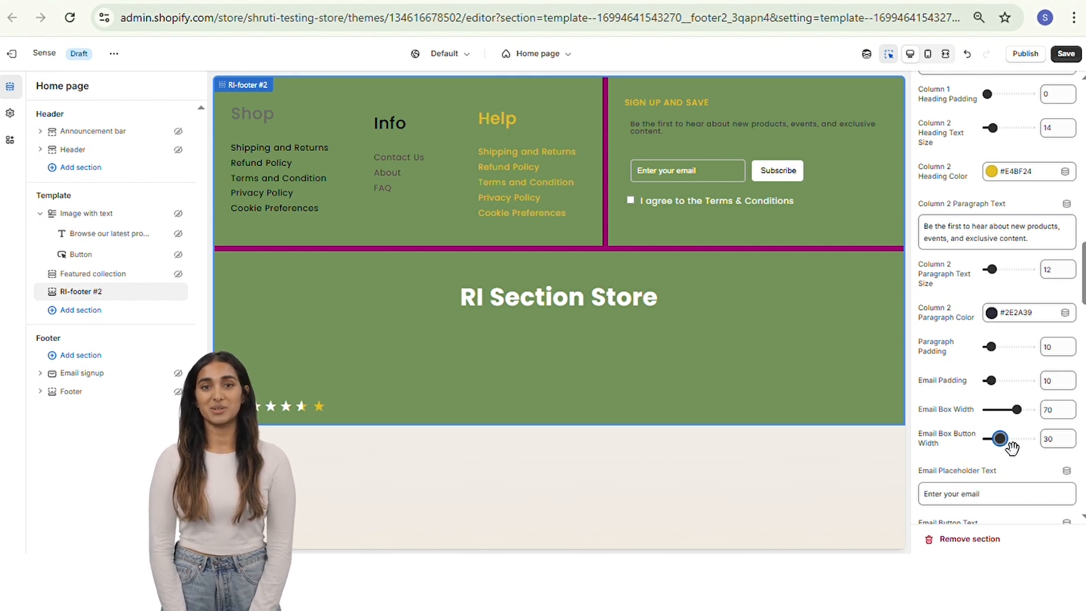
# - Set the Email Box Button Width to 42
pyautogui.moveTo(1012, 448); pyautogui.dragTo(1009, 451)
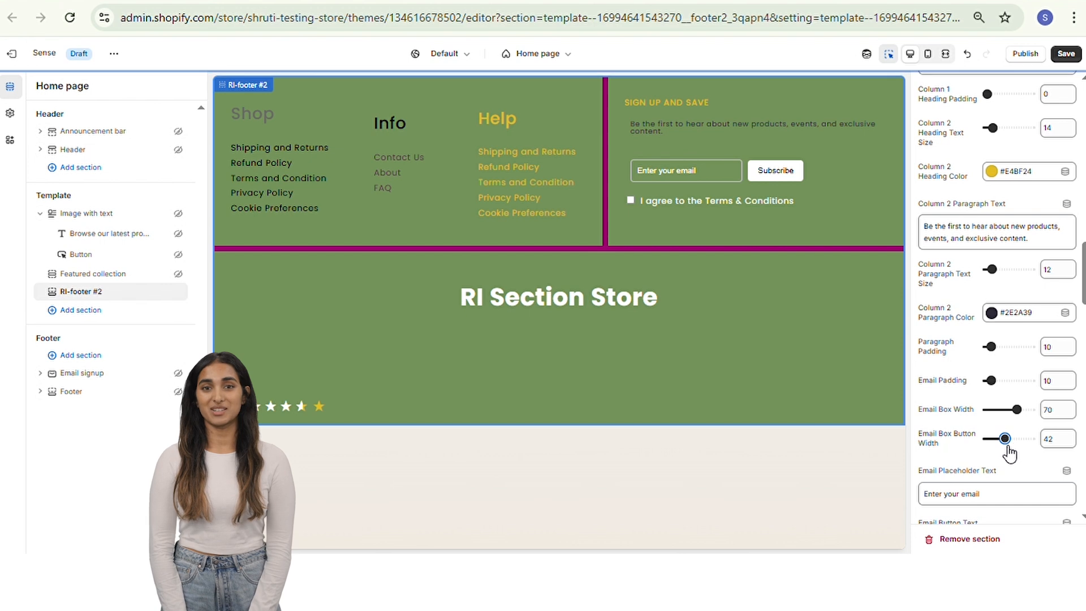
pyautogui.scroll(-2, 932, 421)
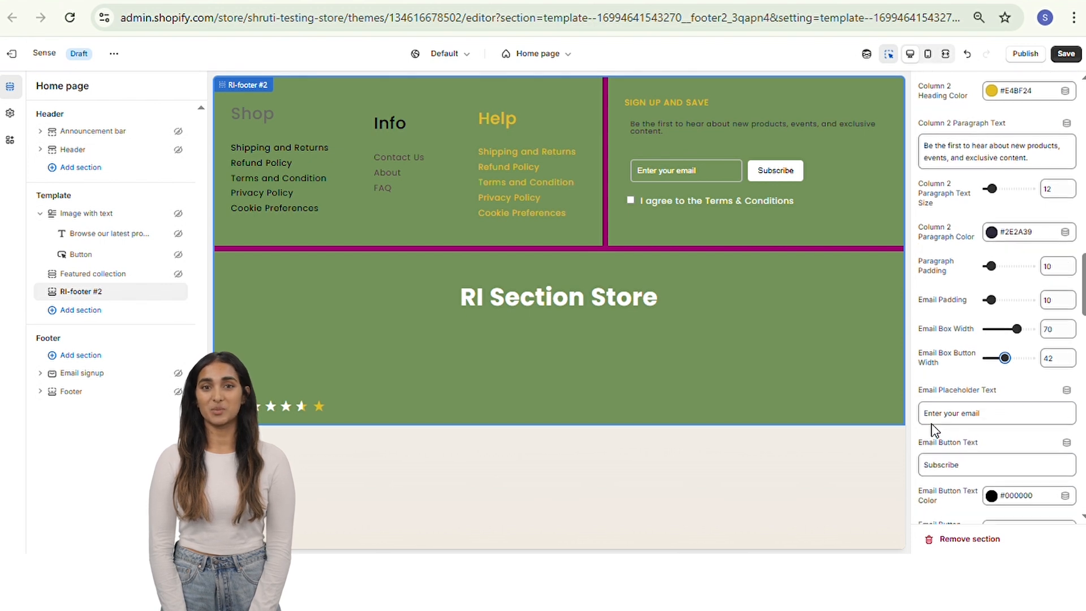
pyautogui.click(1008, 419)
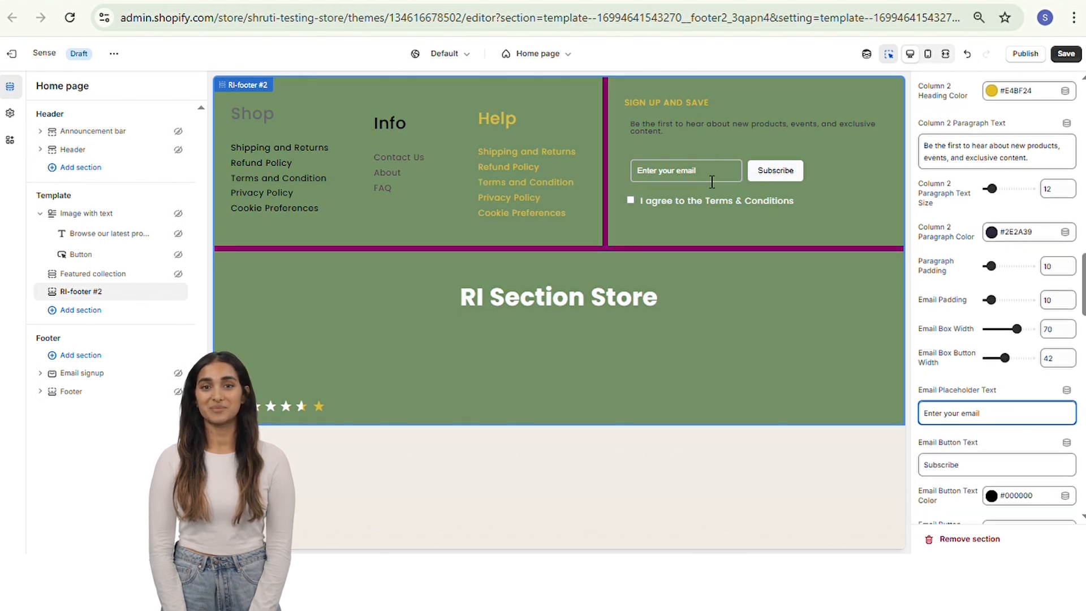
pyautogui.click(708, 181)
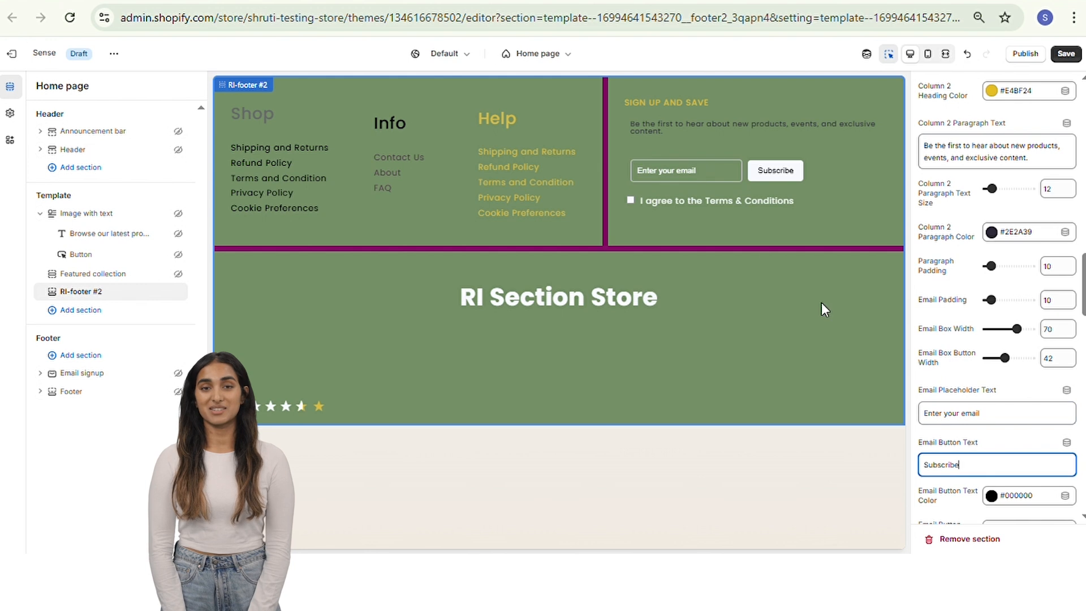
pyautogui.click(1004, 421)
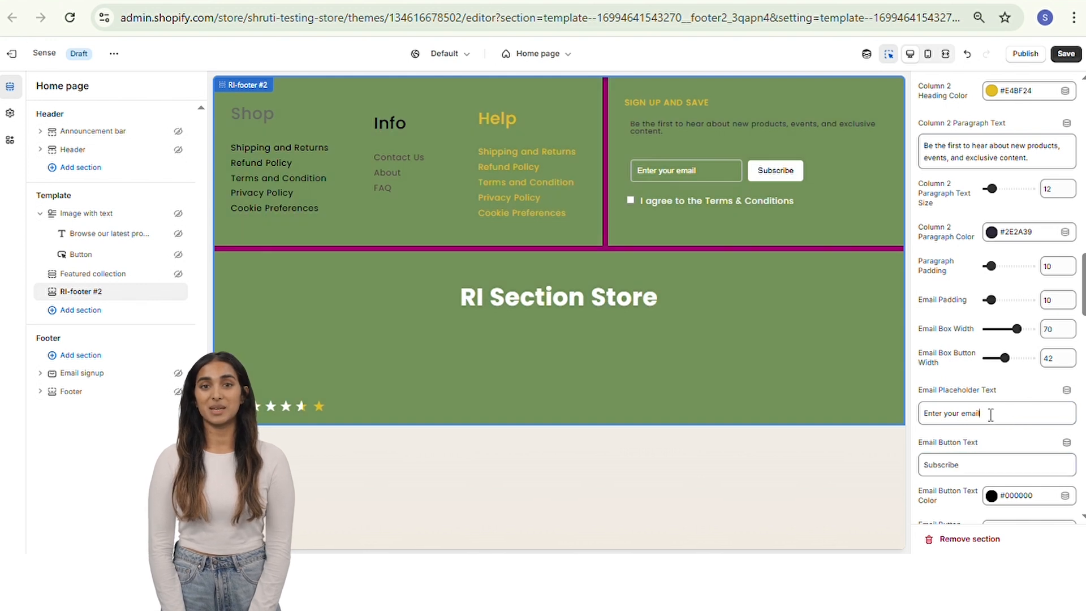
pyautogui.scroll(-4, 1007, 423)
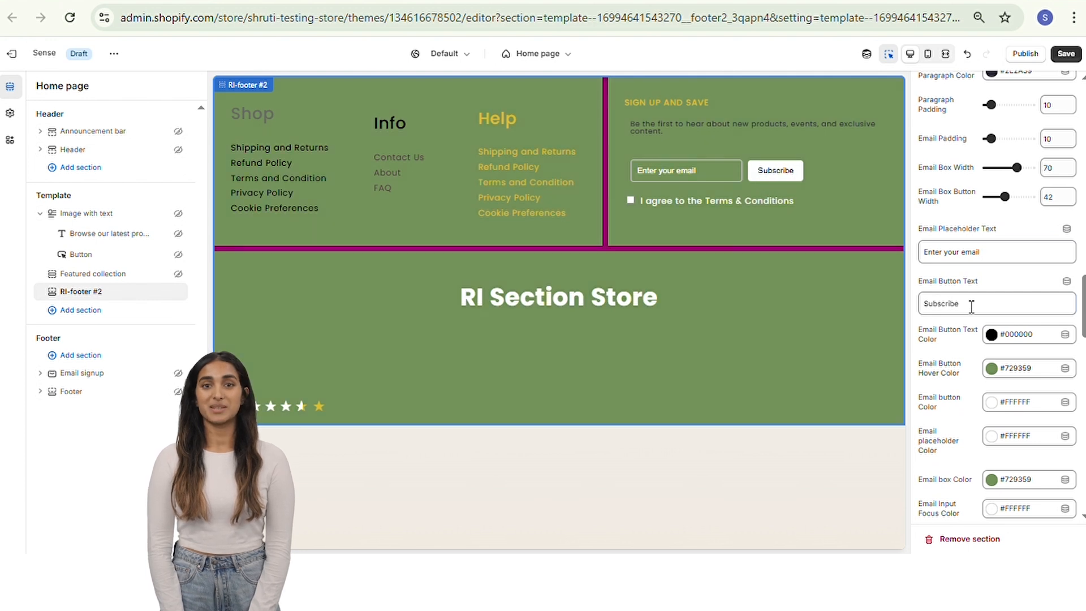
pyautogui.moveTo(967, 309); pyautogui.dragTo(906, 297)
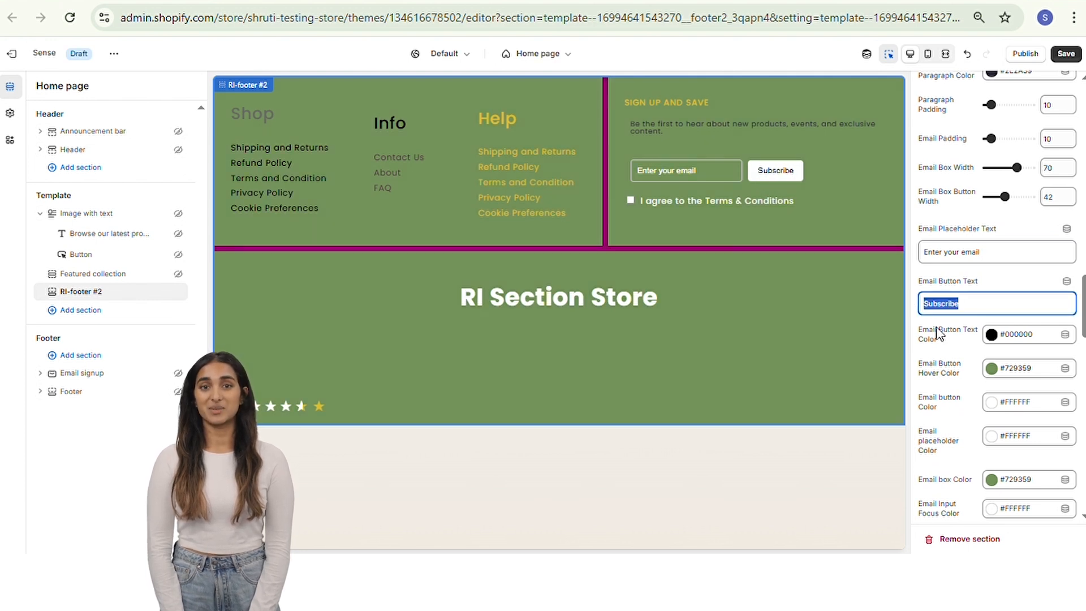
# - Set the Email Button Text Color to #729359, and try #FDFBF7 for the Email Button Hover Color before settling on #9B046F
pyautogui.click(933, 350)
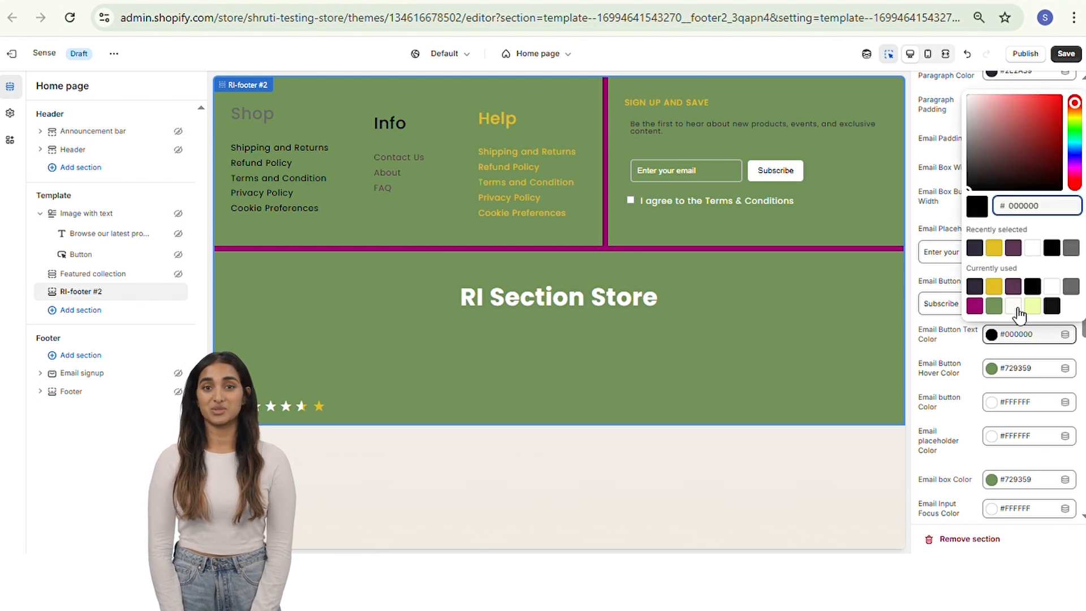
pyautogui.click(994, 306)
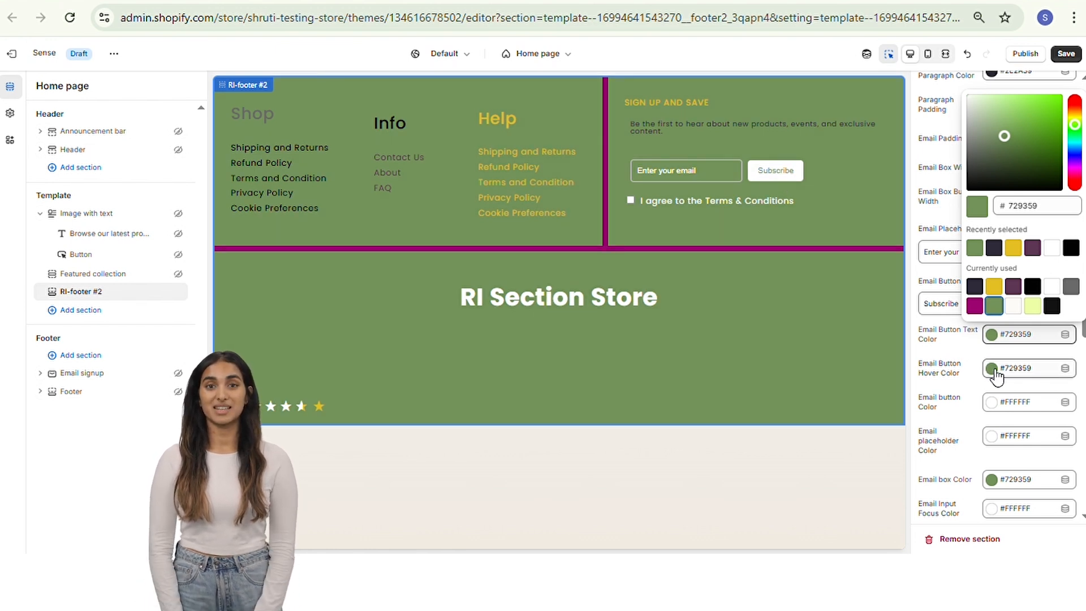
pyautogui.click(992, 368)
pyautogui.click(1012, 339)
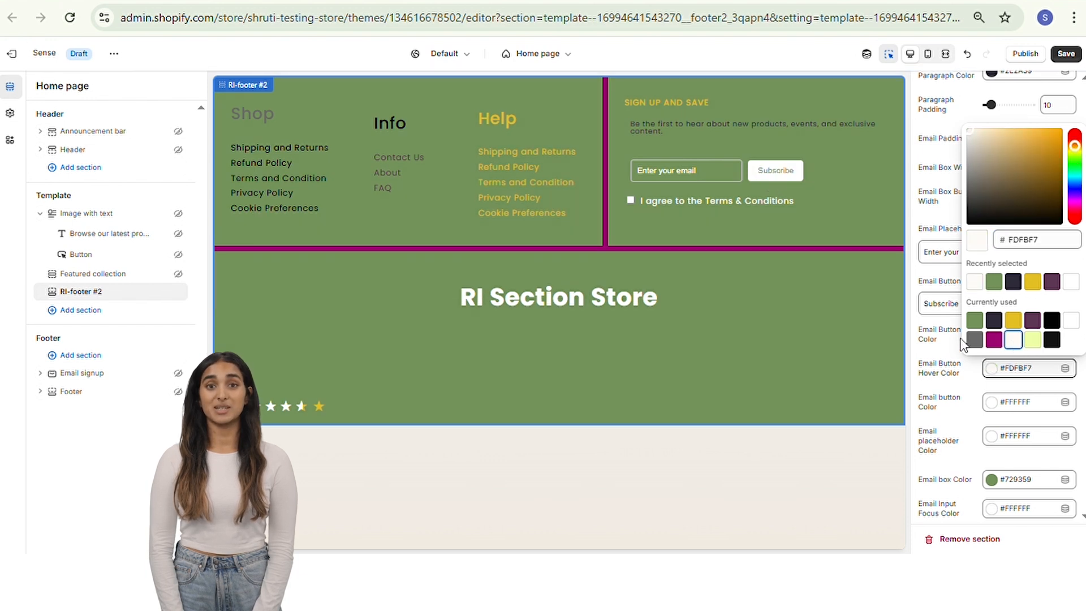
pyautogui.click(993, 339)
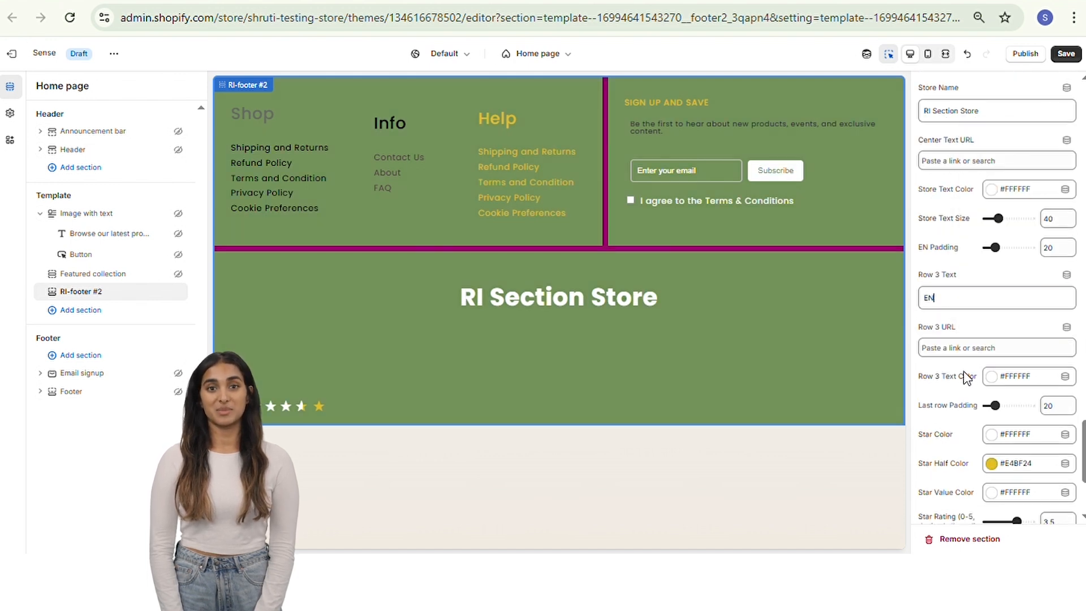
# - Set the Terms & Conditions Padding to 10
pyautogui.click(997, 297)
pyautogui.moveTo(1084, 453); pyautogui.dragTo(1081, 356)
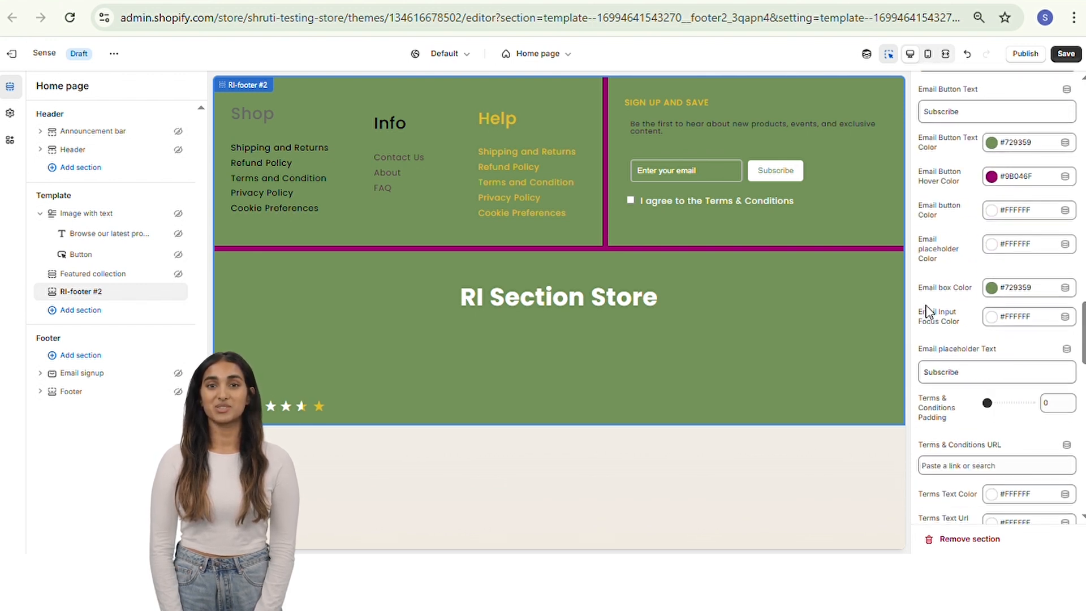
pyautogui.scroll(-4, 927, 311)
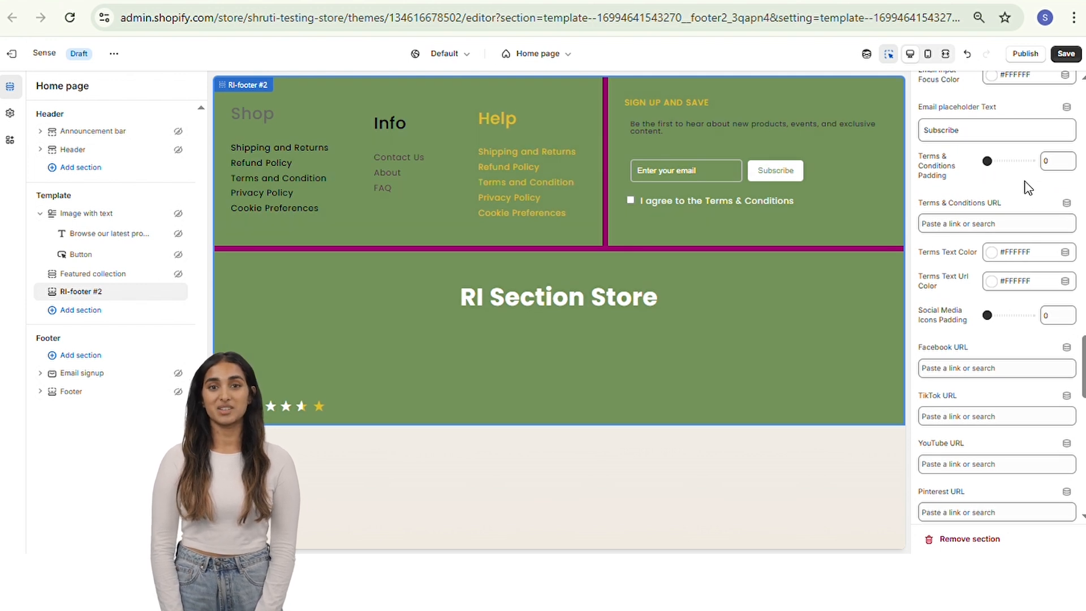
pyautogui.click(1063, 173)
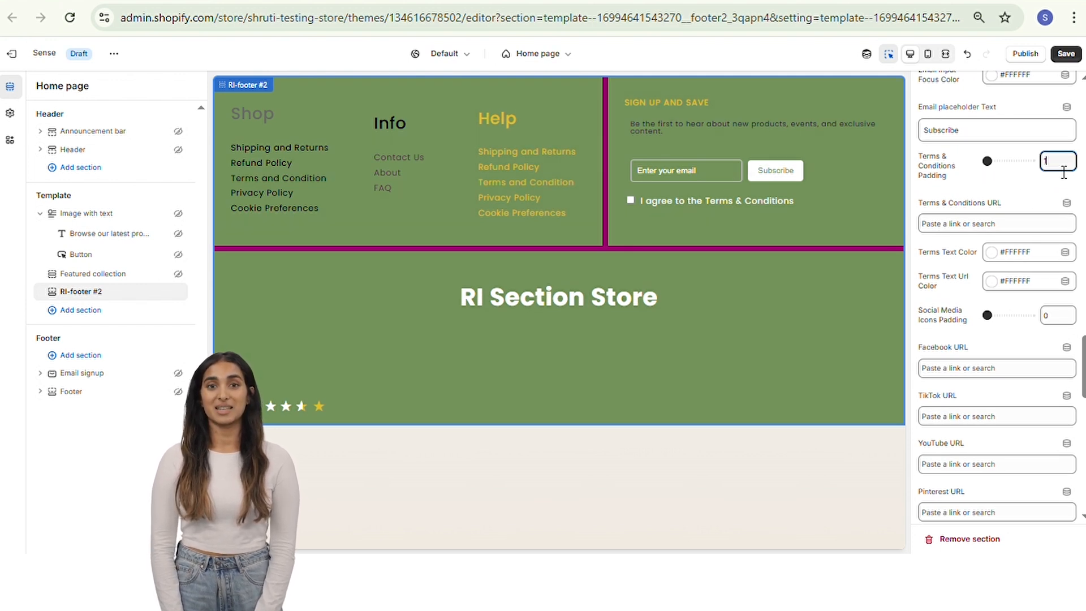
pyautogui.click(1032, 192)
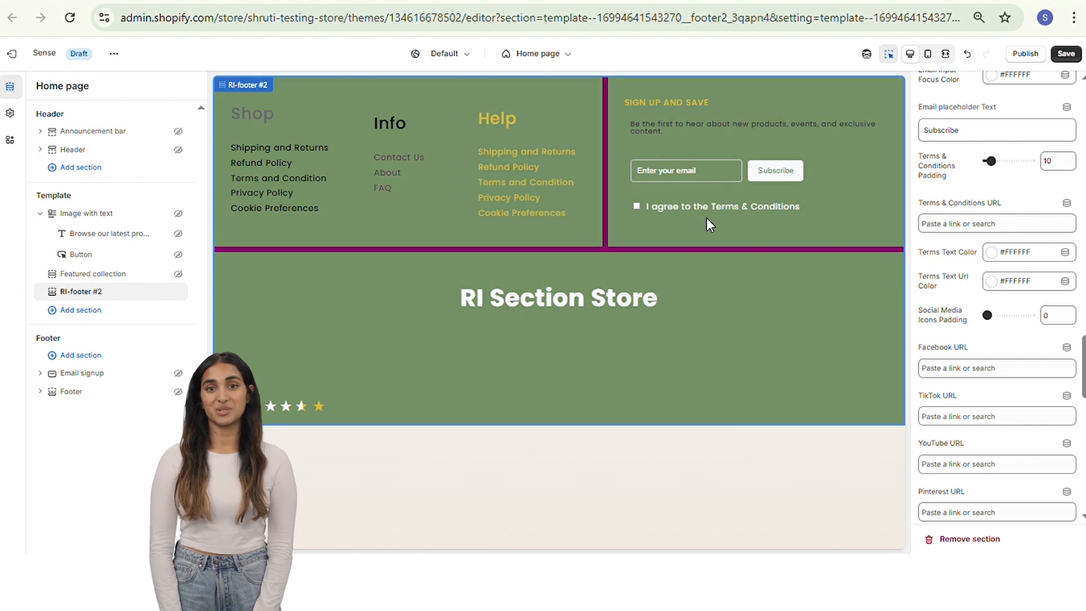
pyautogui.click(1028, 236)
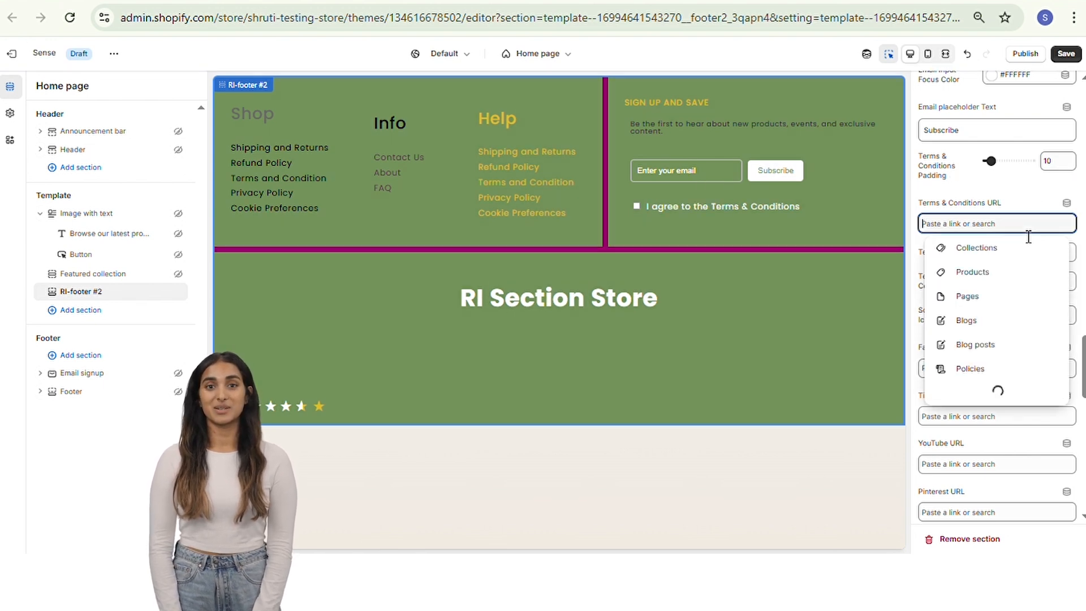
pyautogui.click(851, 304)
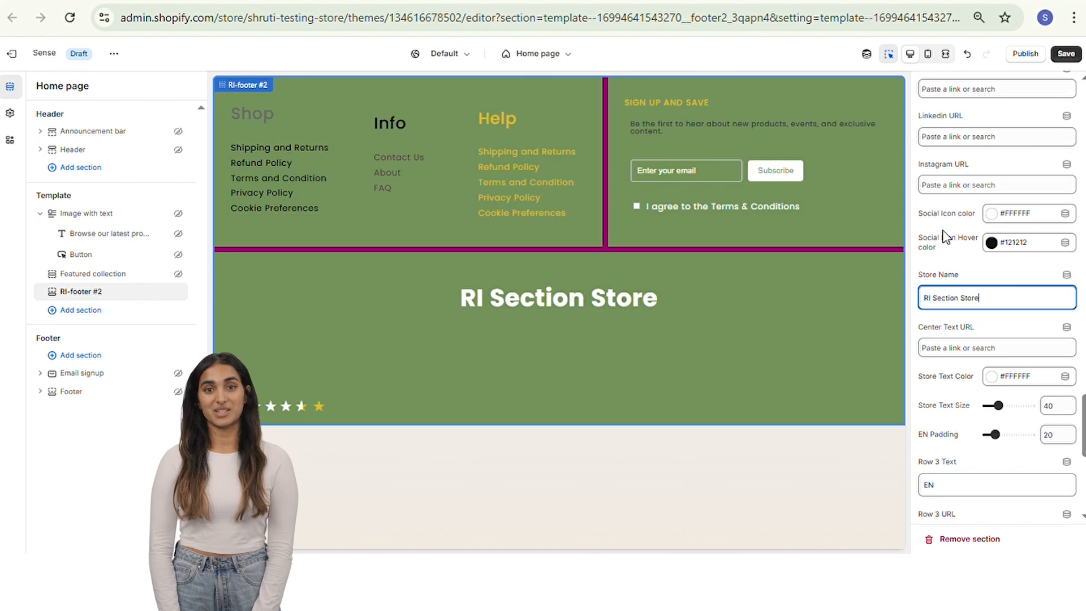
# - Set the Terms Text Color to #2E2A39 using the dark swatch already used in the theme
pyautogui.scroll(10, 996, 306)
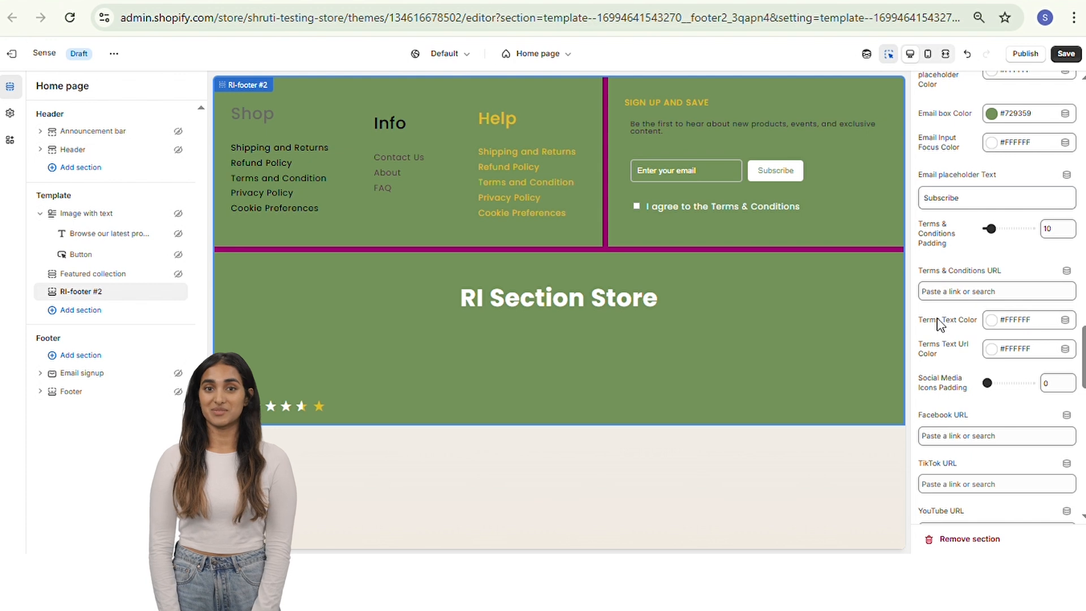
pyautogui.click(1001, 322)
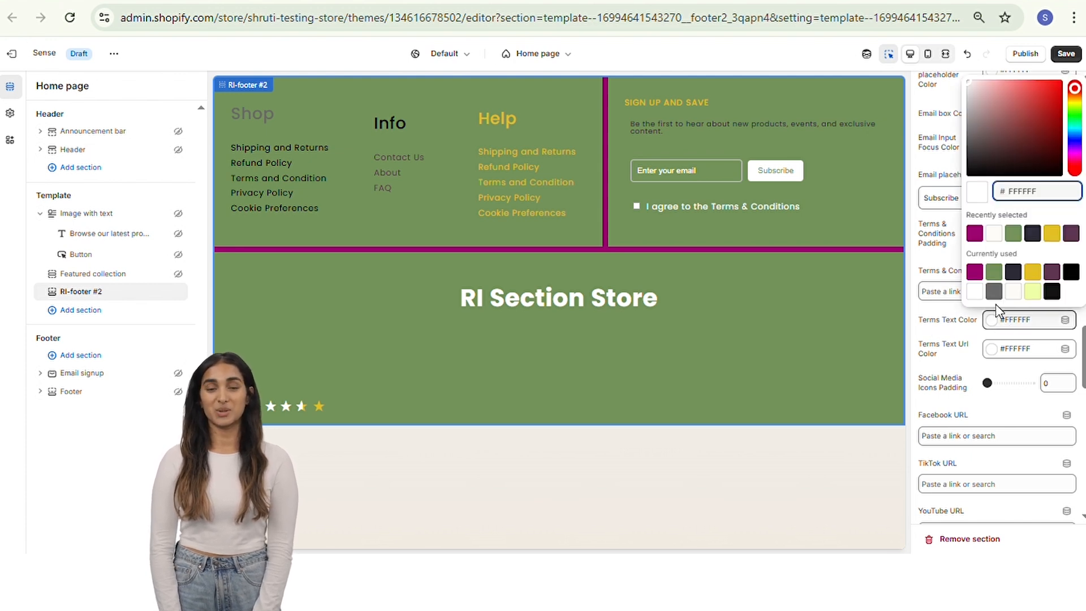
pyautogui.click(1013, 272)
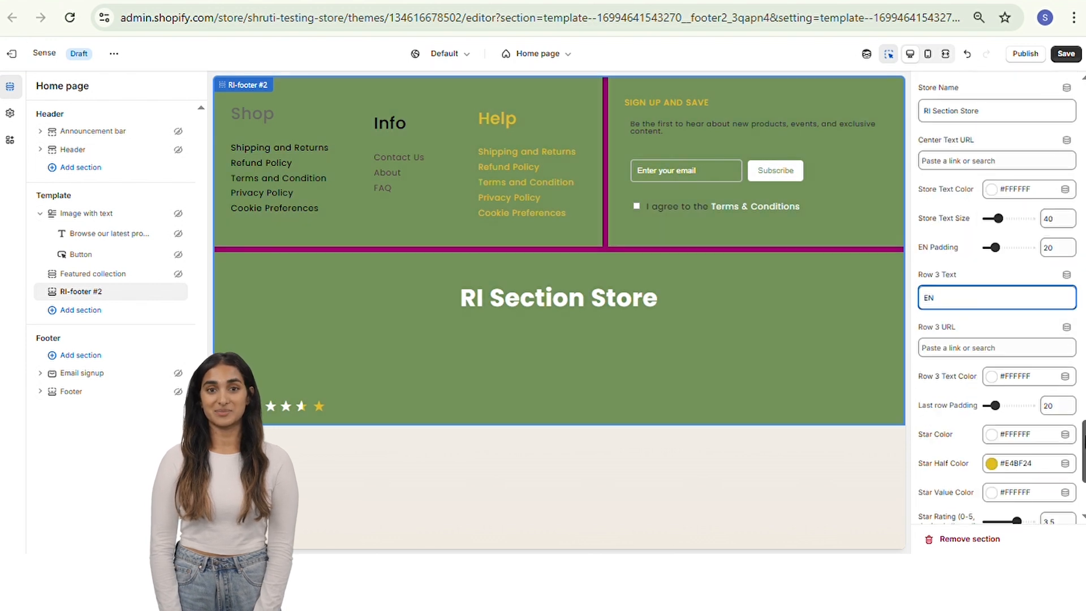
# - Set the Terms Text Url Color to the magenta #9B046F
pyautogui.scroll(7, 997, 300)
pyautogui.scroll(6, 996, 299)
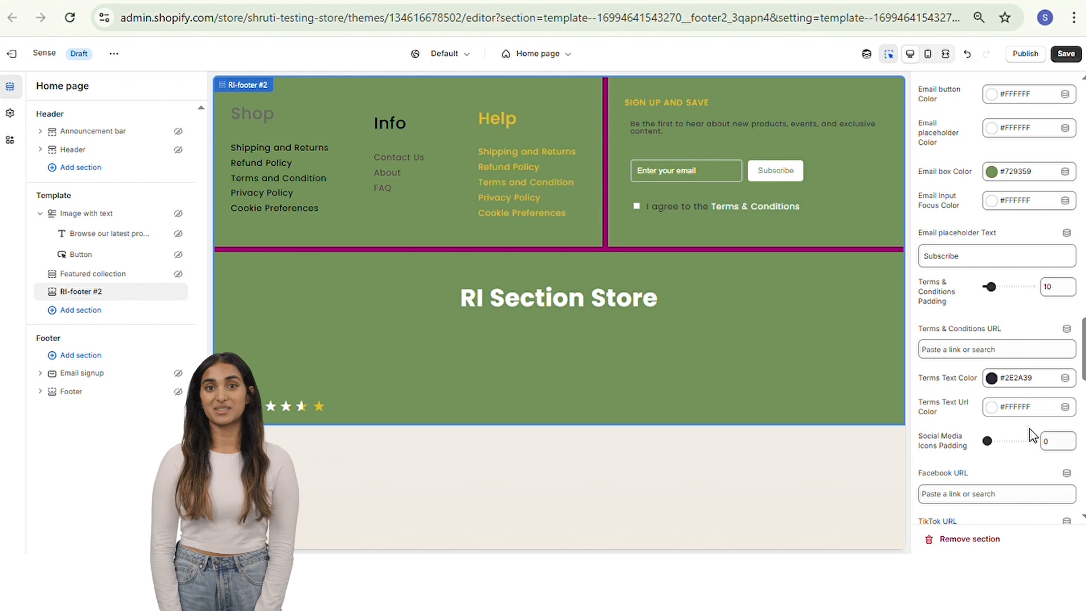
pyautogui.click(1012, 408)
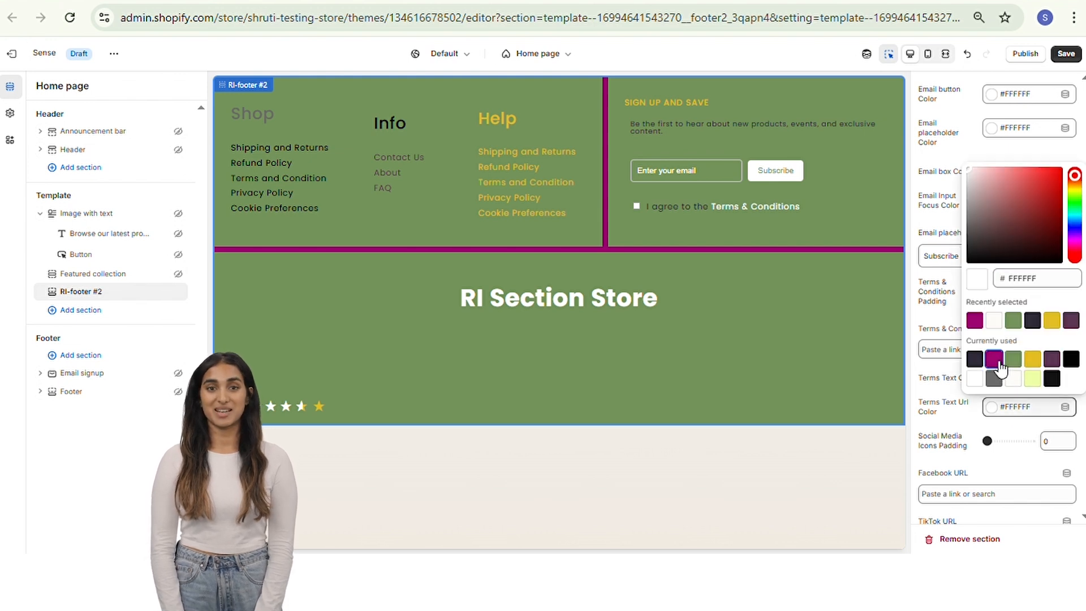
pyautogui.click(999, 366)
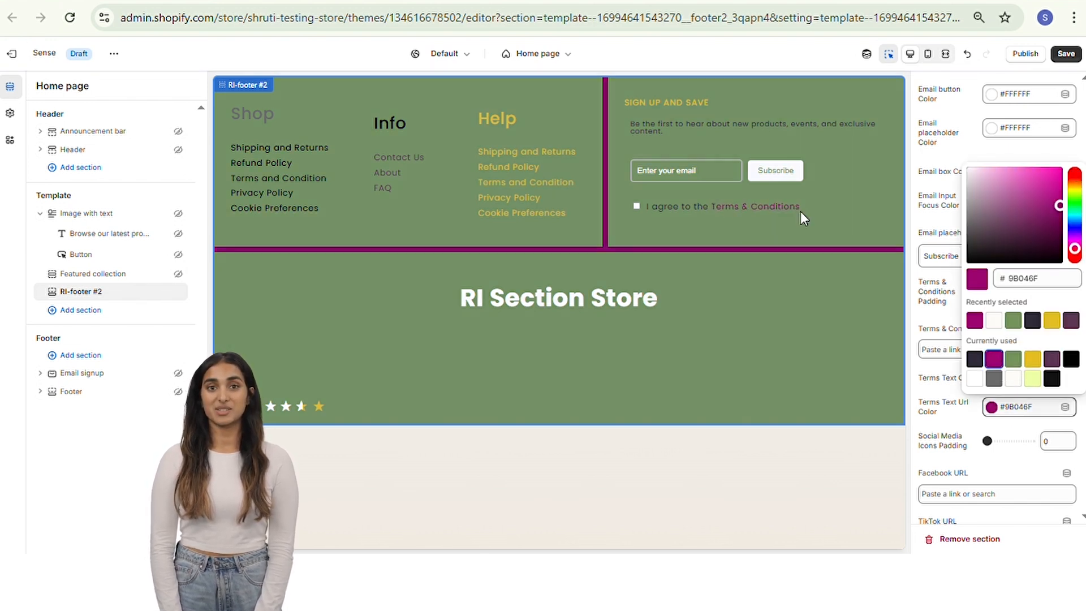
pyautogui.click(960, 427)
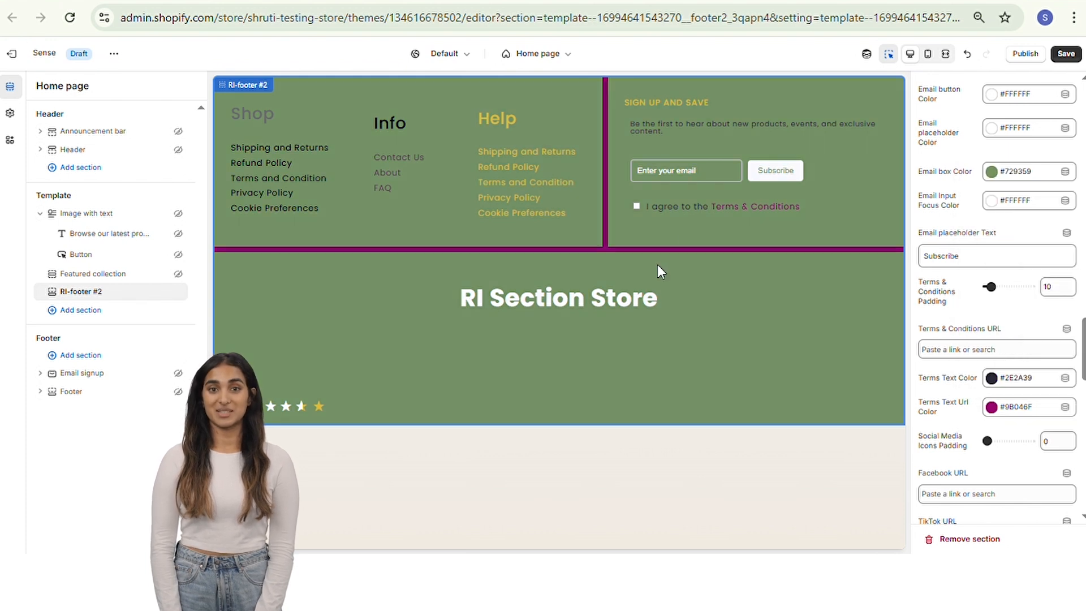
pyautogui.scroll(-2, 952, 463)
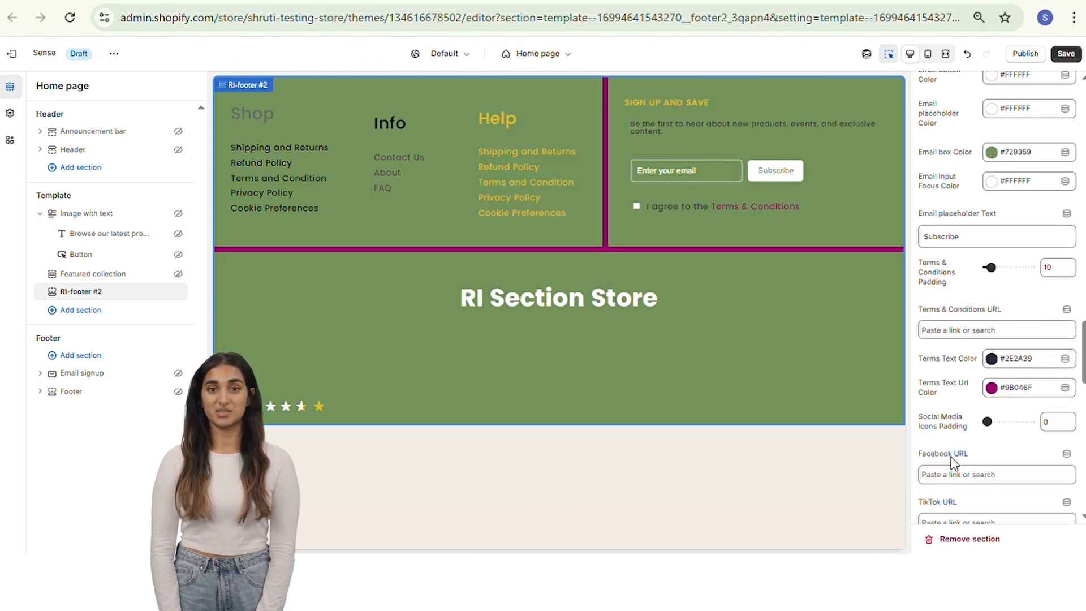
pyautogui.scroll(-1, 995, 305)
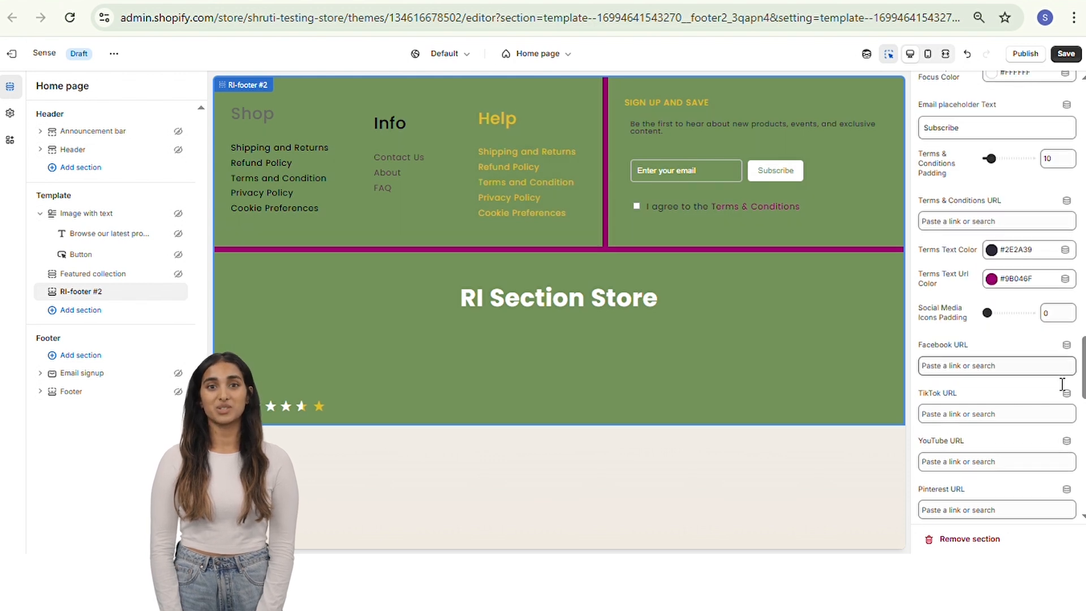
pyautogui.click(973, 367)
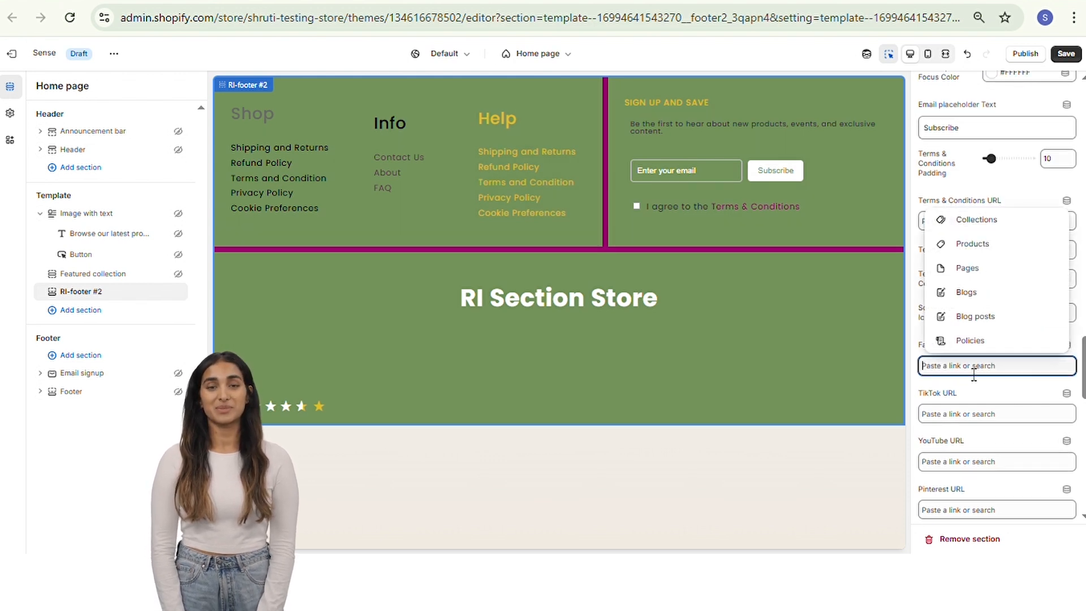
pyautogui.write('#')
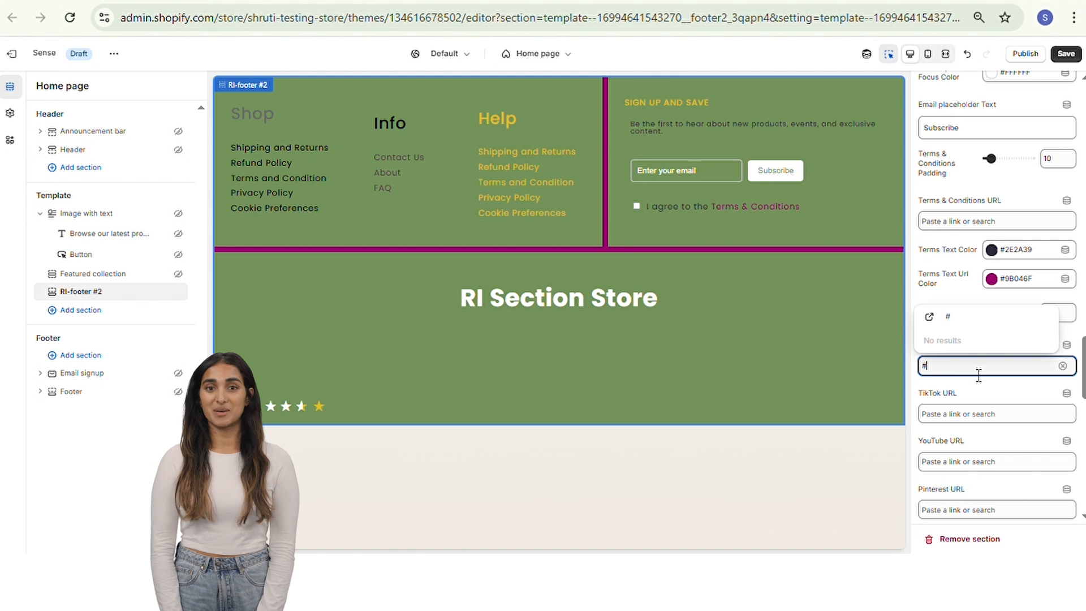
pyautogui.press('BackSpace')
pyautogui.write('htt')
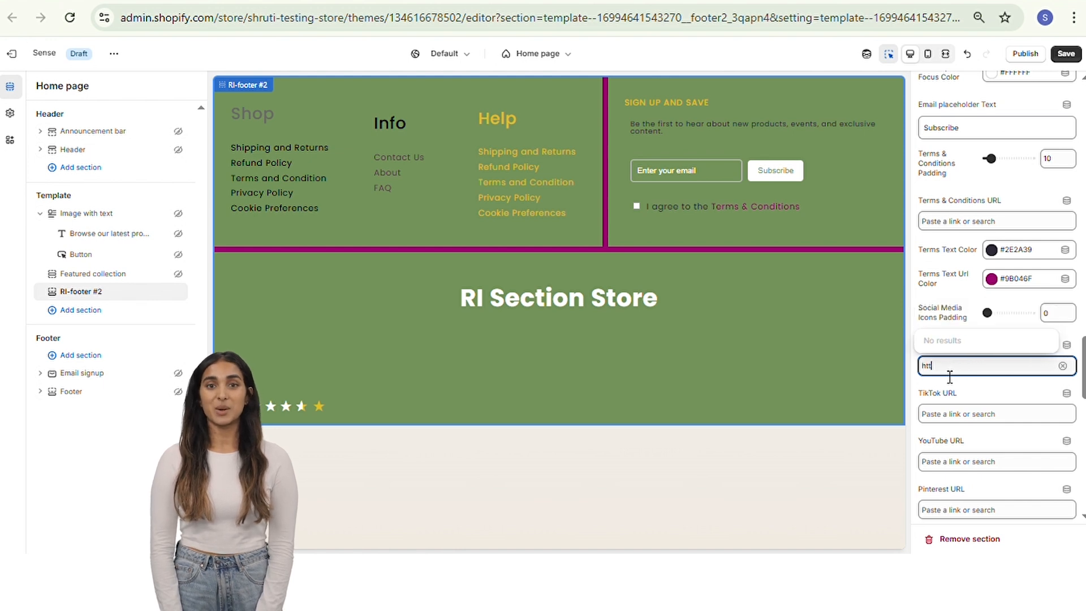
pyautogui.write('ps')
pyautogui.write(':')
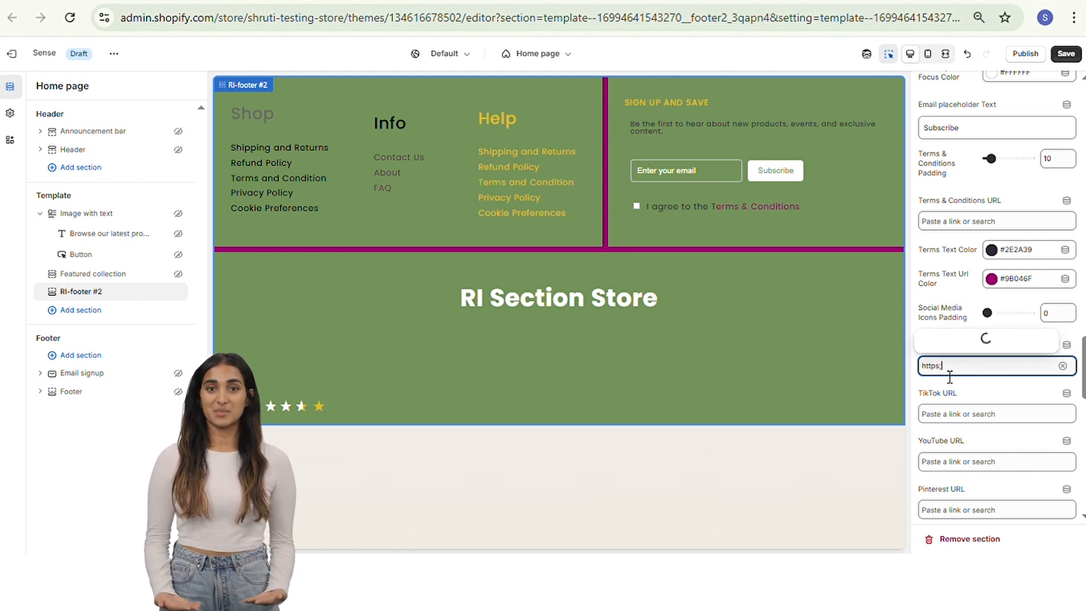
pyautogui.write('//')
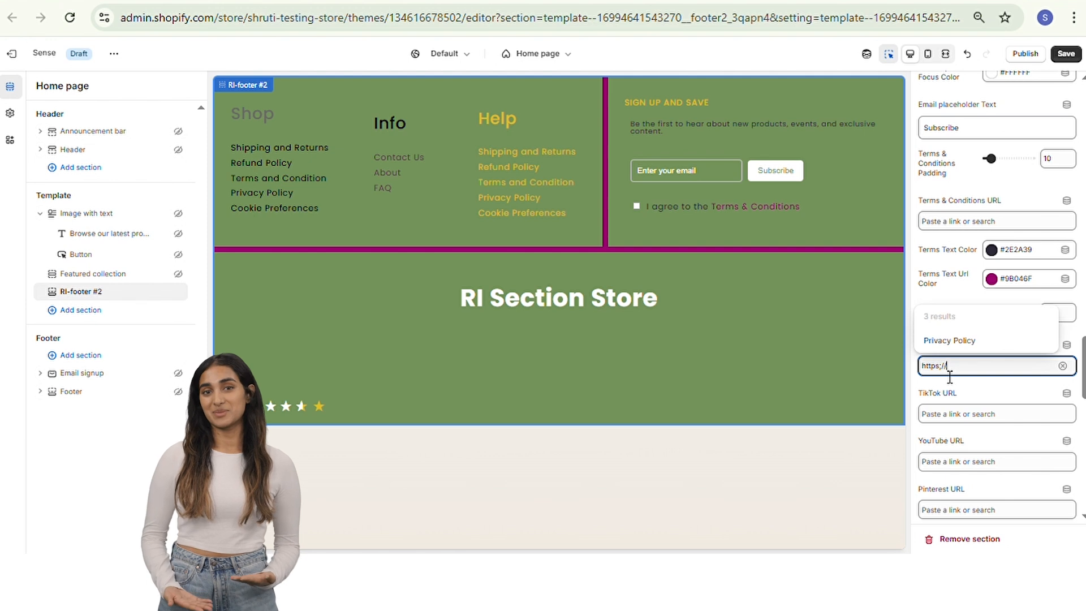
pyautogui.write('fa')
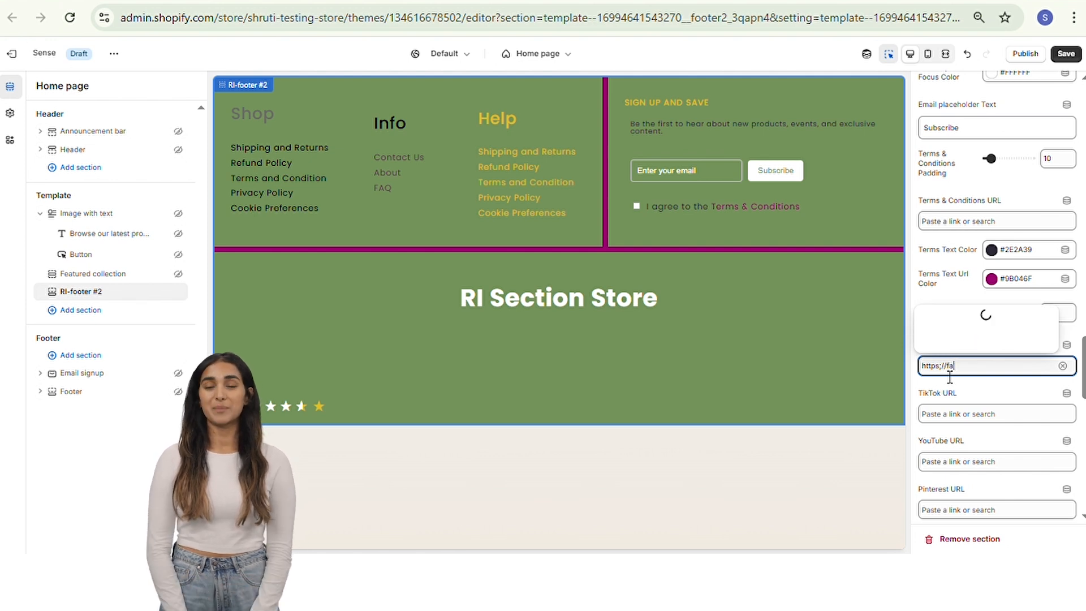
pyautogui.write('cebook.')
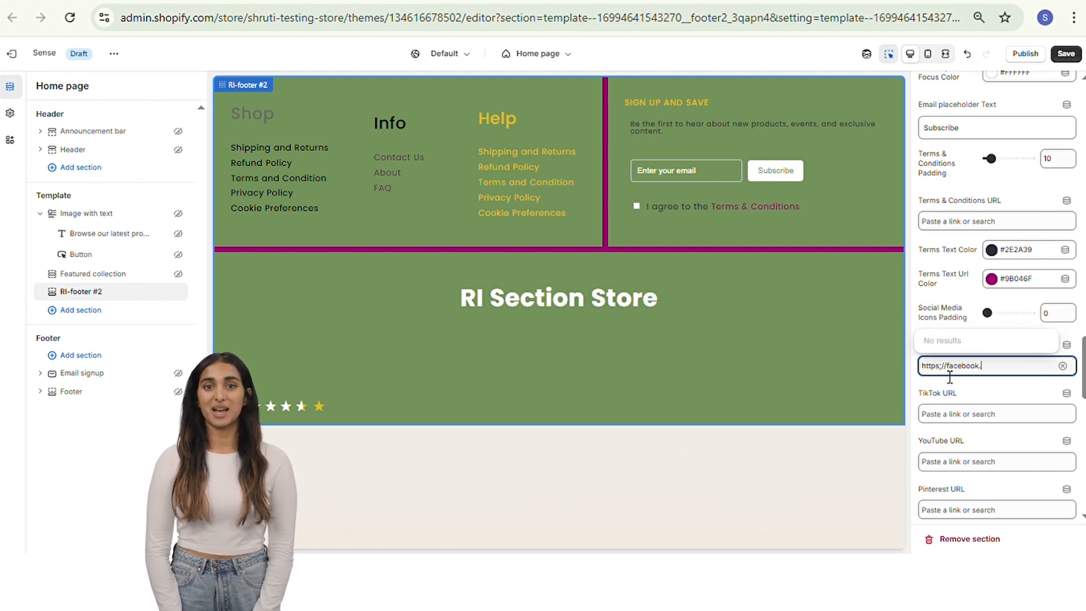
pyautogui.write('com')
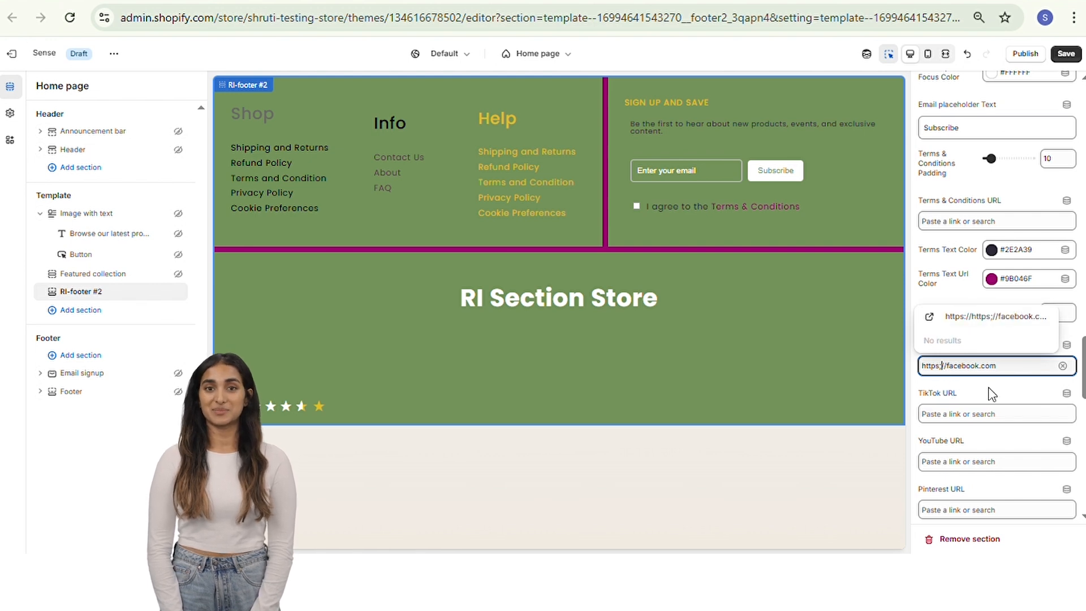
pyautogui.press('BackSpace')
pyautogui.write(';')
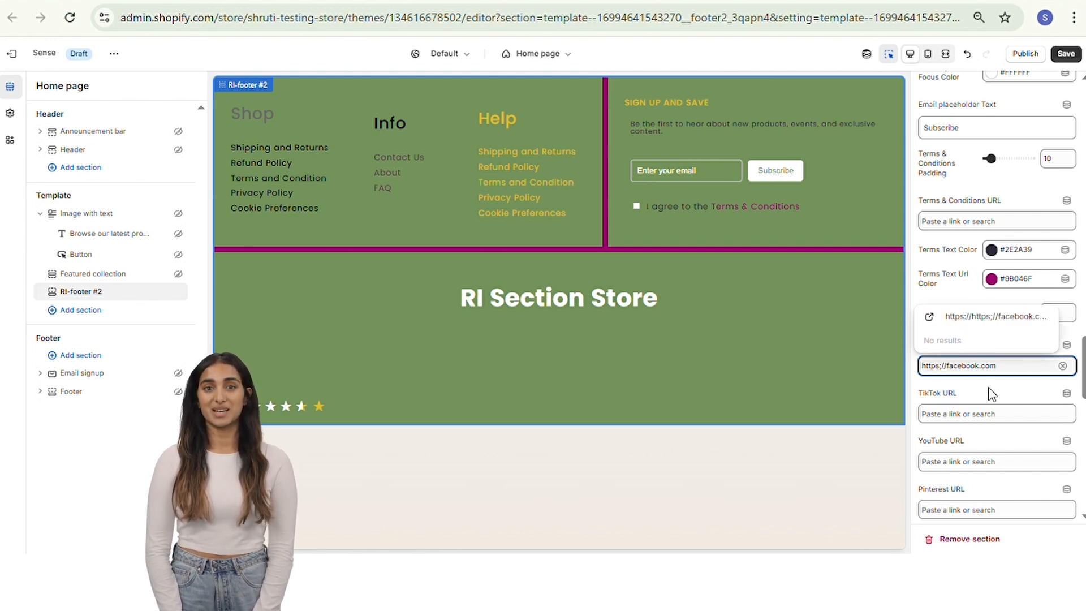
pyautogui.click(990, 316)
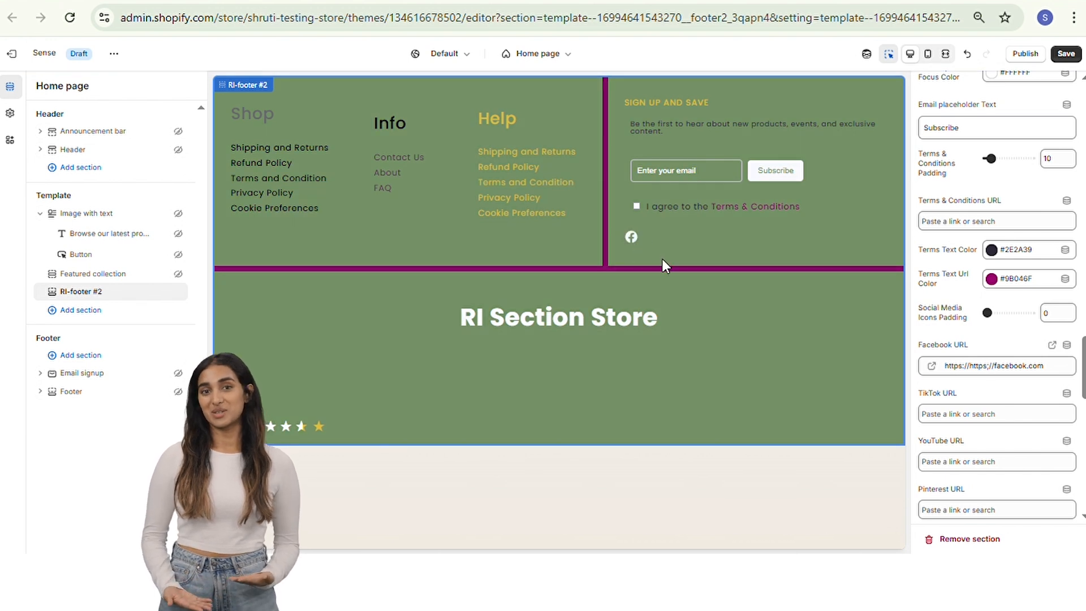
pyautogui.click(979, 415)
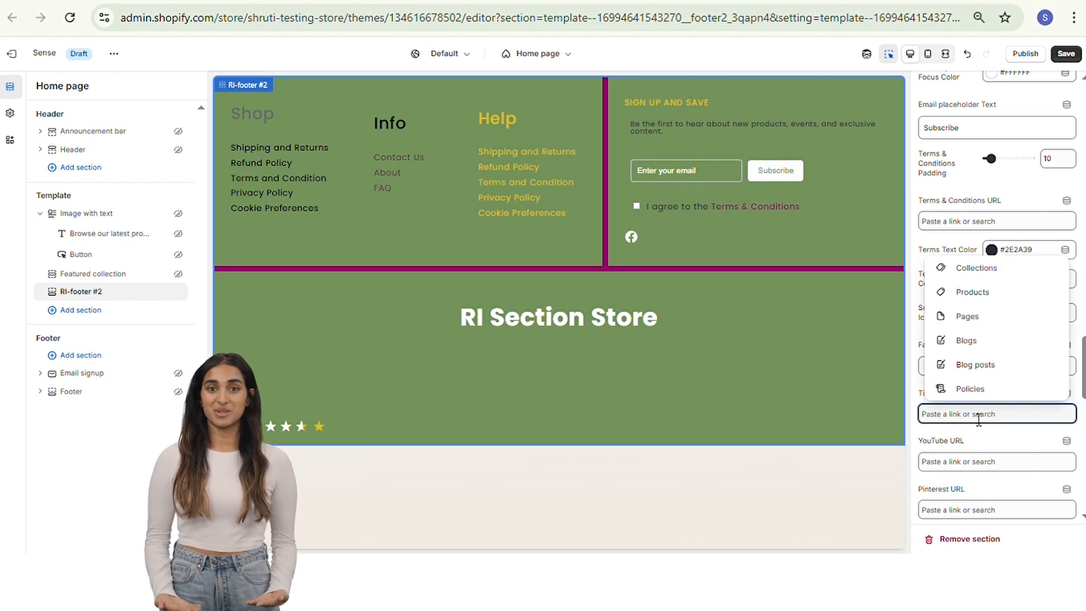
pyautogui.write('htt')
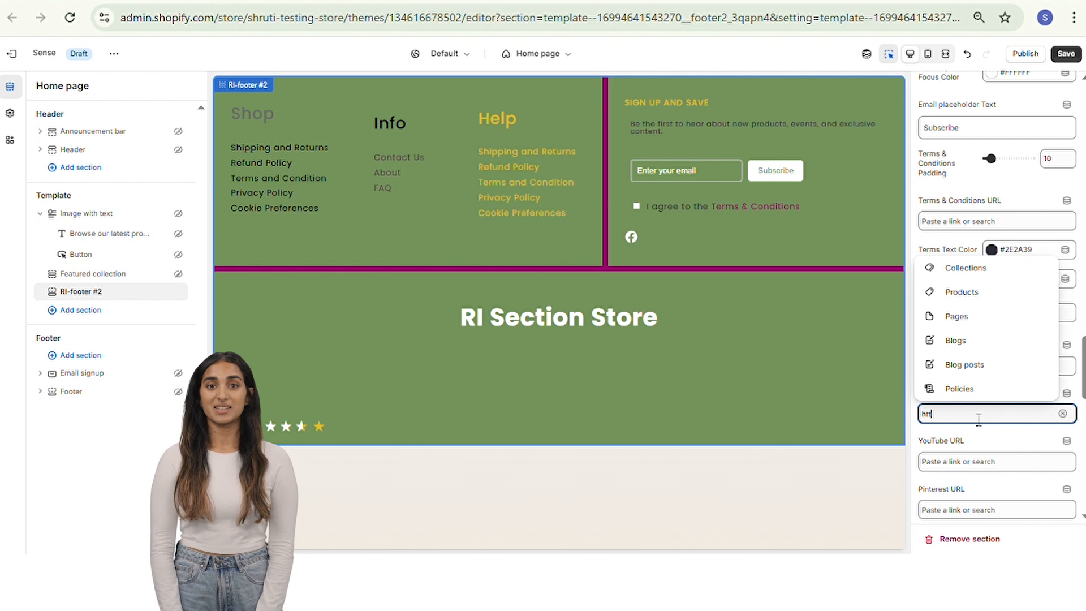
pyautogui.write('ps://')
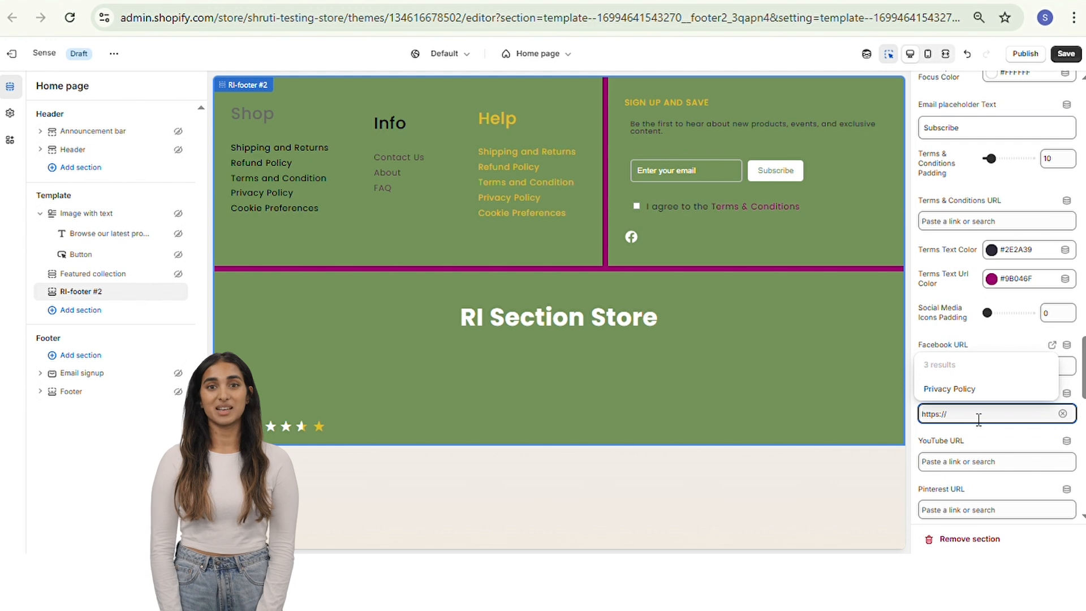
pyautogui.write('tw')
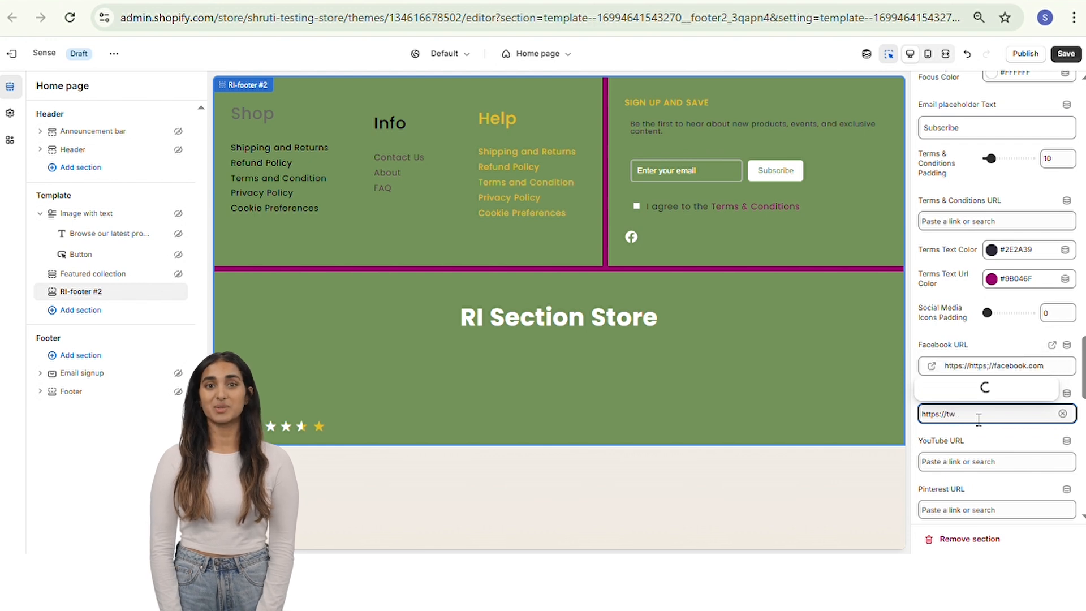
pyautogui.write('itte')
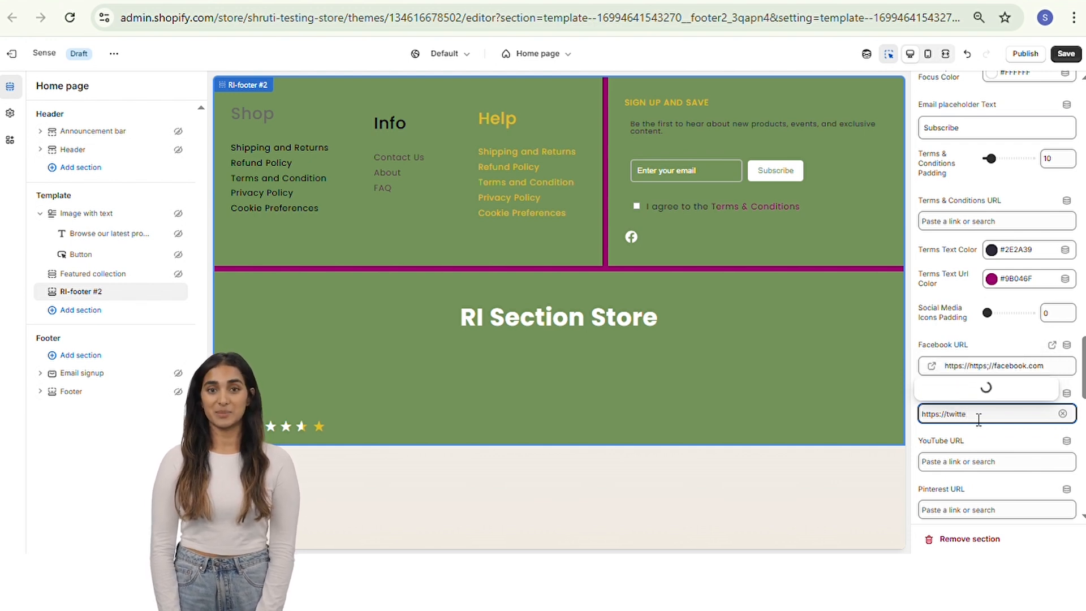
pyautogui.write('r.co')
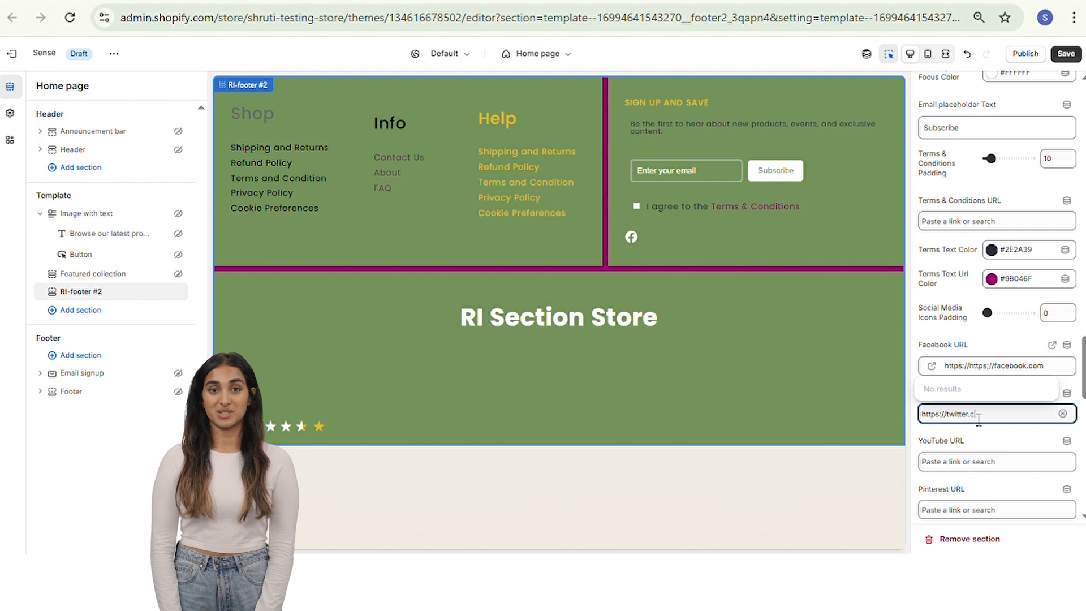
pyautogui.write('m')
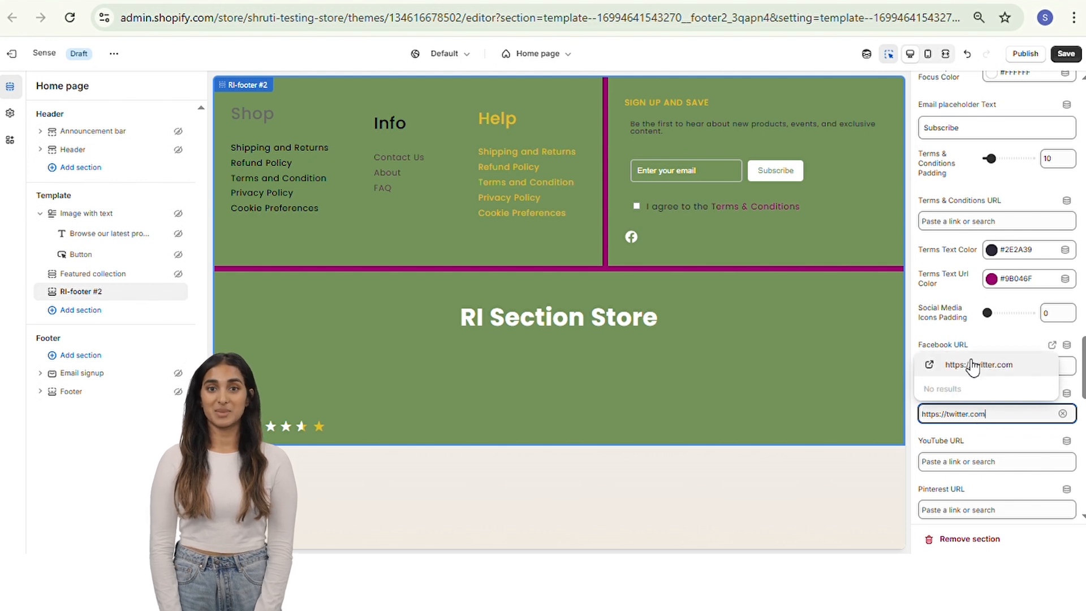
pyautogui.click(978, 364)
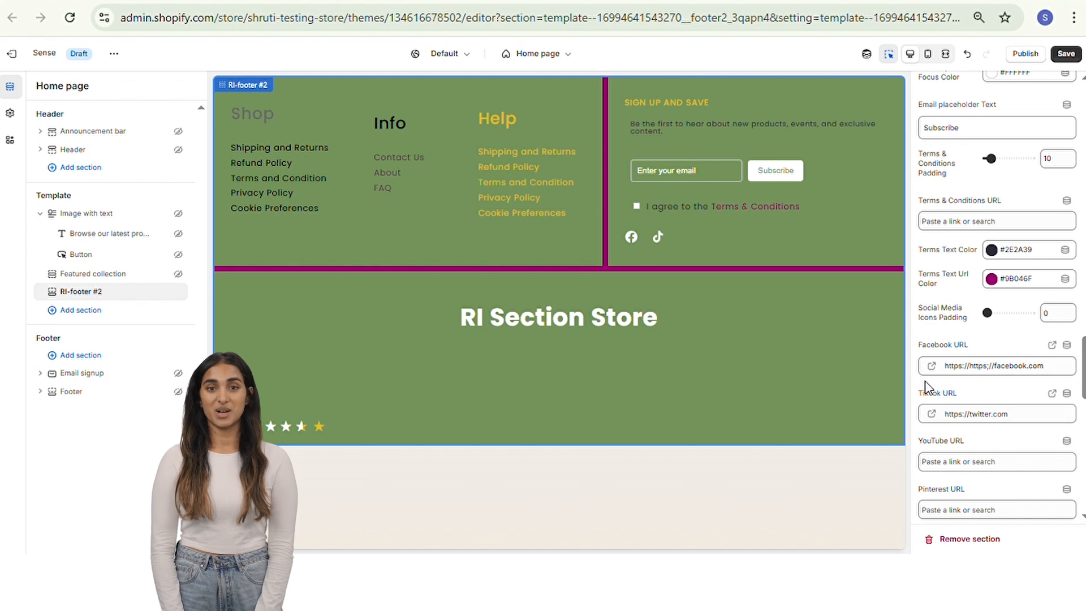
# - Set the Social Media Icons Padding to 8
pyautogui.moveTo(922, 345); pyautogui.dragTo(959, 349)
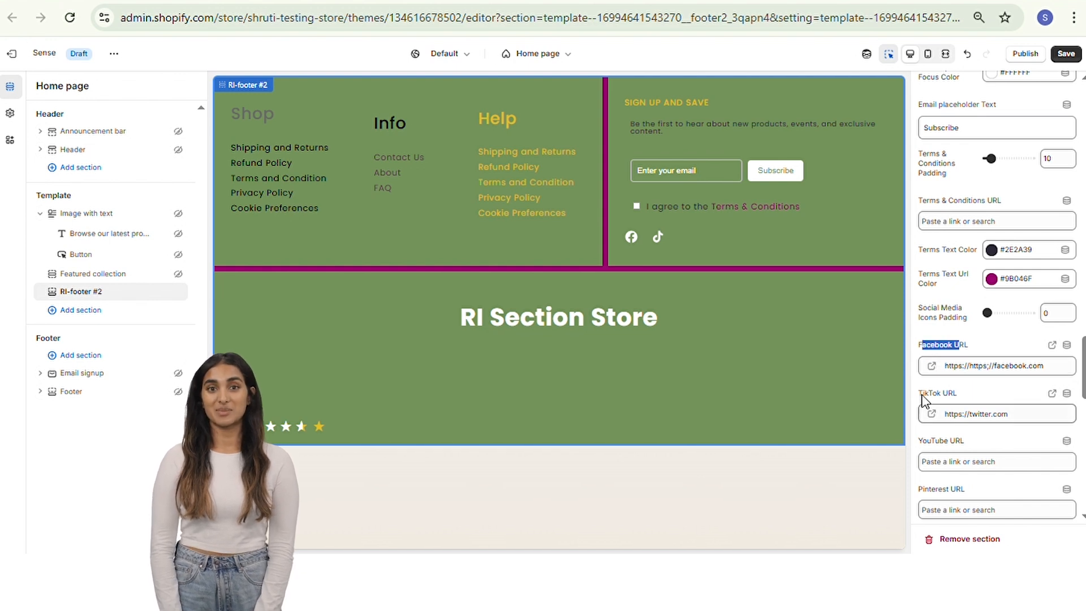
pyautogui.moveTo(923, 395); pyautogui.dragTo(954, 400)
pyautogui.scroll(-2, 937, 403)
pyautogui.scroll(-3, 930, 421)
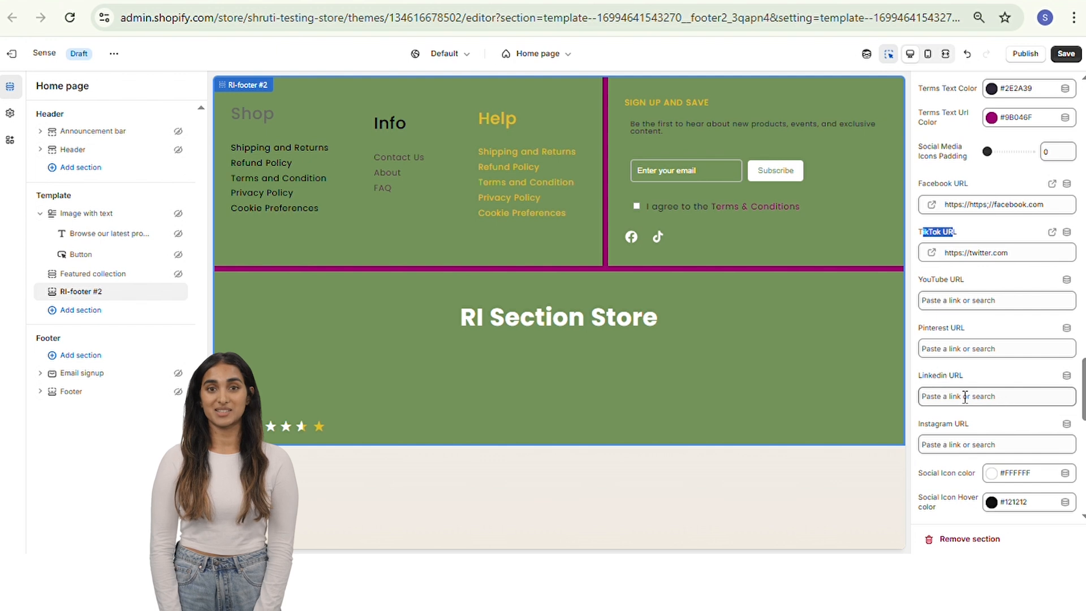
pyautogui.scroll(3, 987, 407)
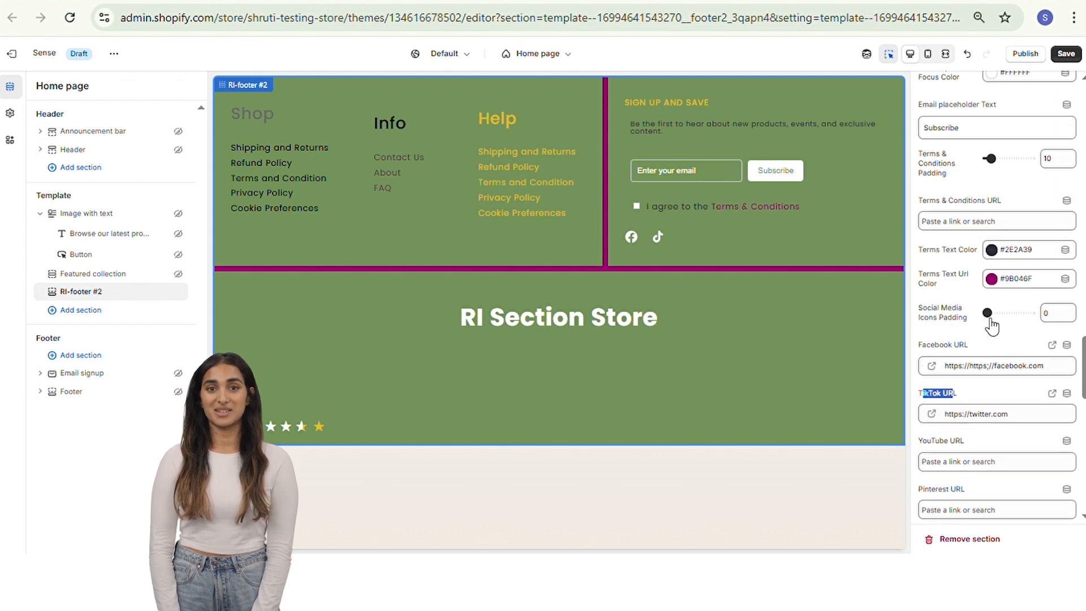
pyautogui.click(992, 314)
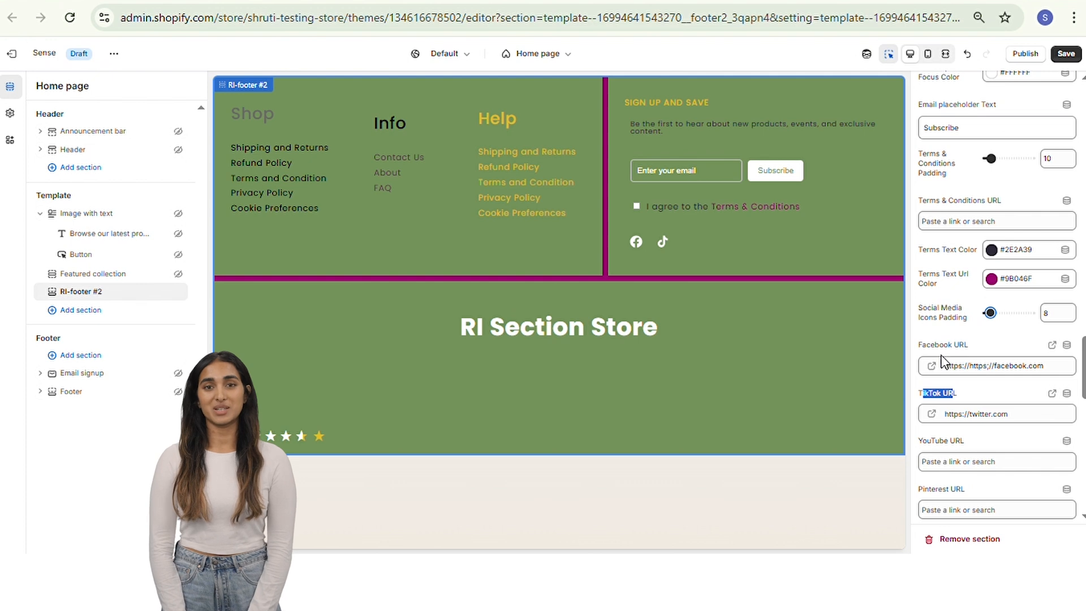
# - Set the Social Icon color to the gray #6A6A6A and the Social Icon Hover color to #FFFFFF
pyautogui.scroll(-5, 941, 361)
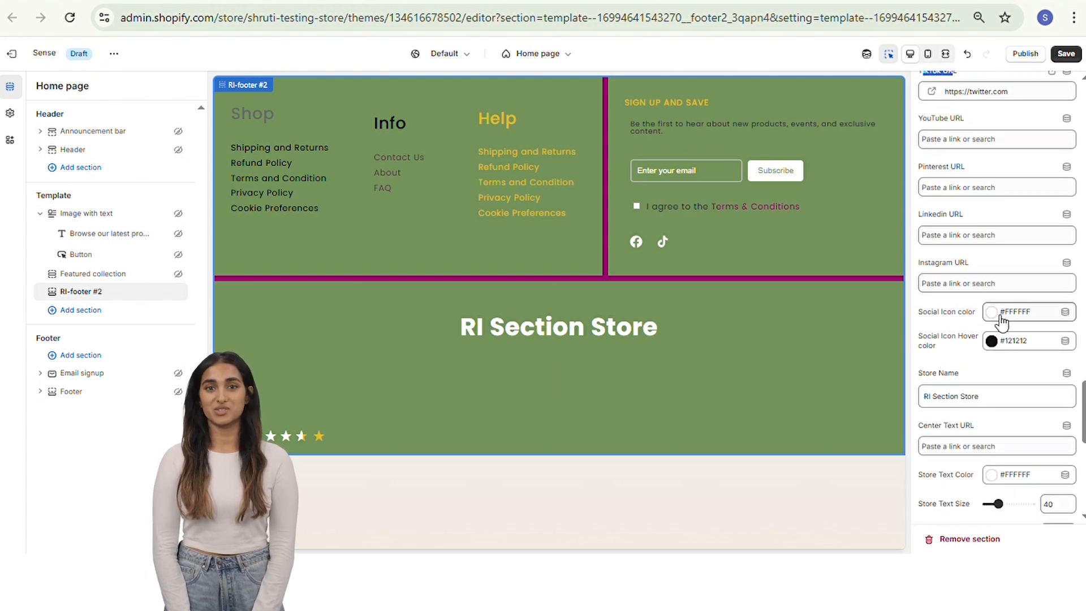
pyautogui.click(1000, 318)
pyautogui.click(994, 282)
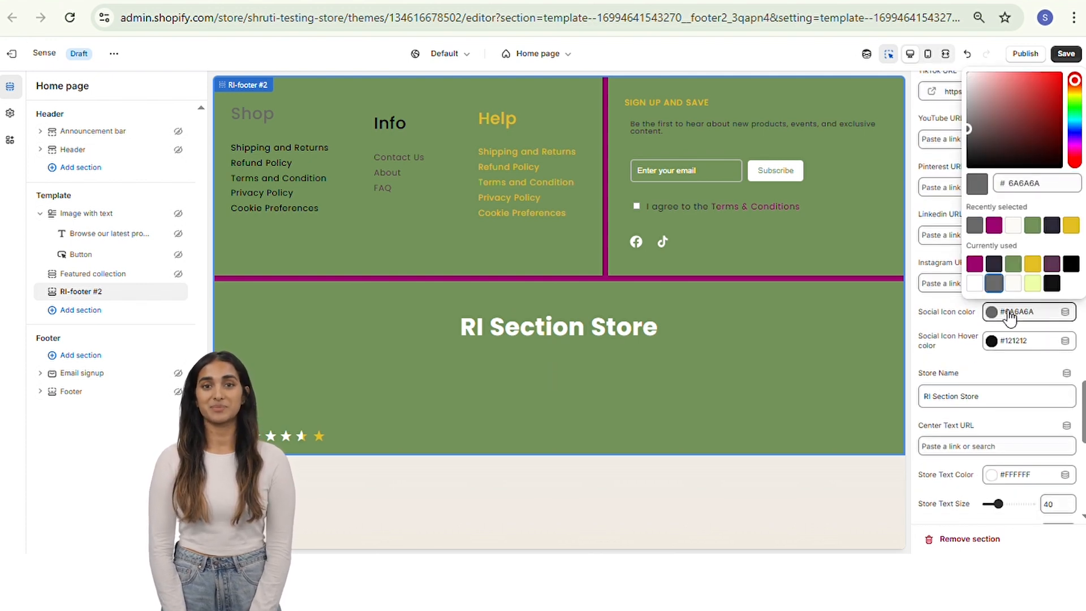
pyautogui.click(952, 361)
pyautogui.click(998, 348)
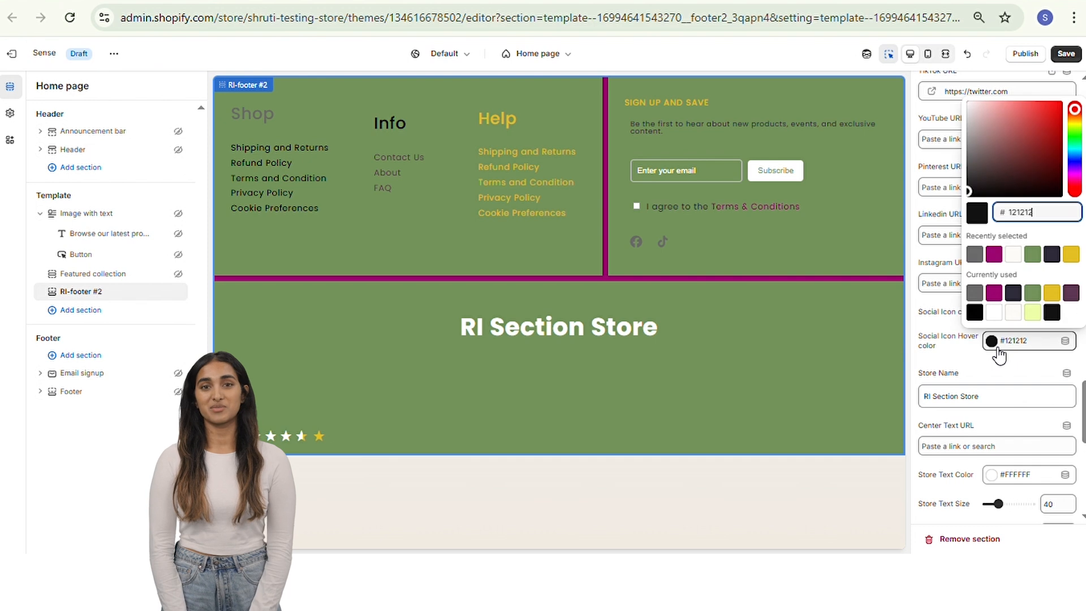
pyautogui.click(994, 312)
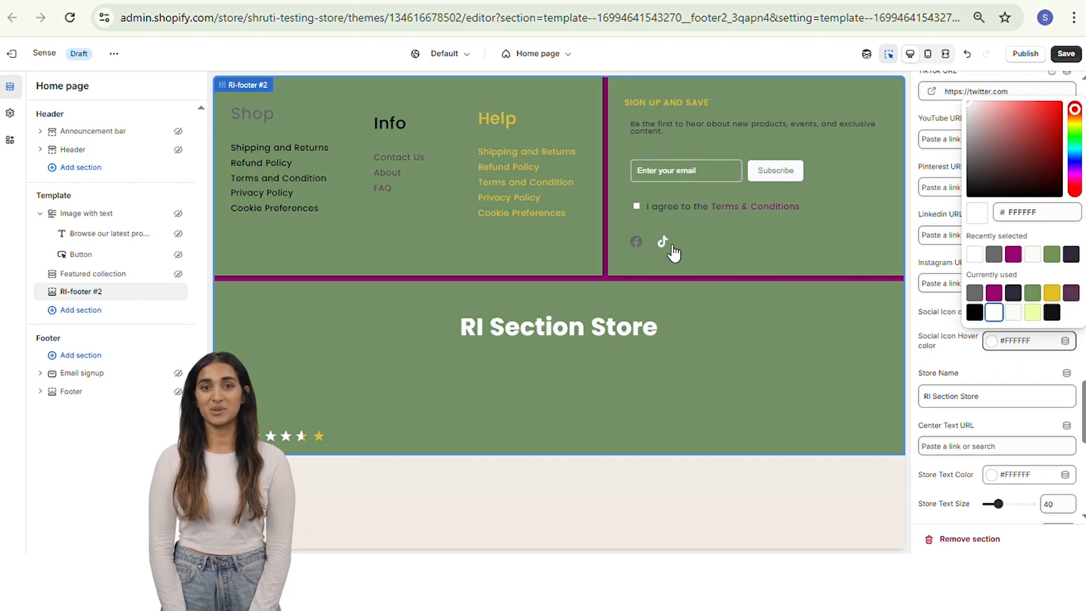
pyautogui.click(956, 369)
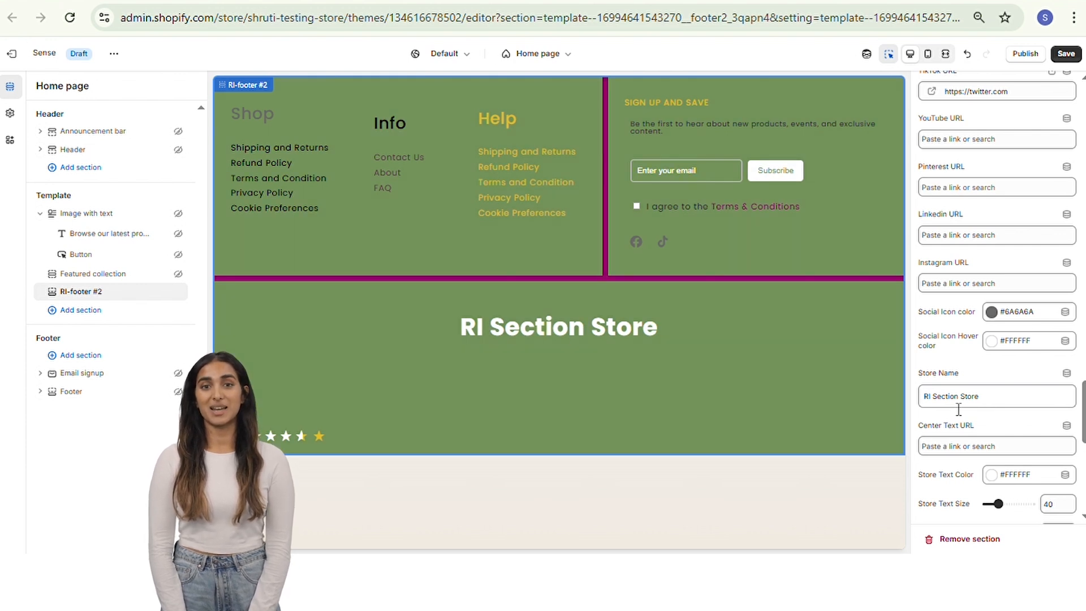
# - Shorten the footer's Store Name to "RI Section"
pyautogui.moveTo(965, 375); pyautogui.dragTo(916, 376)
pyautogui.click(999, 401)
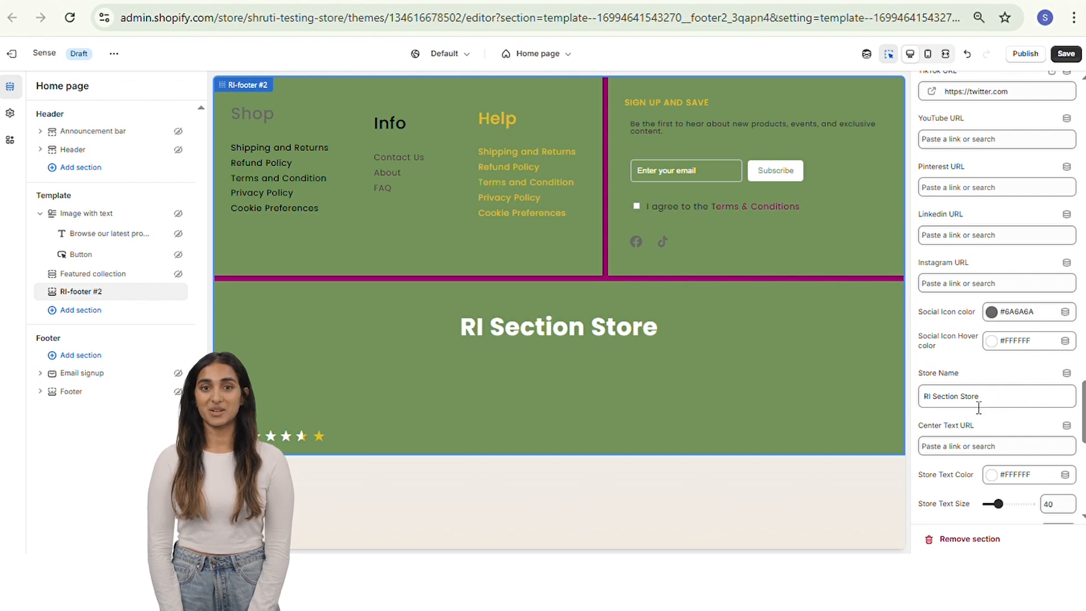
pyautogui.click(977, 403)
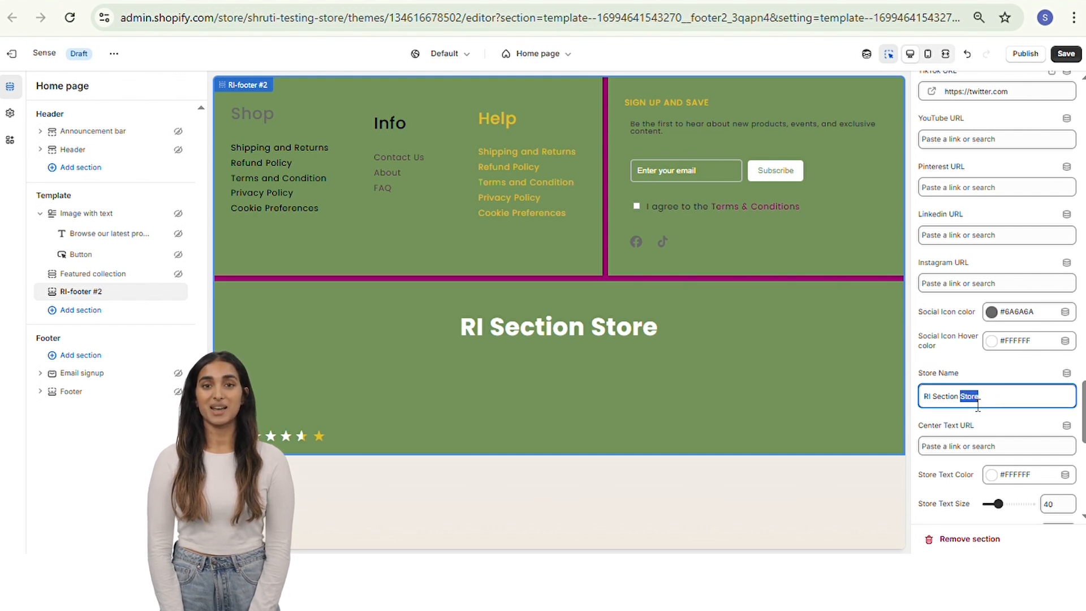
pyautogui.press('BackSpace')
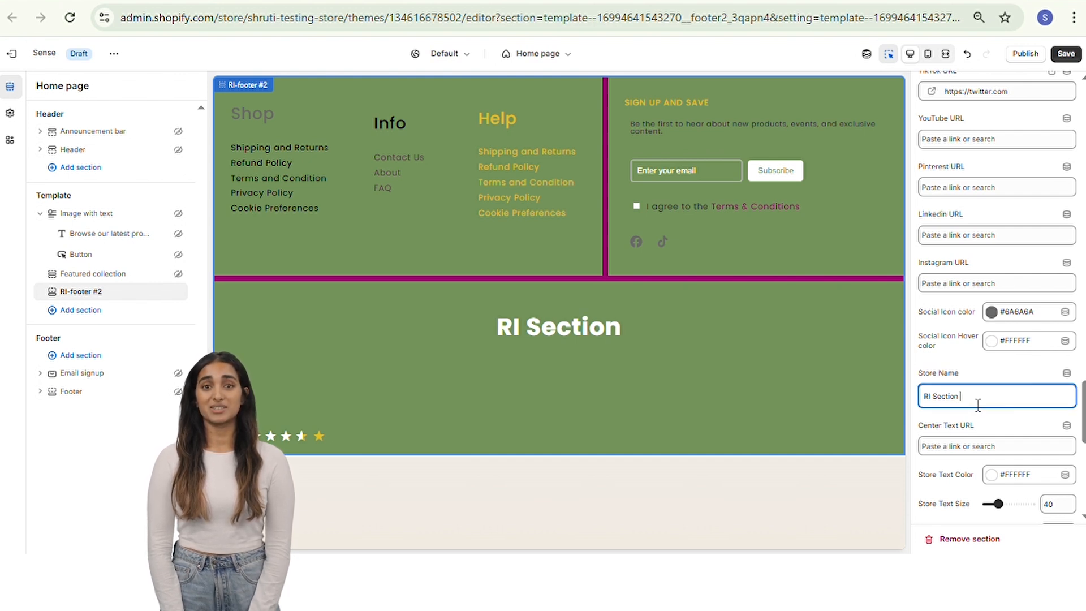
pyautogui.click(997, 435)
# - View the link options for the Center Text URL without choosing one
pyautogui.scroll(-2, 998, 429)
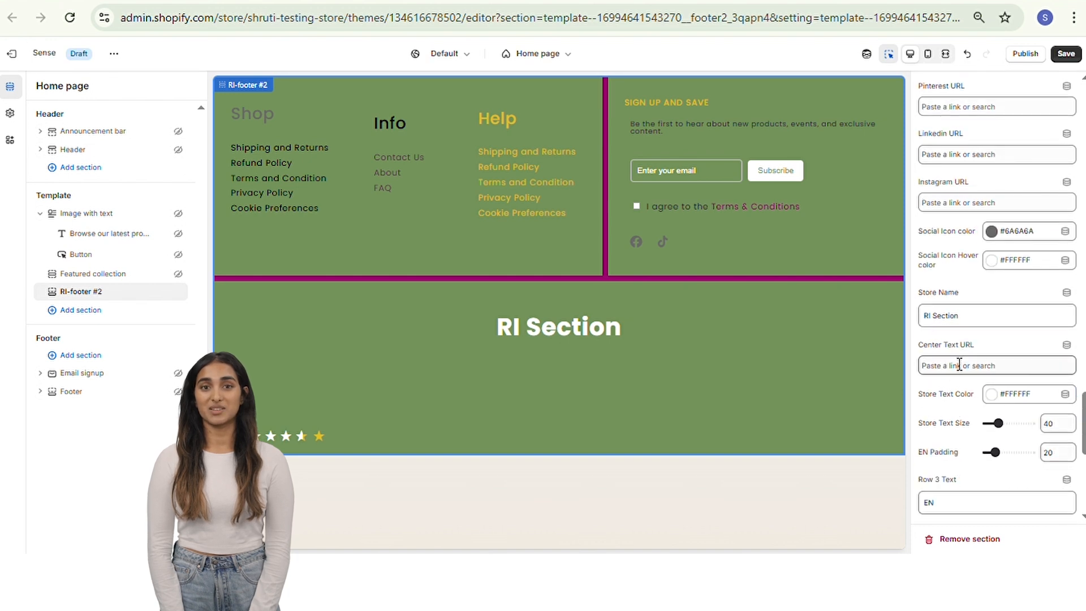
pyautogui.click(945, 366)
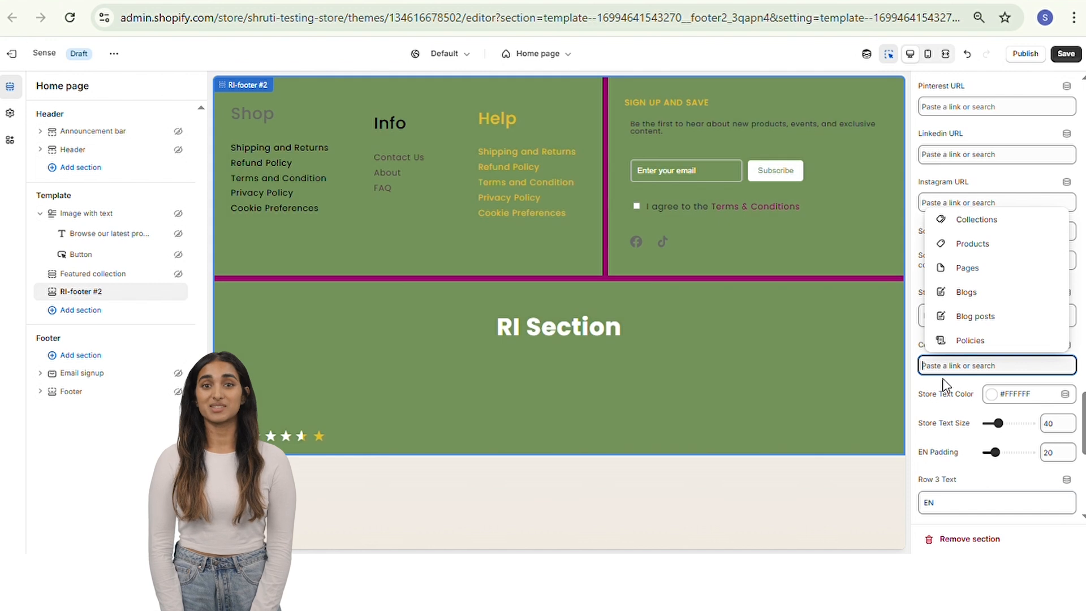
pyautogui.click(926, 380)
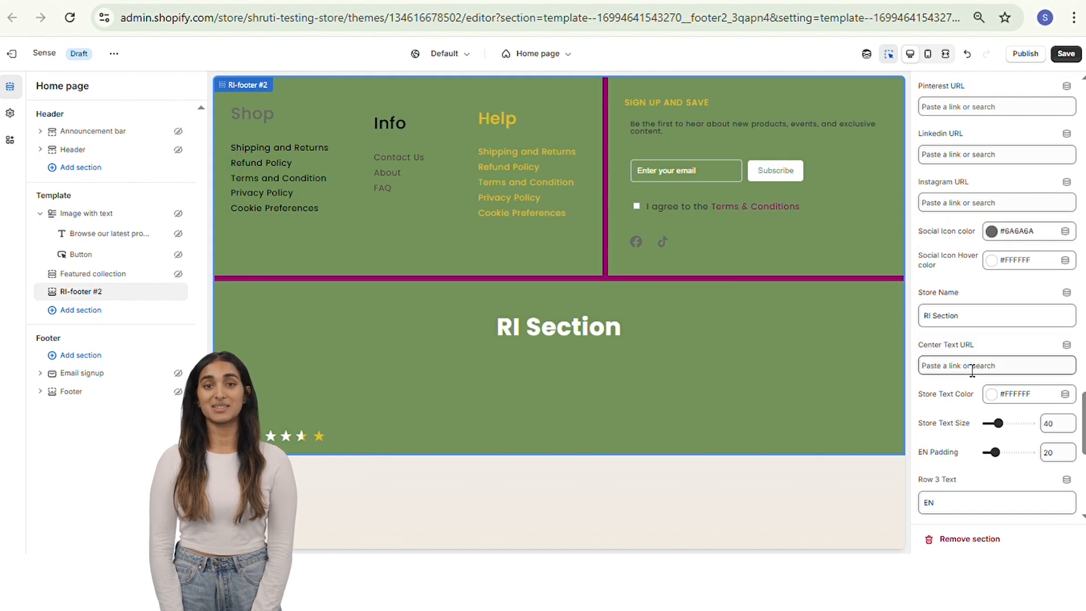
# - Set the store name text to color #6A6A6A and size 39, with an EN Padding of 31
pyautogui.click(1009, 398)
pyautogui.click(994, 307)
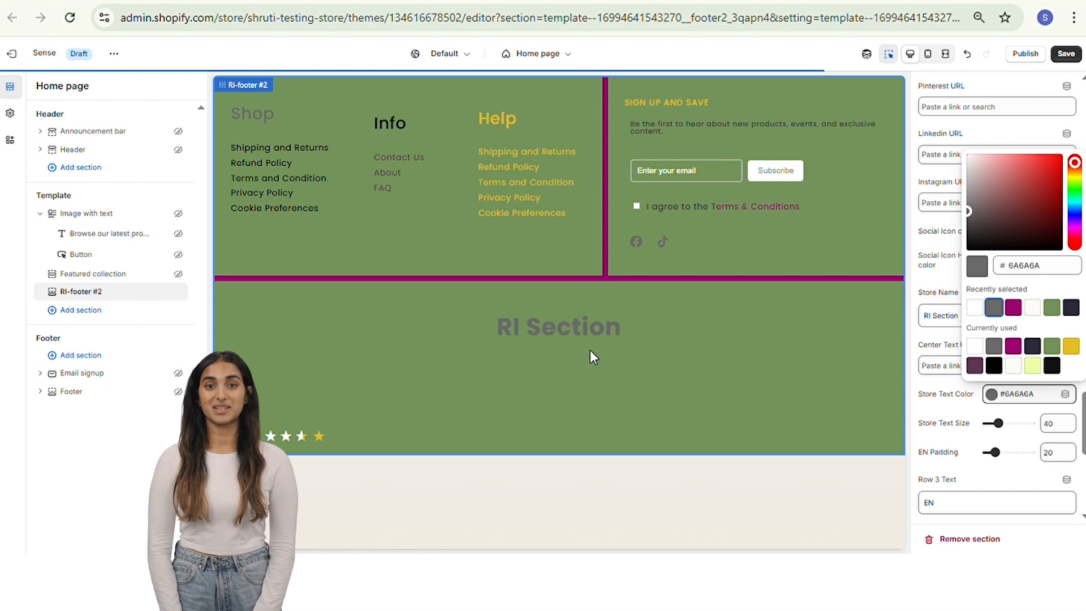
pyautogui.click(1008, 435)
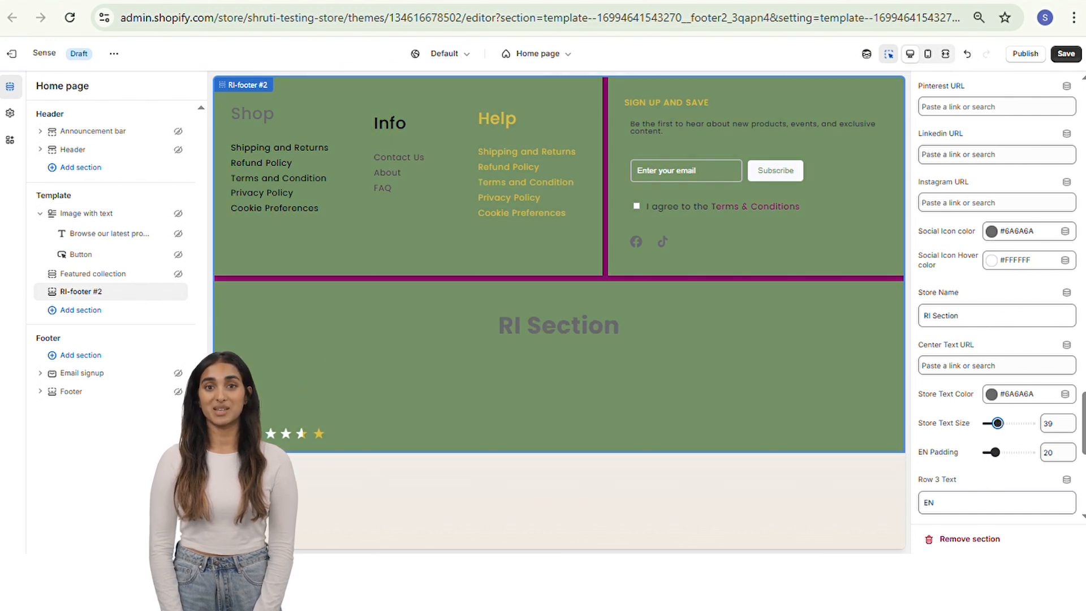
pyautogui.moveTo(995, 451); pyautogui.dragTo(1007, 456)
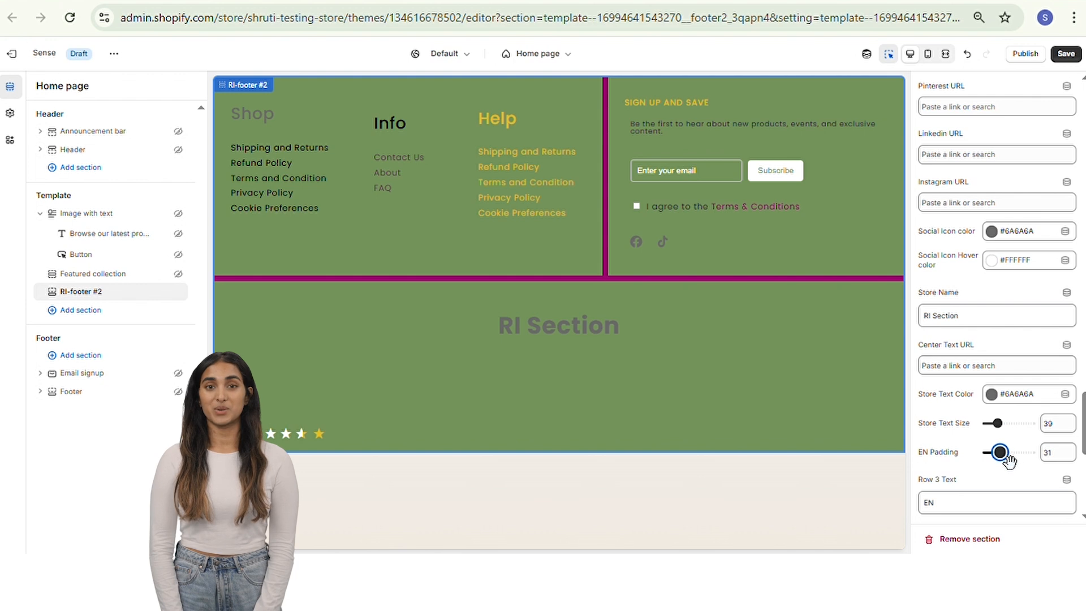
# - View the link options for the Row 3 URL without choosing one
pyautogui.scroll(-3, 945, 473)
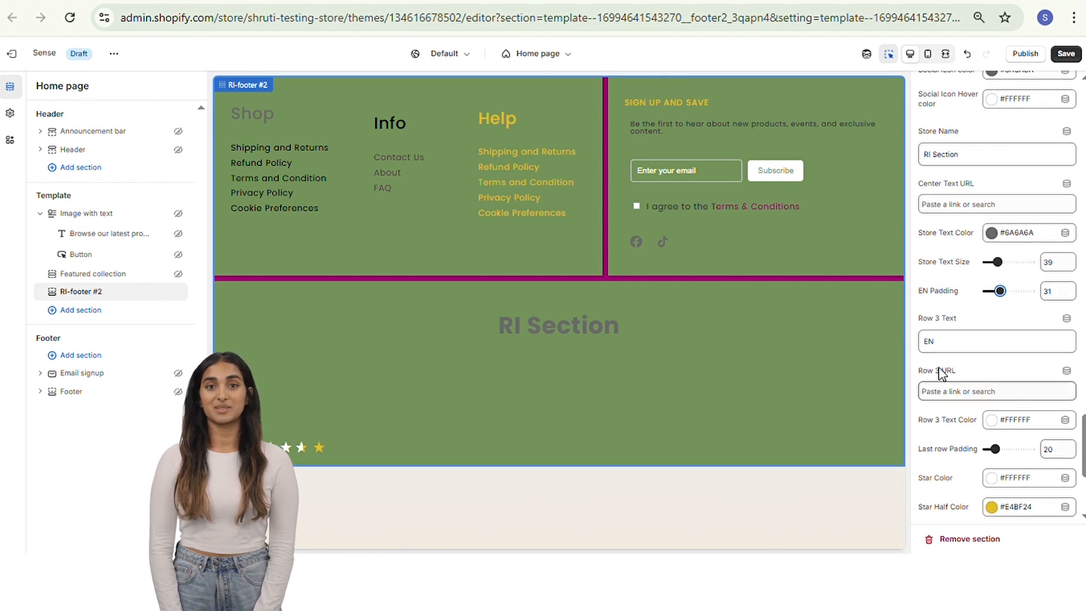
pyautogui.click(958, 393)
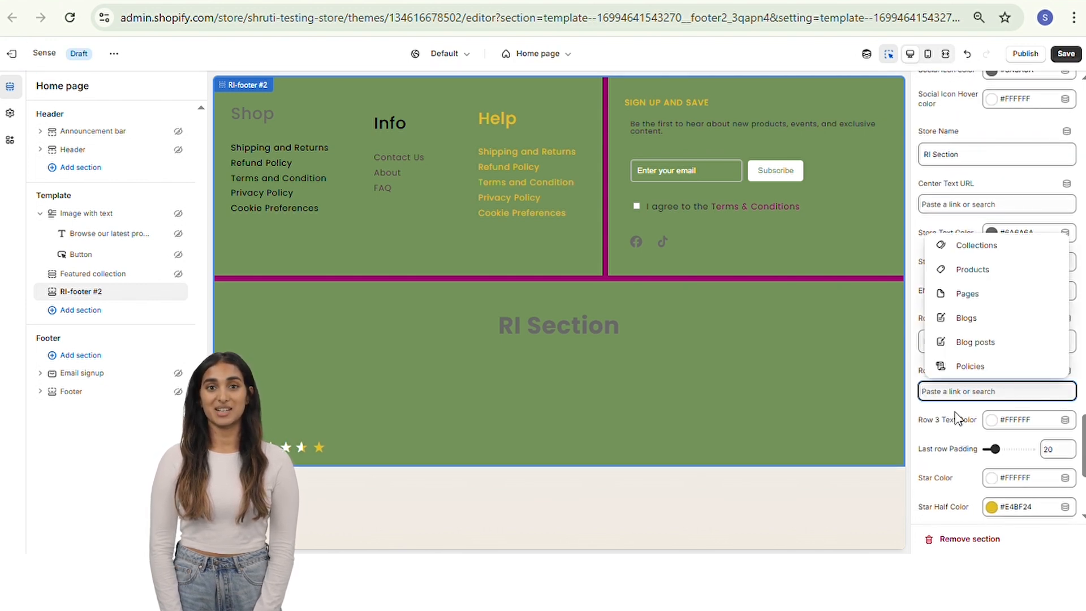
pyautogui.click(934, 412)
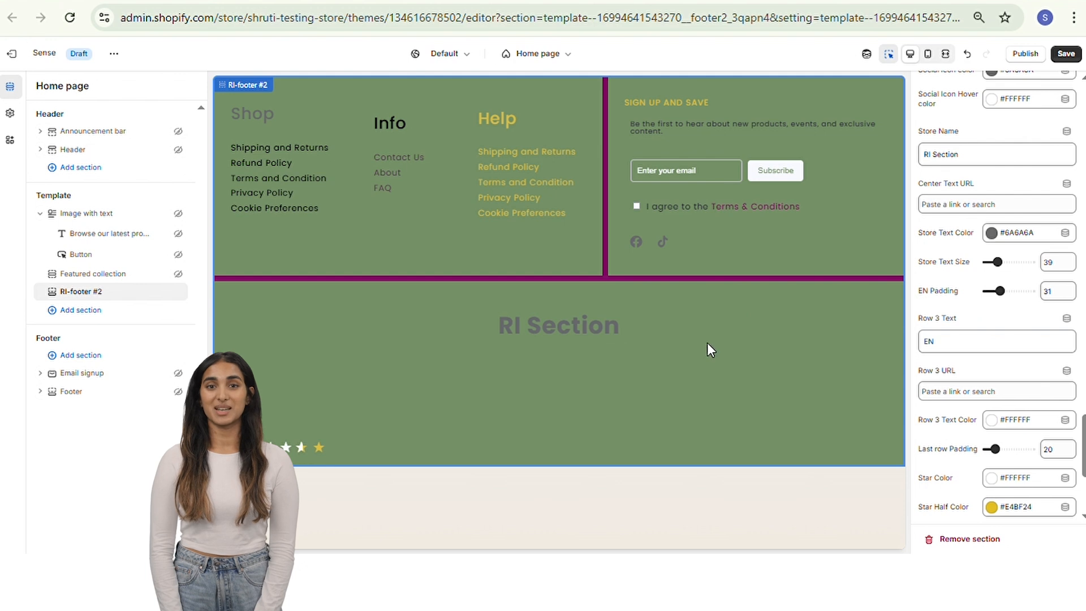
pyautogui.click(943, 394)
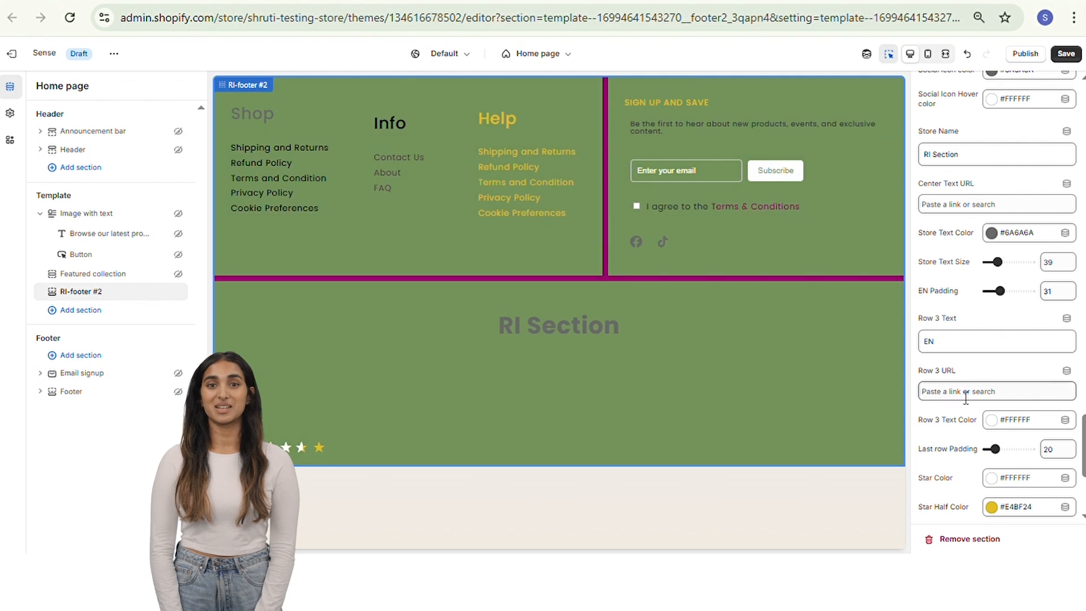
pyautogui.click(935, 412)
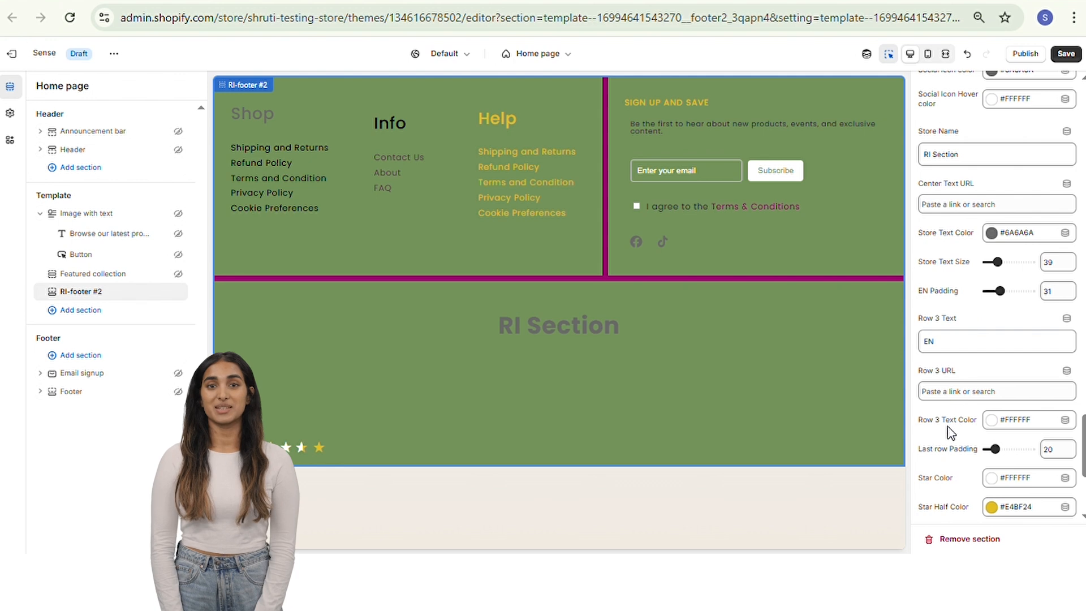
# - Set the Row 3 Text Color to the gray #6A6A6A
pyautogui.click(997, 422)
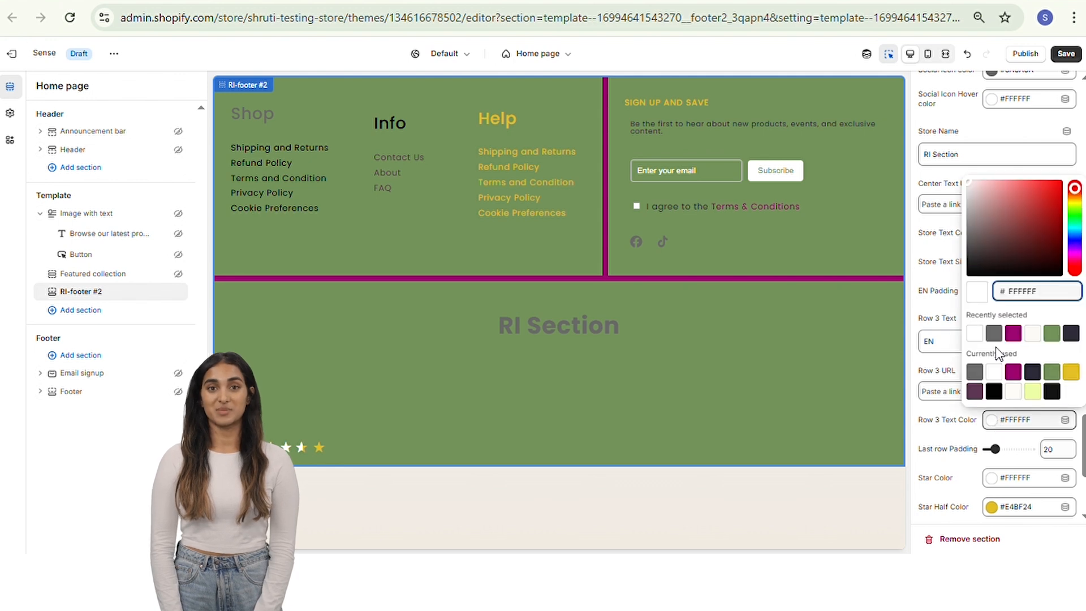
pyautogui.click(994, 333)
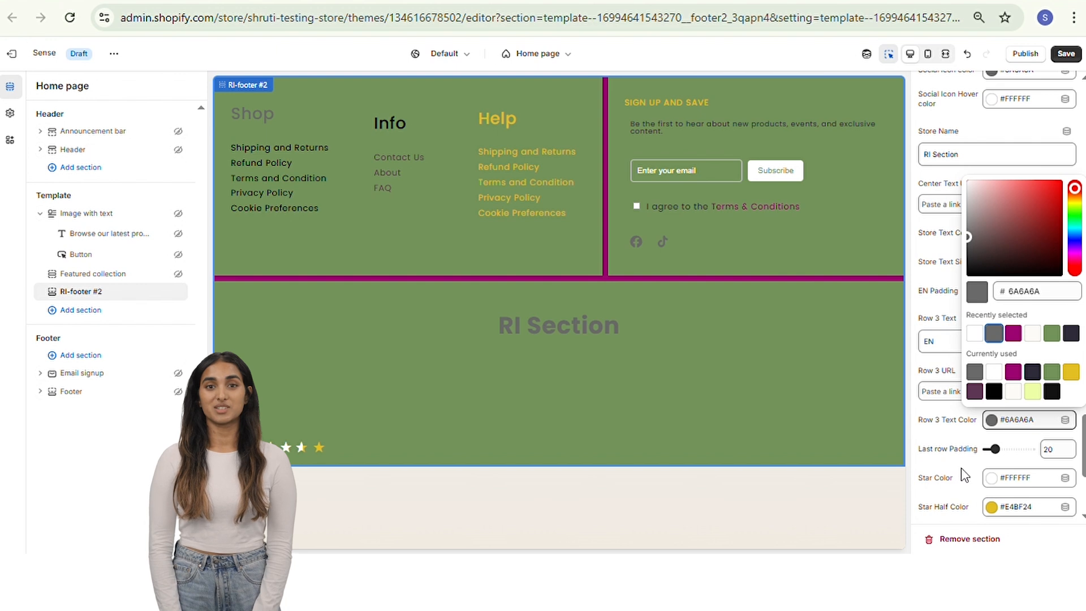
pyautogui.scroll(-2, 962, 467)
pyautogui.click(935, 410)
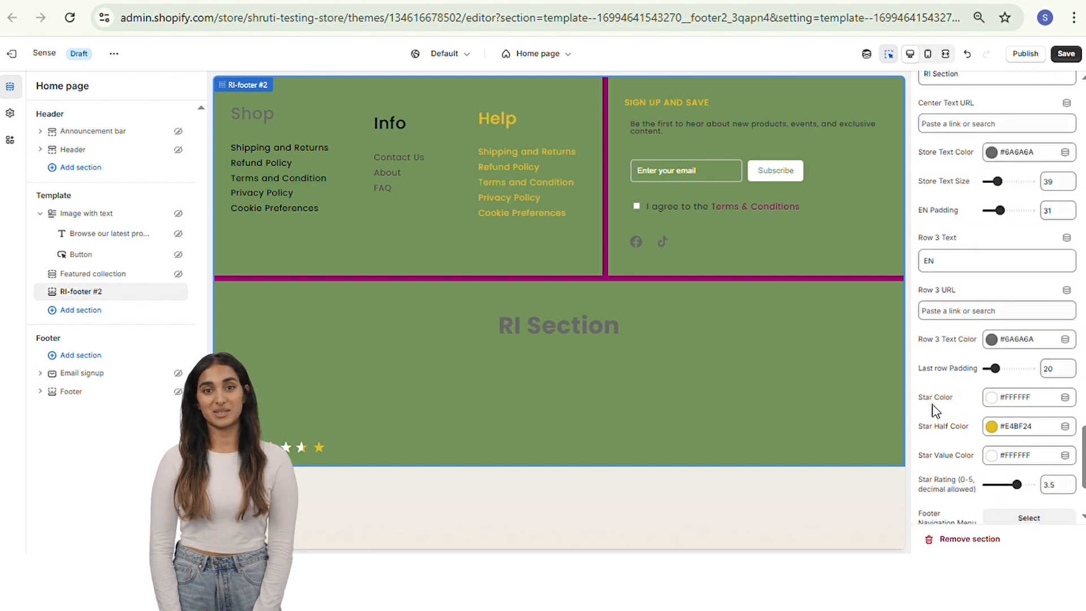
# - Set the Star Color to black #000000 and the Star Half Color to the purple #5E3653
pyautogui.click(1015, 397)
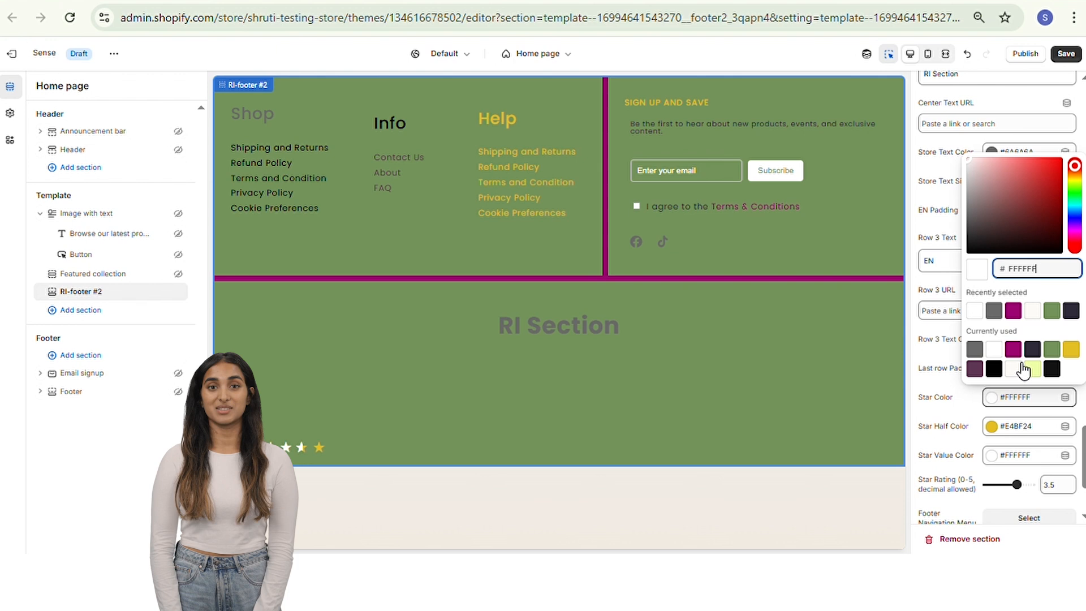
pyautogui.click(994, 369)
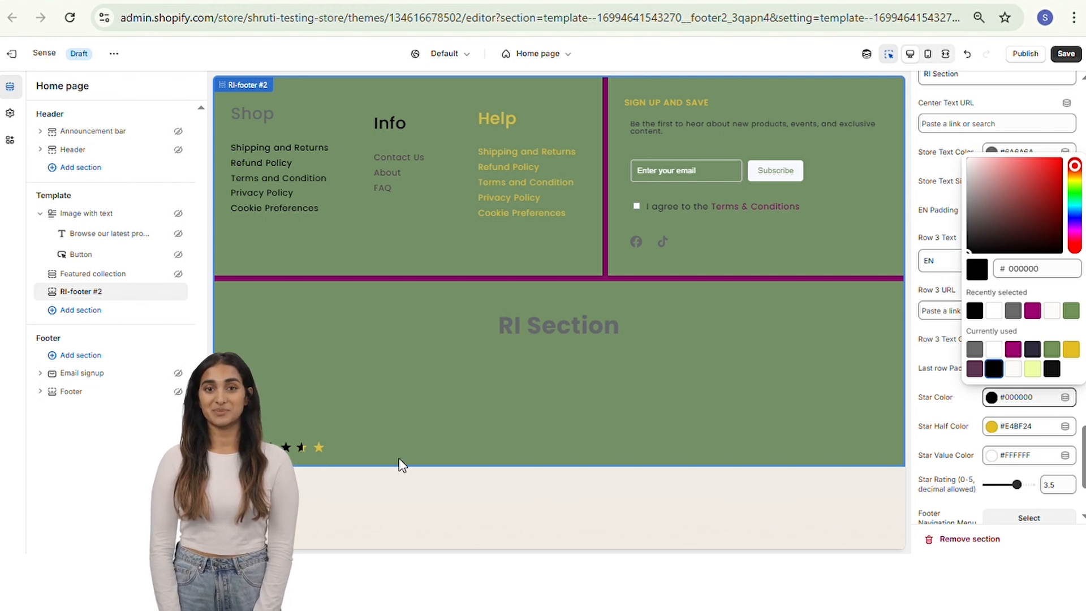
pyautogui.click(323, 459)
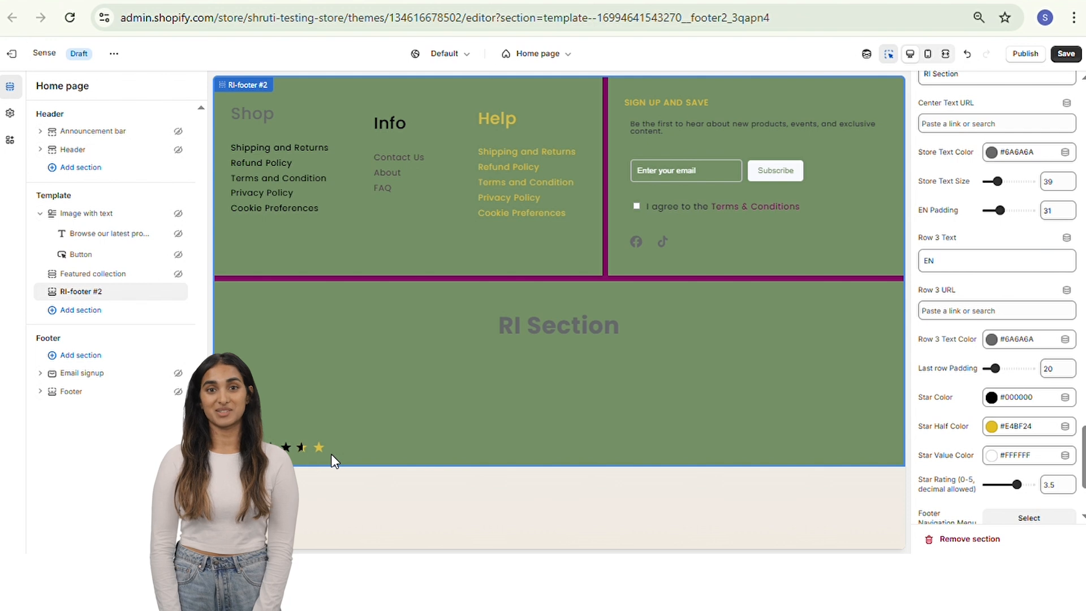
pyautogui.click(991, 426)
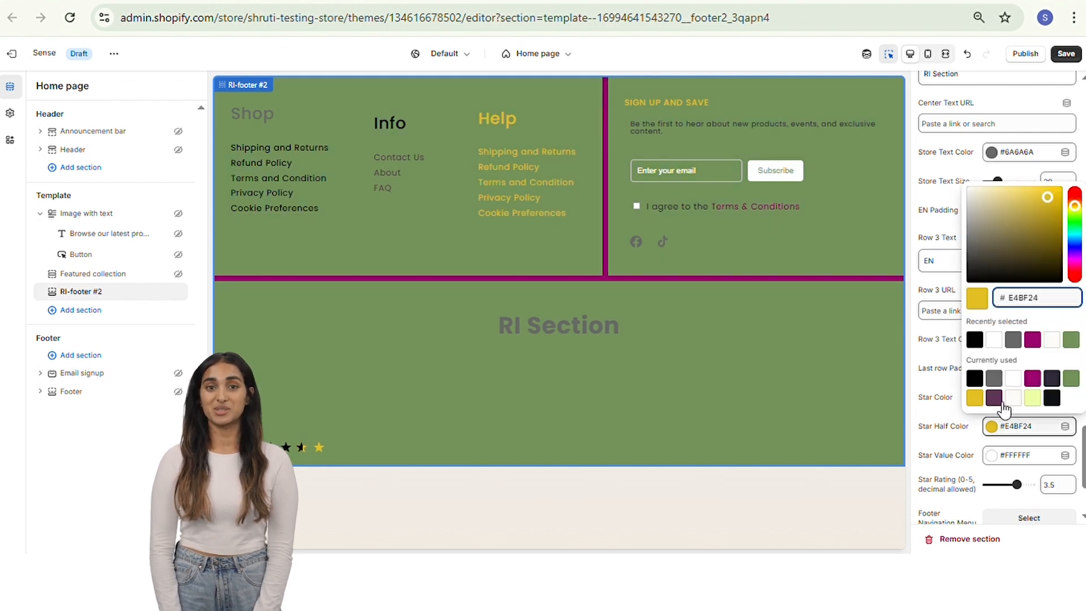
pyautogui.click(994, 398)
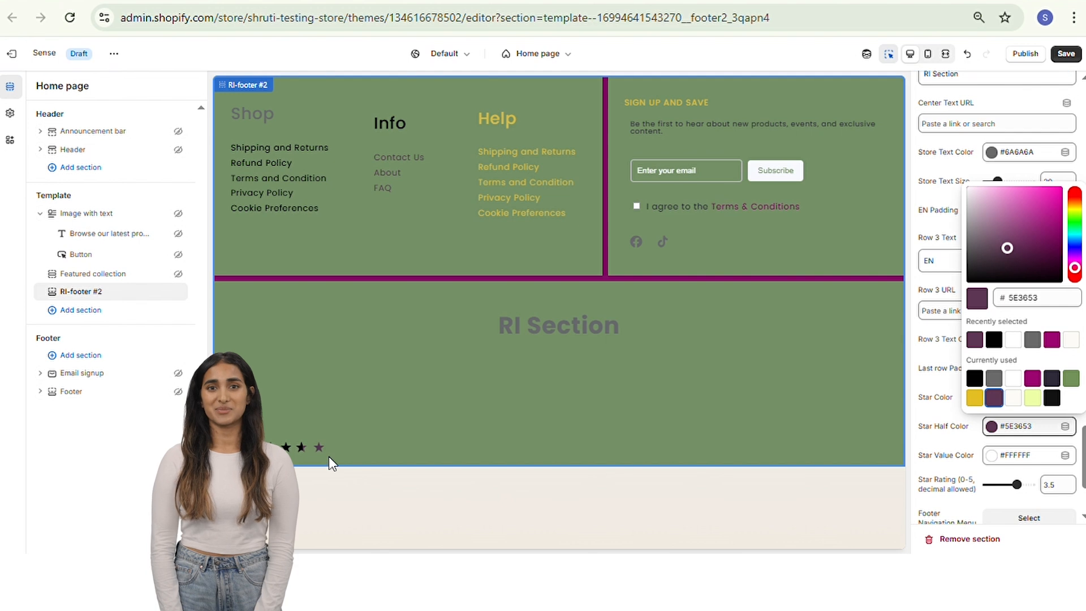
pyautogui.click(669, 453)
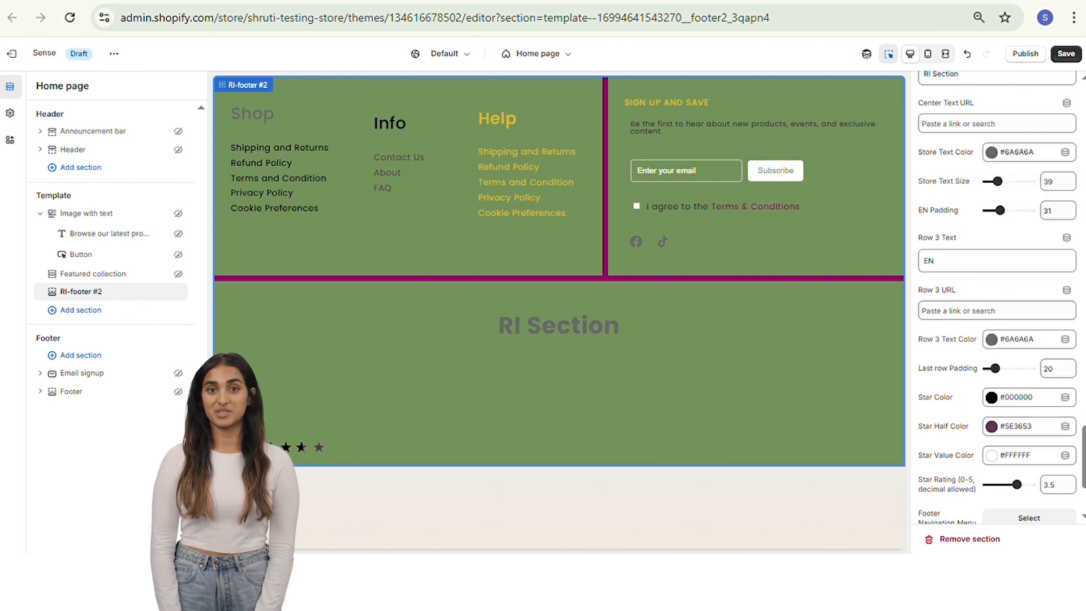
# - Set the Star Value Color to black #000000
pyautogui.click(1004, 456)
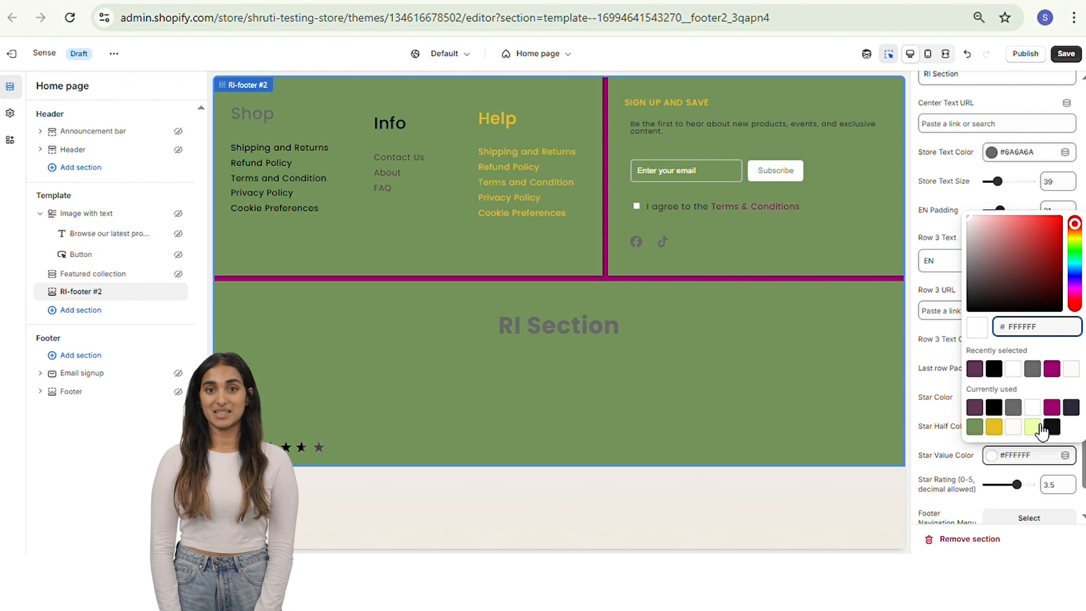
pyautogui.click(1000, 412)
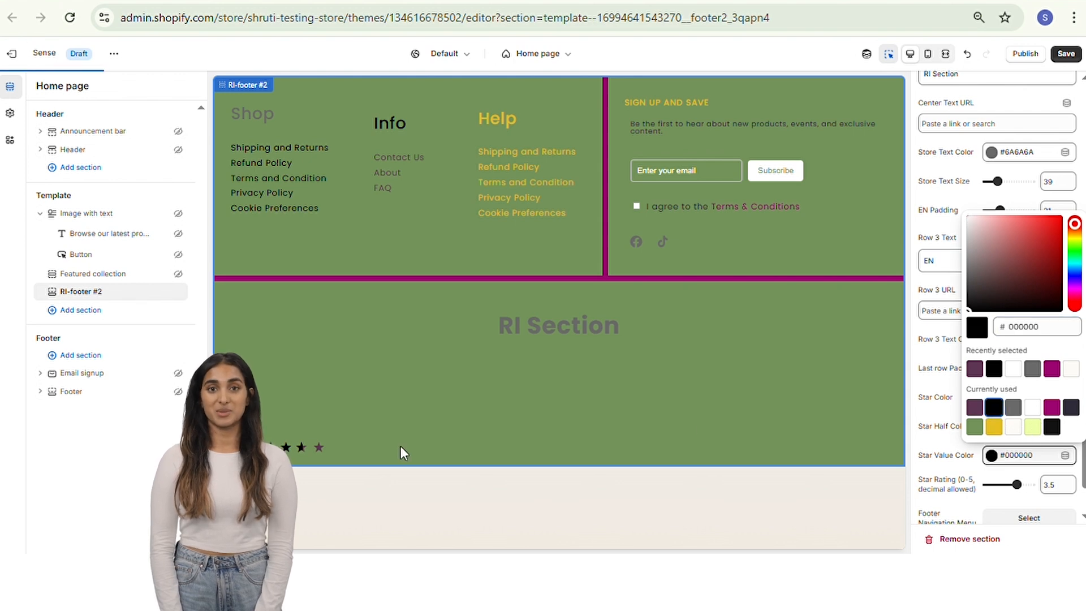
pyautogui.click(756, 513)
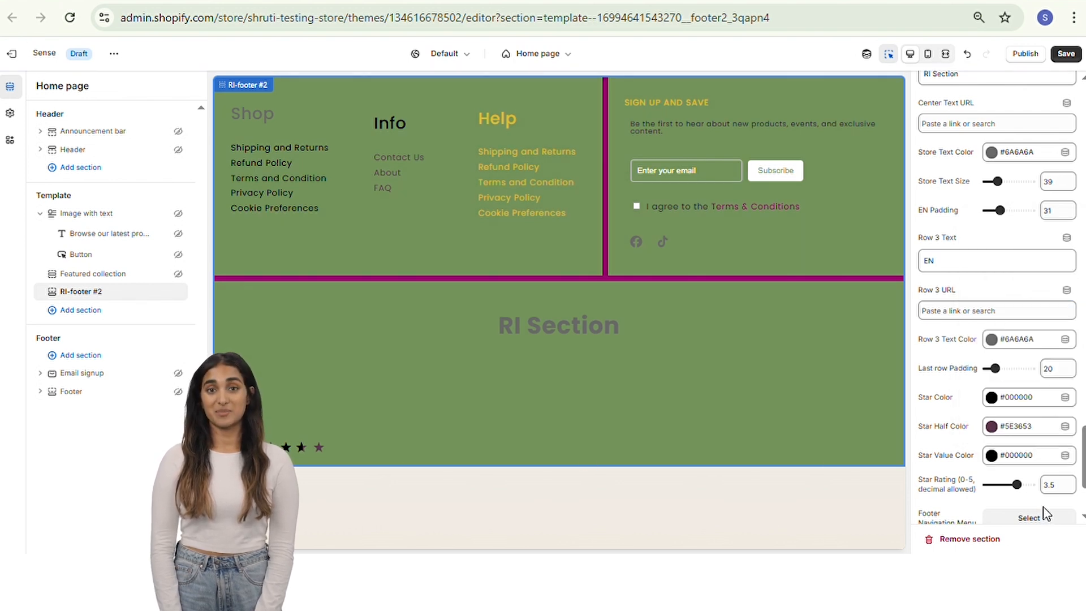
# - Assign the "policy" menu as the Footer Navigation Menu
pyautogui.scroll(-3, 1067, 486)
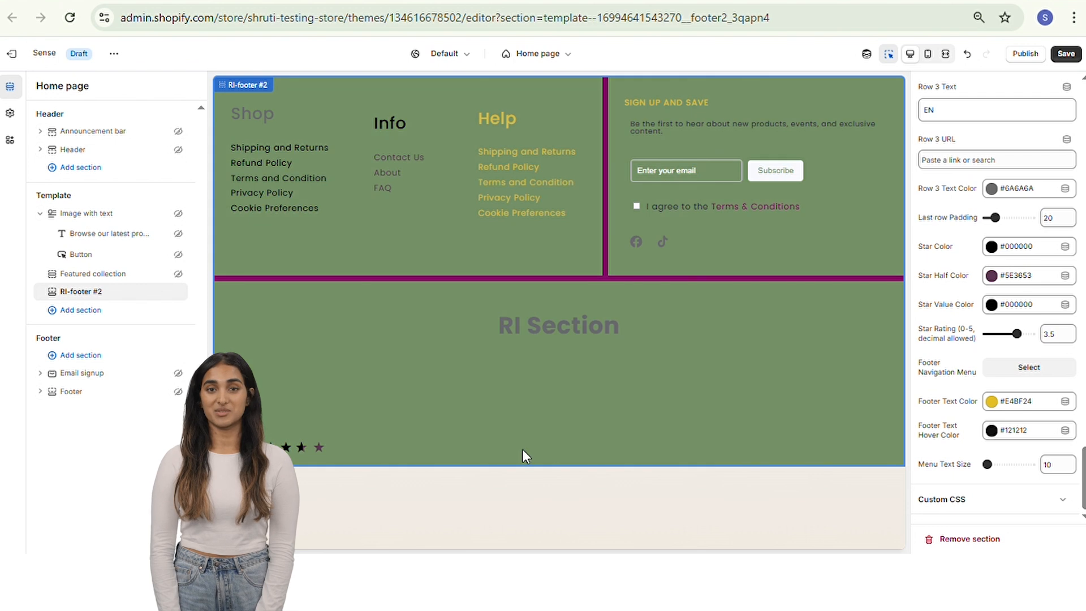
pyautogui.click(1037, 368)
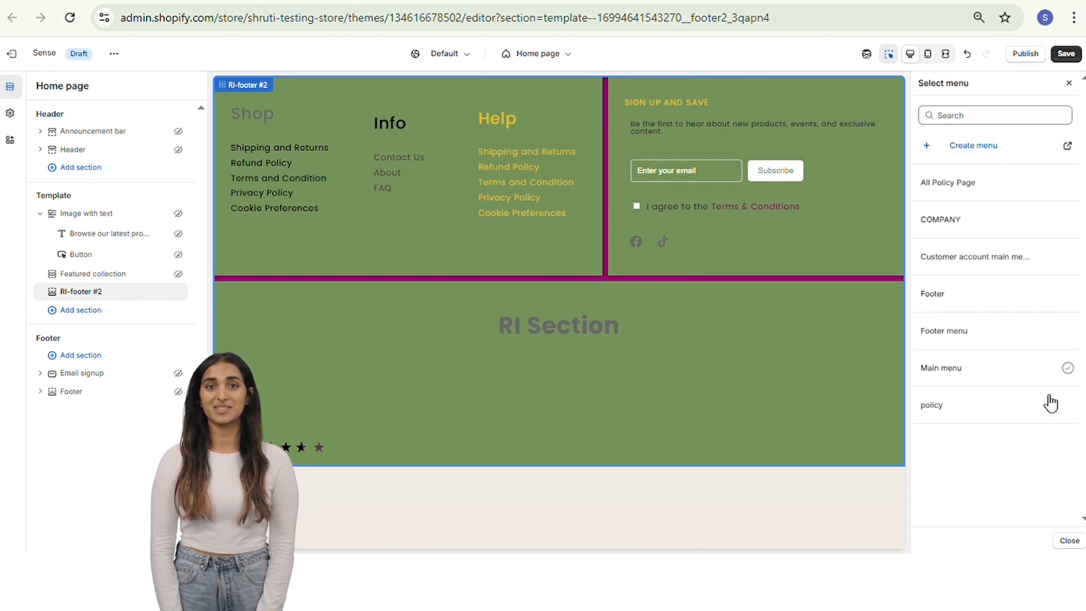
pyautogui.click(1072, 406)
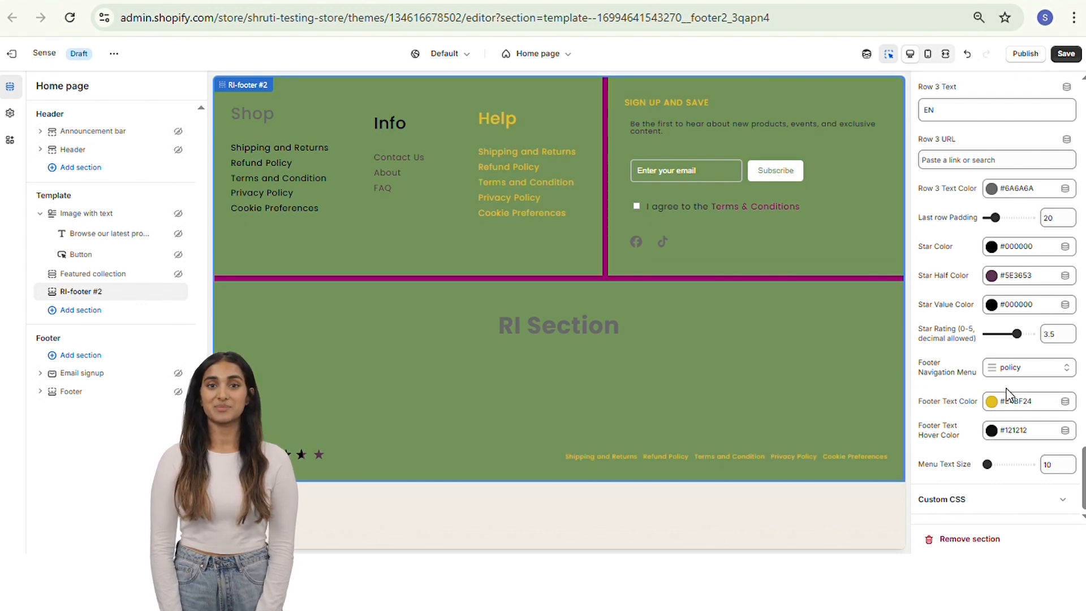
# - Set the Footer Text Color to the off-white #FDFBF7 and the Footer Text Hover Color to black #000000
pyautogui.click(990, 401)
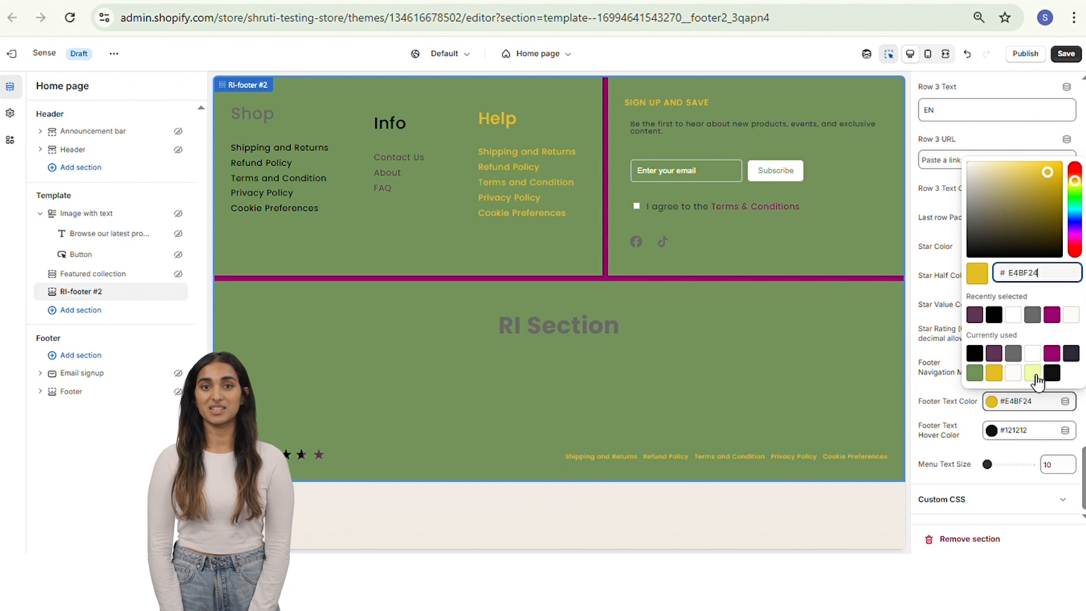
pyautogui.click(1013, 372)
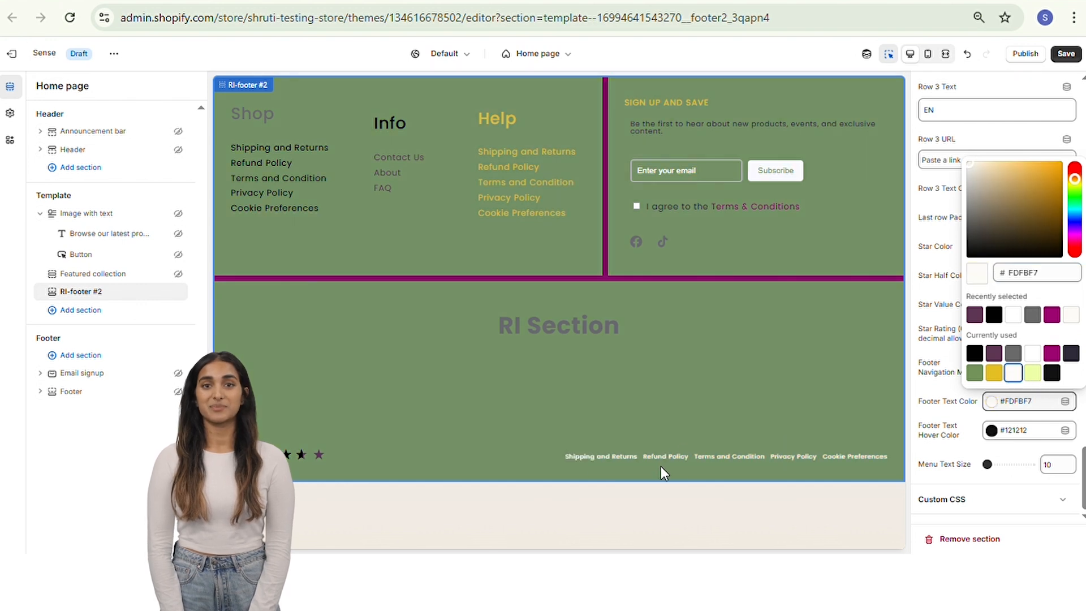
pyautogui.click(1002, 431)
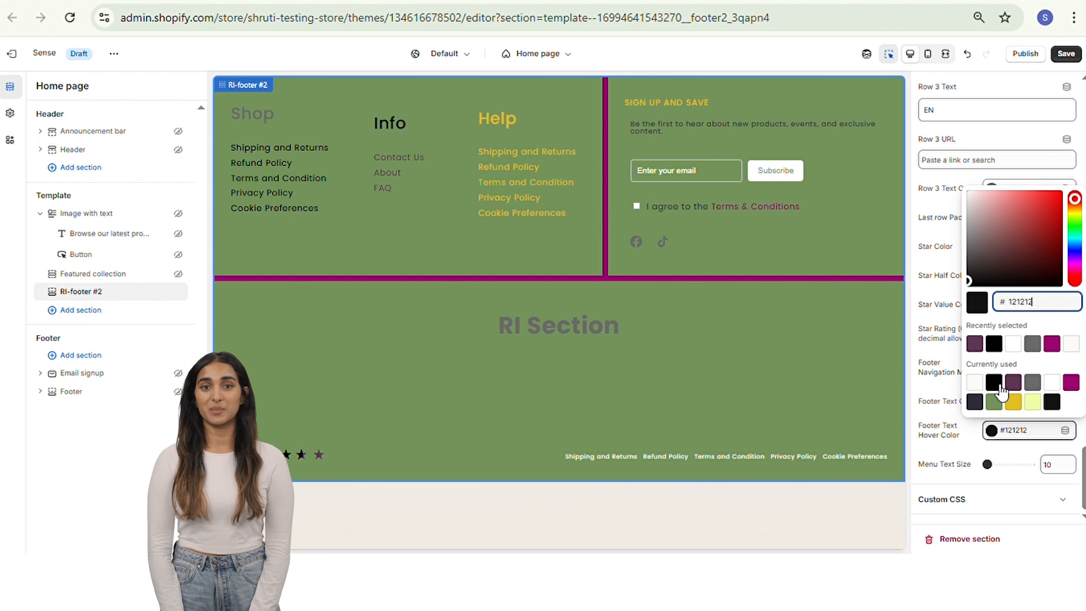
pyautogui.click(1000, 386)
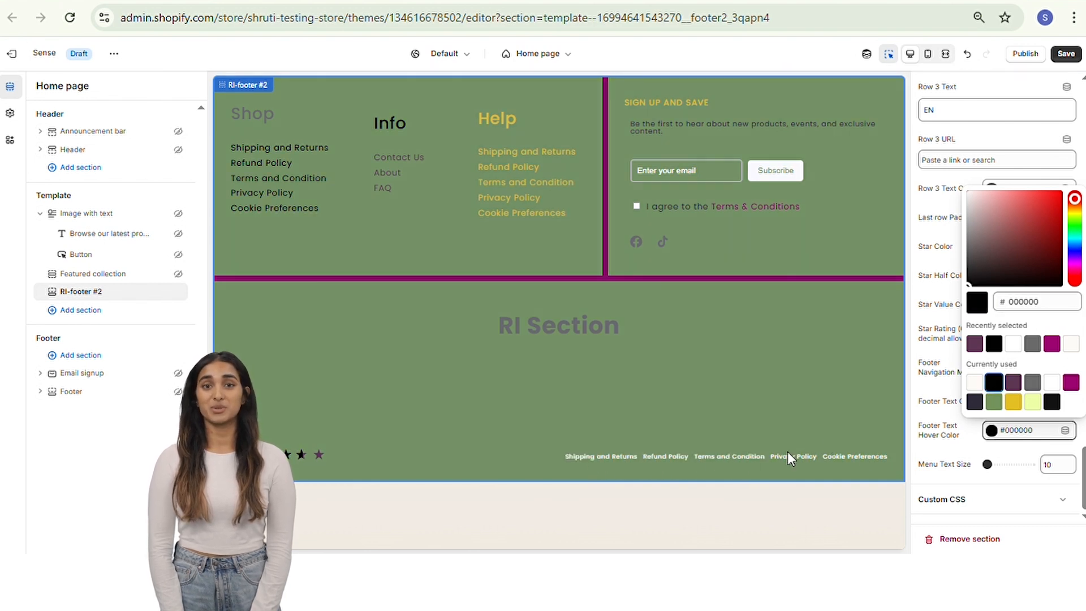
# - Edit the Menu Text Size value for the footer navigation menu
pyautogui.click(1064, 472)
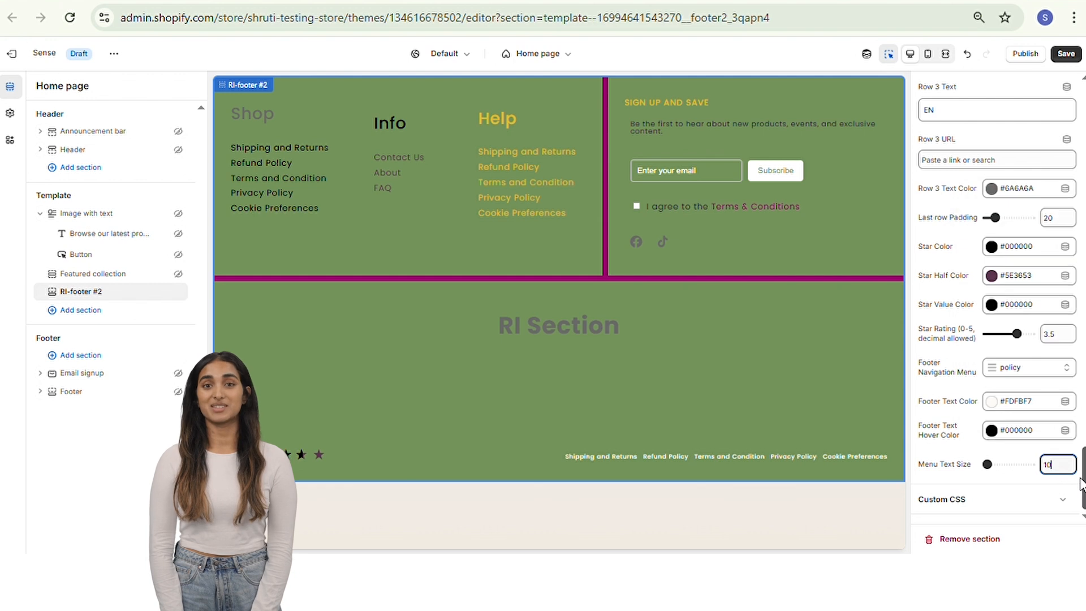
pyautogui.press('BackSpace')
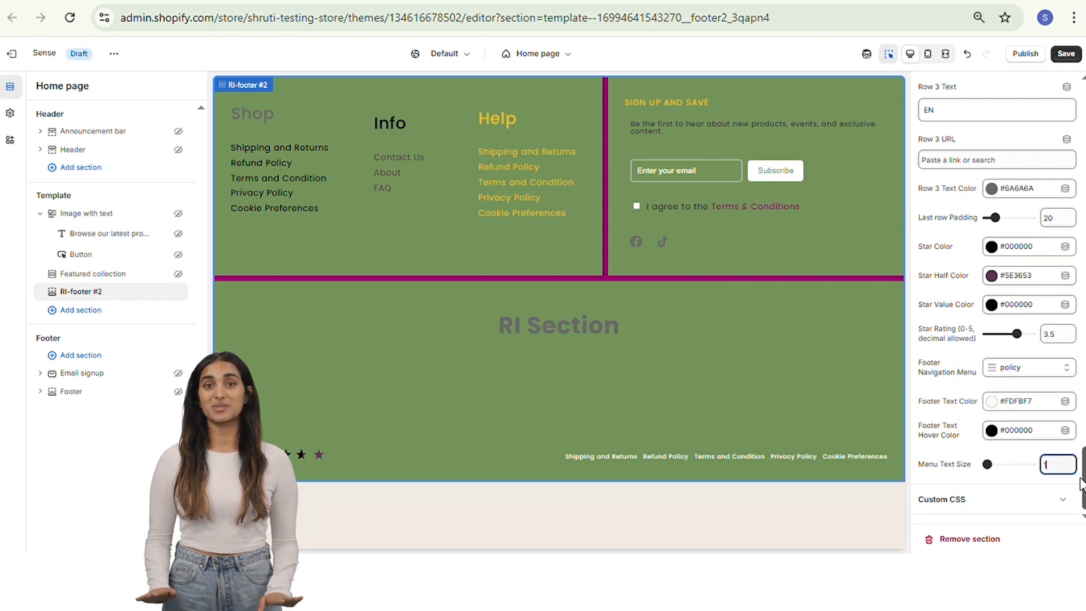